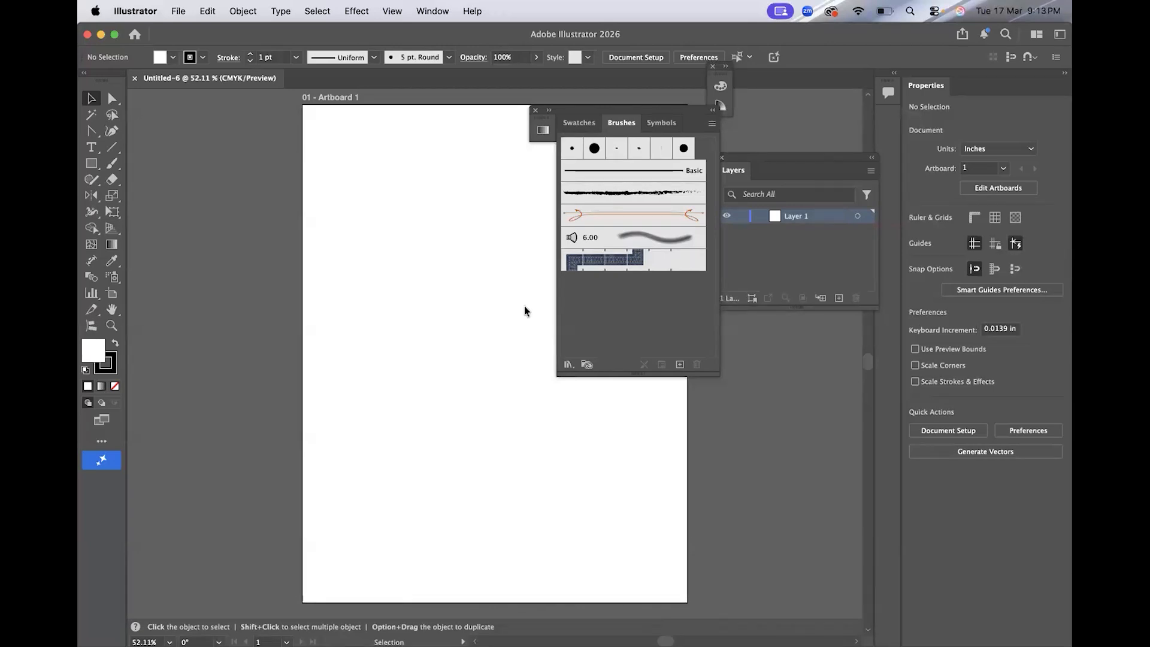
Draw a small rectangle near the artboard's top-left corner and fill it with pink.
{"action": "scroll", "coordinate": [277, 278], "scroll_direction": "up", "scroll_amount": 5}
{"action": "key", "text": "m"}
{"action": "left_click_drag", "start_coordinate": [256, 223], "coordinate": [271, 243]}
{"action": "key", "text": "v"}
{"action": "double_click", "coordinate": [99, 350]}
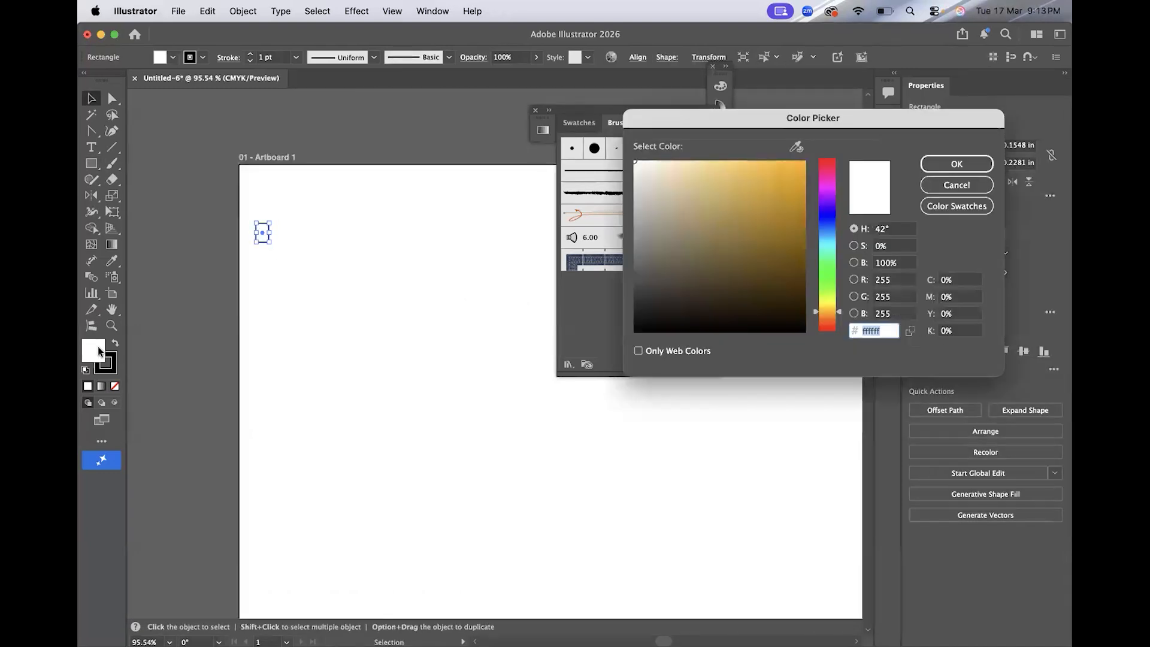
{"action": "left_click", "coordinate": [827, 178]}
{"action": "left_click", "coordinate": [749, 176]}
{"action": "left_click", "coordinate": [957, 164]}
Draw a narrow rectangle against the pink one's right side and fill it light purple.
{"action": "left_click", "coordinate": [326, 253]}
{"action": "scroll", "coordinate": [340, 237], "scroll_direction": "up", "scroll_amount": 3}
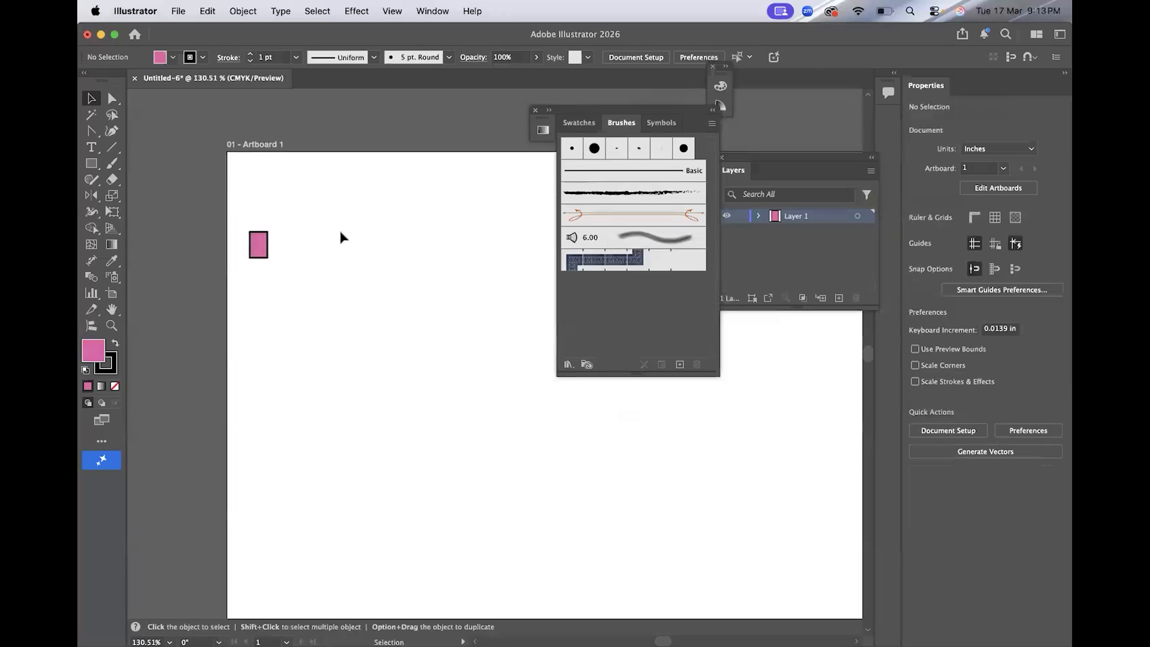
{"action": "scroll", "coordinate": [341, 237], "scroll_direction": "right", "scroll_amount": 1}
{"action": "scroll", "coordinate": [340, 237], "scroll_direction": "down", "scroll_amount": 1}
{"action": "left_click", "coordinate": [91, 163]}
{"action": "left_click_drag", "start_coordinate": [250, 222], "coordinate": [256, 249]}
{"action": "double_click", "coordinate": [93, 351]}
{"action": "left_click", "coordinate": [827, 206]}
{"action": "left_click", "coordinate": [708, 173]}
{"action": "left_click", "coordinate": [956, 164]}
Select both rectangles together.
{"action": "left_click", "coordinate": [91, 99]}
{"action": "left_click", "coordinate": [258, 191]}
{"action": "scroll", "coordinate": [257, 192], "scroll_direction": "up", "scroll_amount": 4}
{"action": "key", "text": "super+a"}
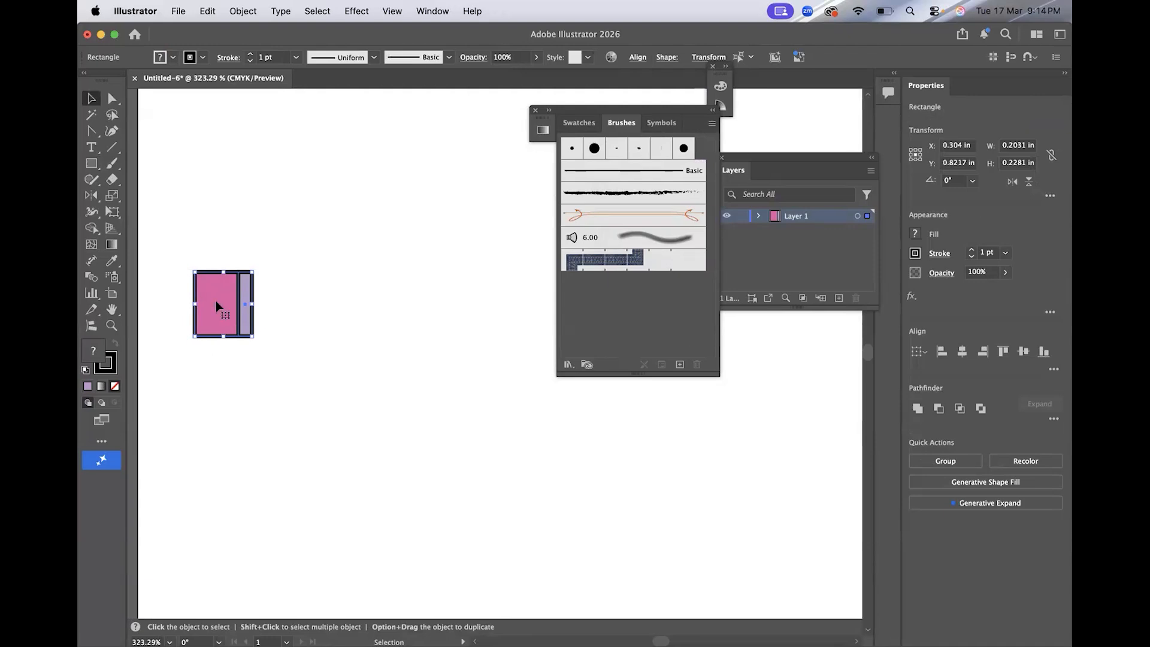
{"action": "left_click", "coordinate": [681, 366]}
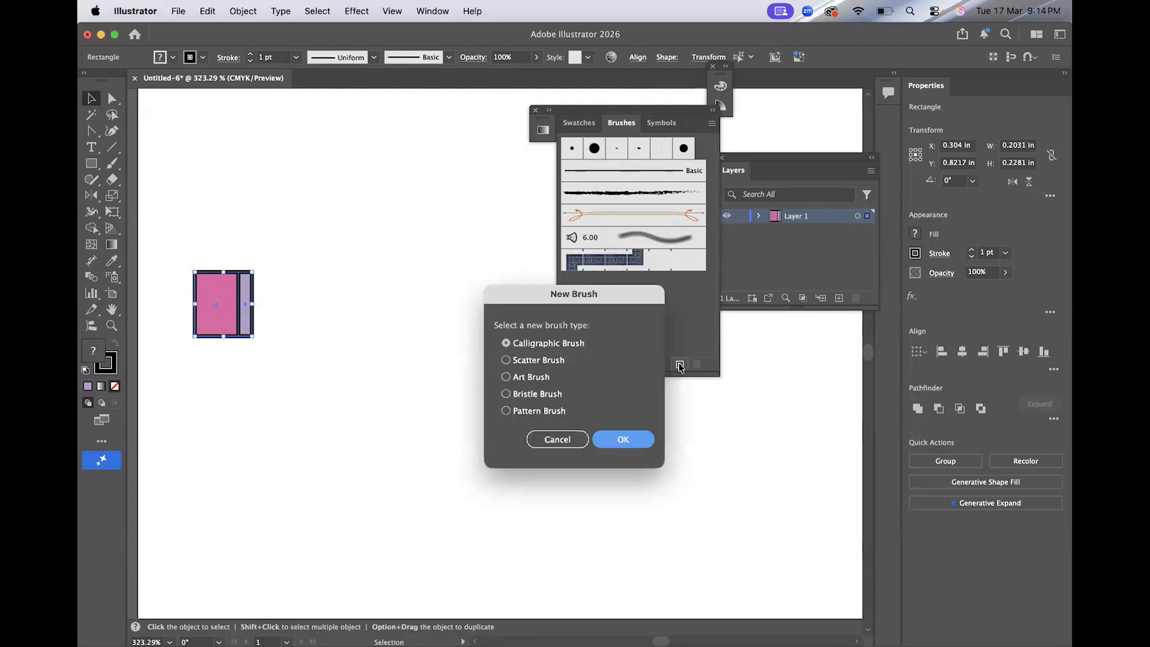
{"action": "left_click", "coordinate": [544, 411]}
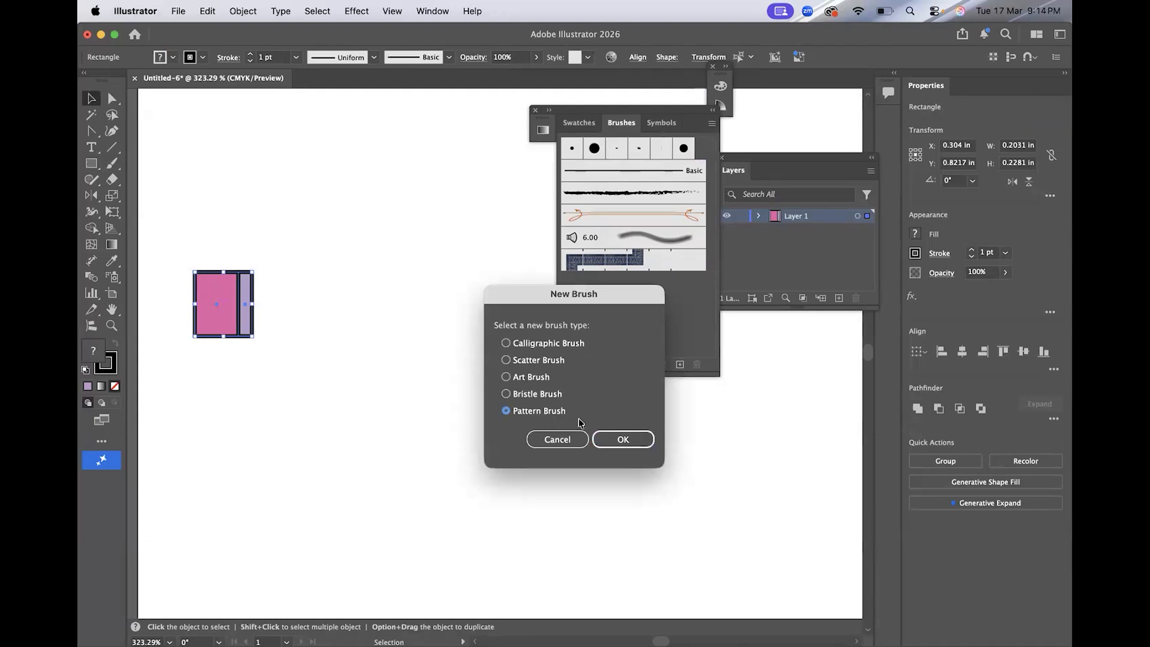
{"action": "left_click", "coordinate": [557, 439]}
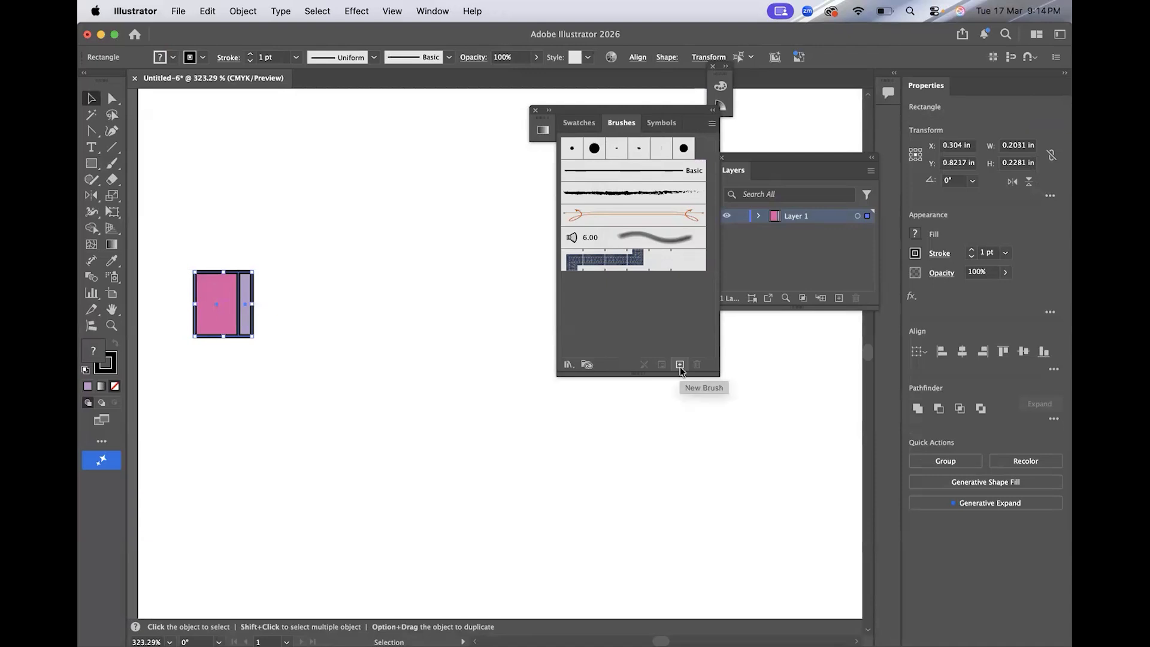
Create a new Pattern Brush from the two rectangles, keeping the default options.
{"action": "left_click", "coordinate": [680, 366]}
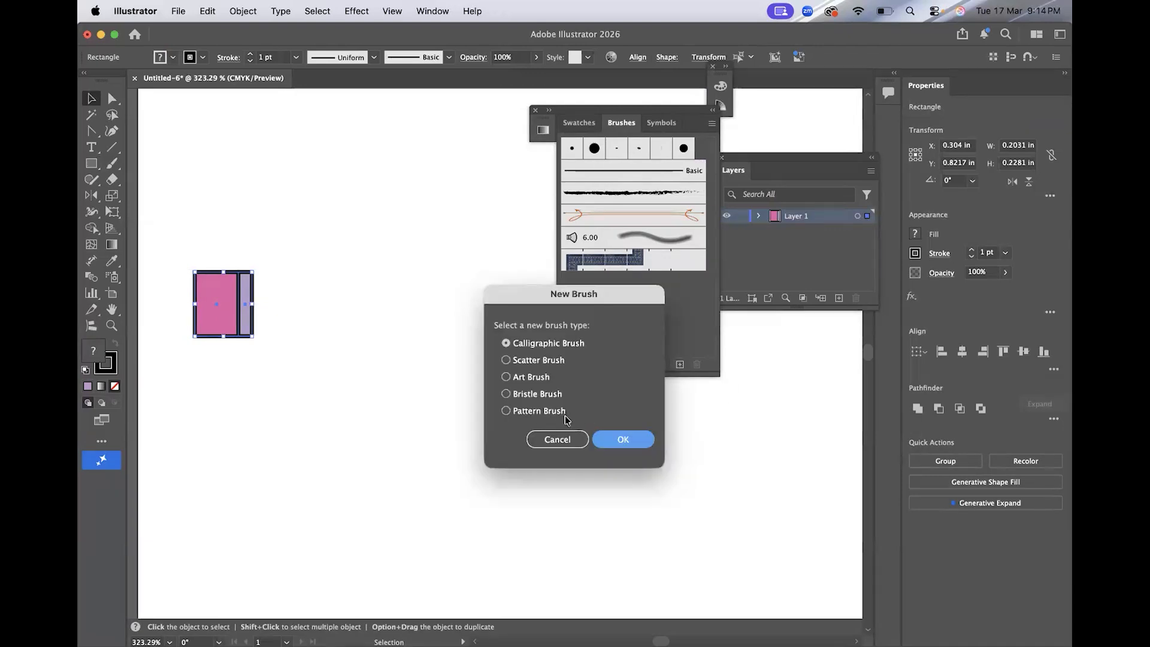
{"action": "left_click", "coordinate": [540, 413]}
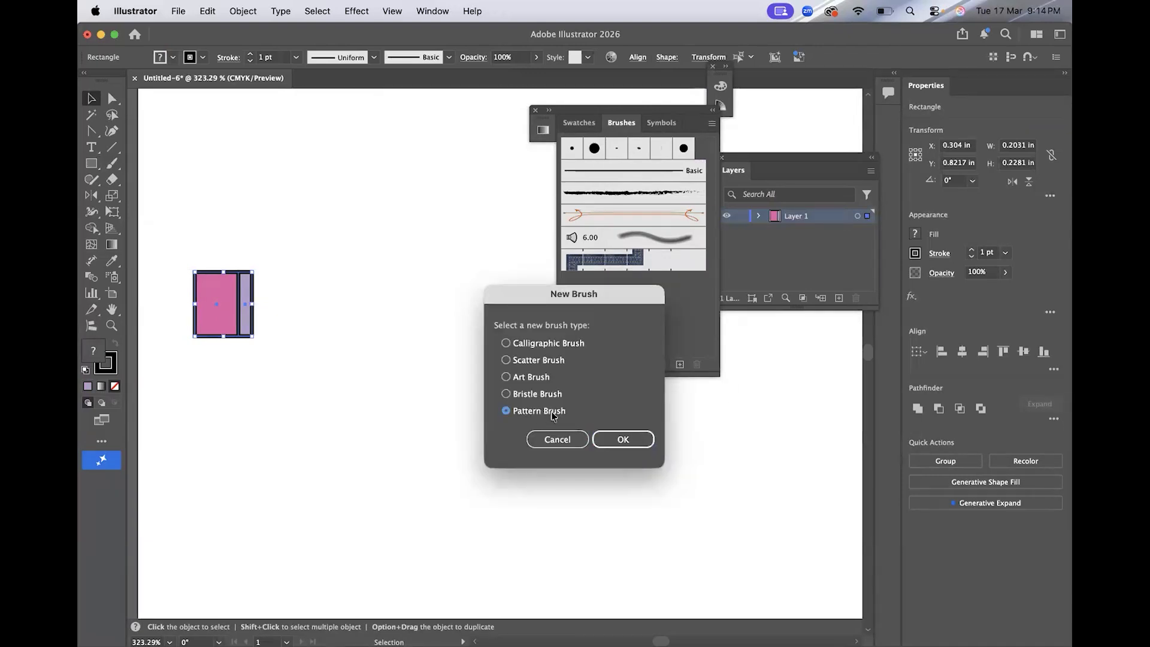
{"action": "left_click", "coordinate": [617, 438]}
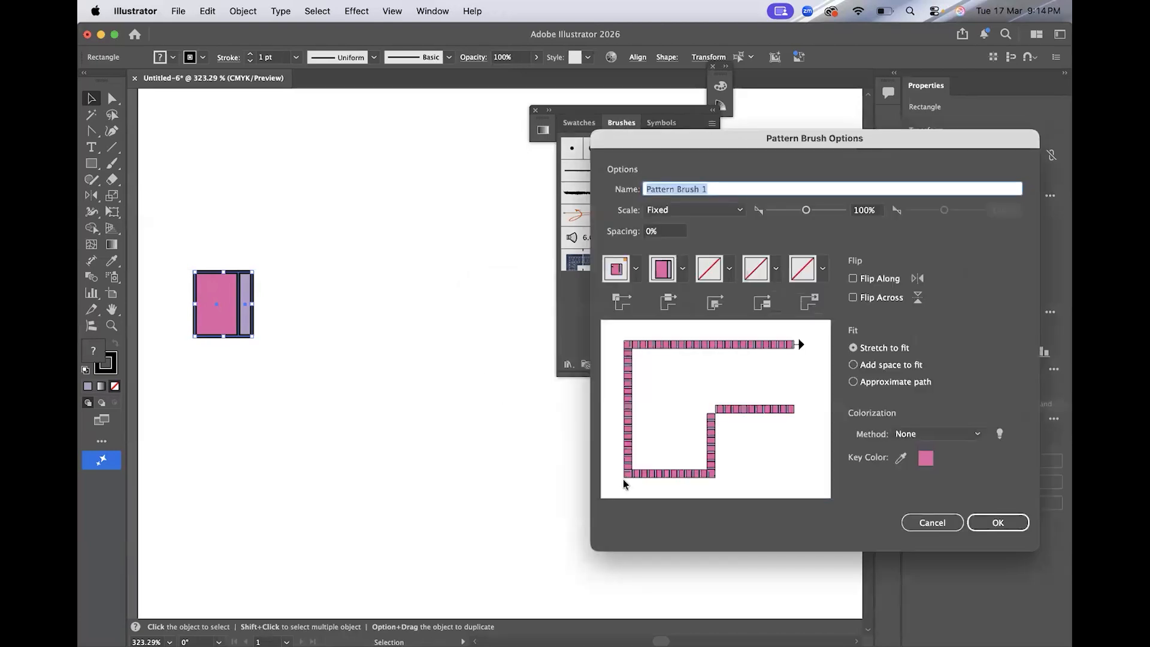
{"action": "key", "text": "Return"}
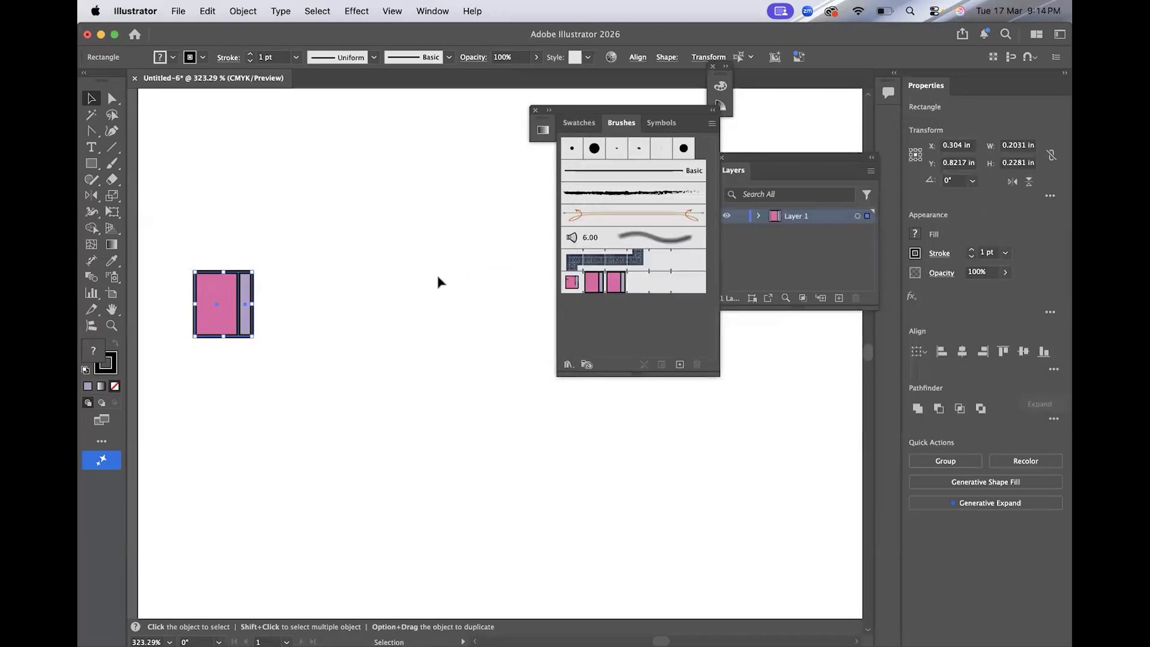
Paint a wavy stroke across the top of the artboard with the new rectangle pattern brush.
{"action": "left_click", "coordinate": [436, 271]}
{"action": "scroll", "coordinate": [436, 270], "scroll_direction": "down", "scroll_amount": 5}
{"action": "scroll", "coordinate": [437, 278], "scroll_direction": "down", "scroll_amount": 5}
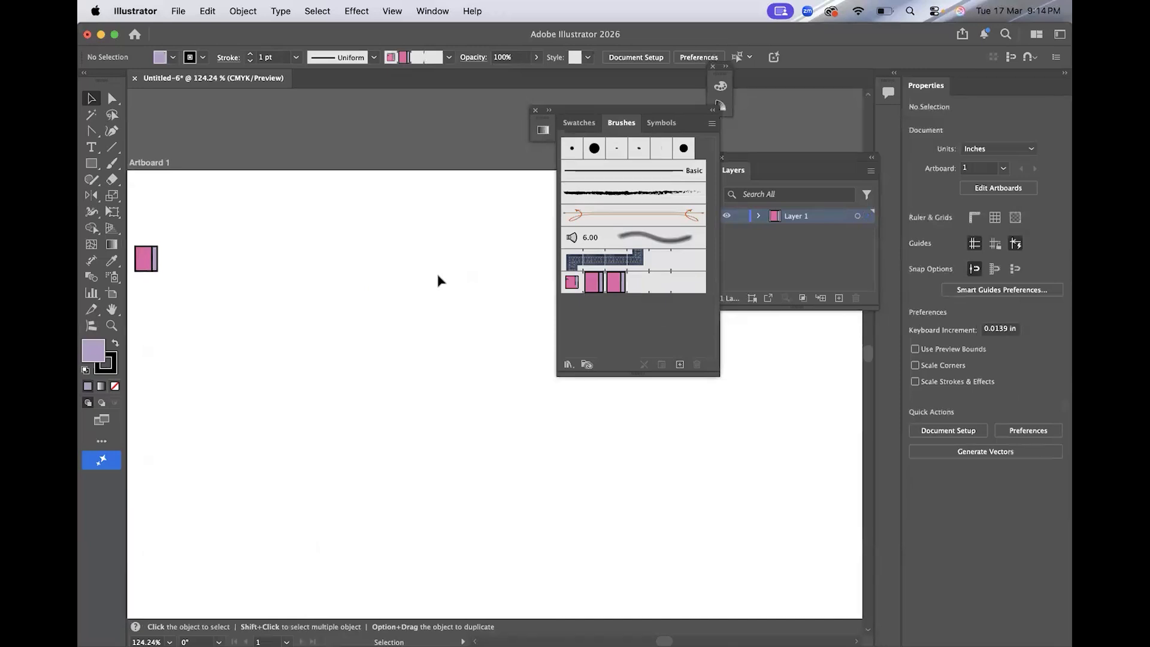
{"action": "left_click", "coordinate": [112, 162]}
{"action": "left_click", "coordinate": [591, 282]}
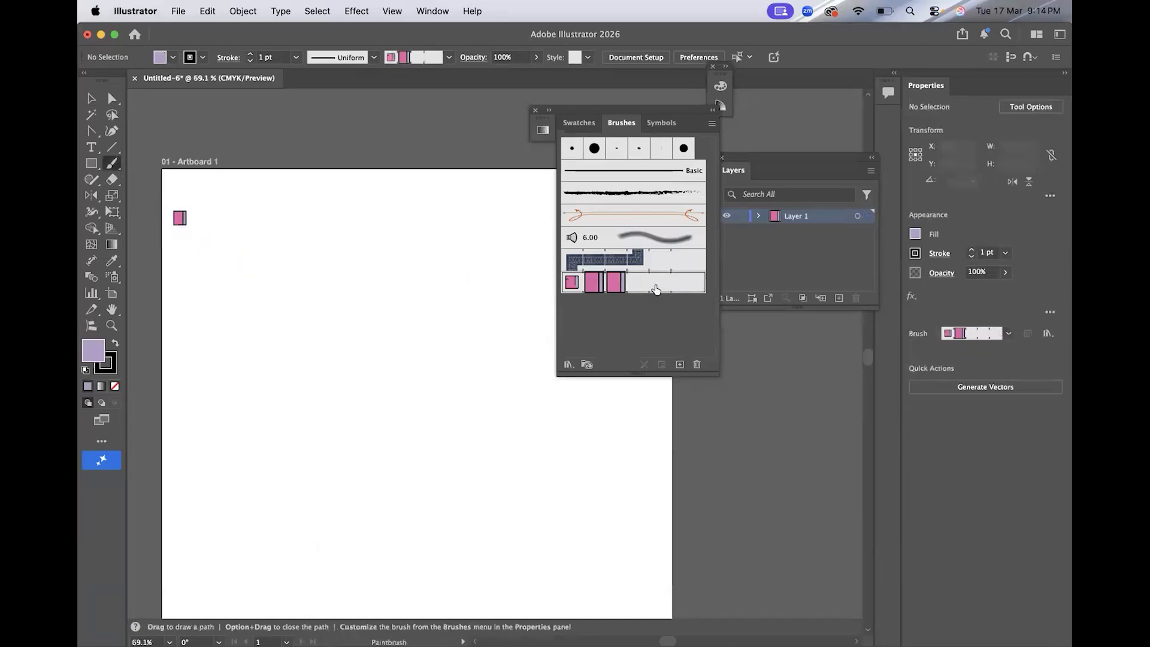
{"action": "mouse_move", "coordinate": [228, 208]}
{"action": "left_mouse_down"}
{"action": "mouse_move", "coordinate": [307, 236]}
{"action": "mouse_move", "coordinate": [450, 210]}
{"action": "mouse_move", "coordinate": [496, 235]}
{"action": "left_mouse_up"}
{"action": "left_click", "coordinate": [93, 98]}
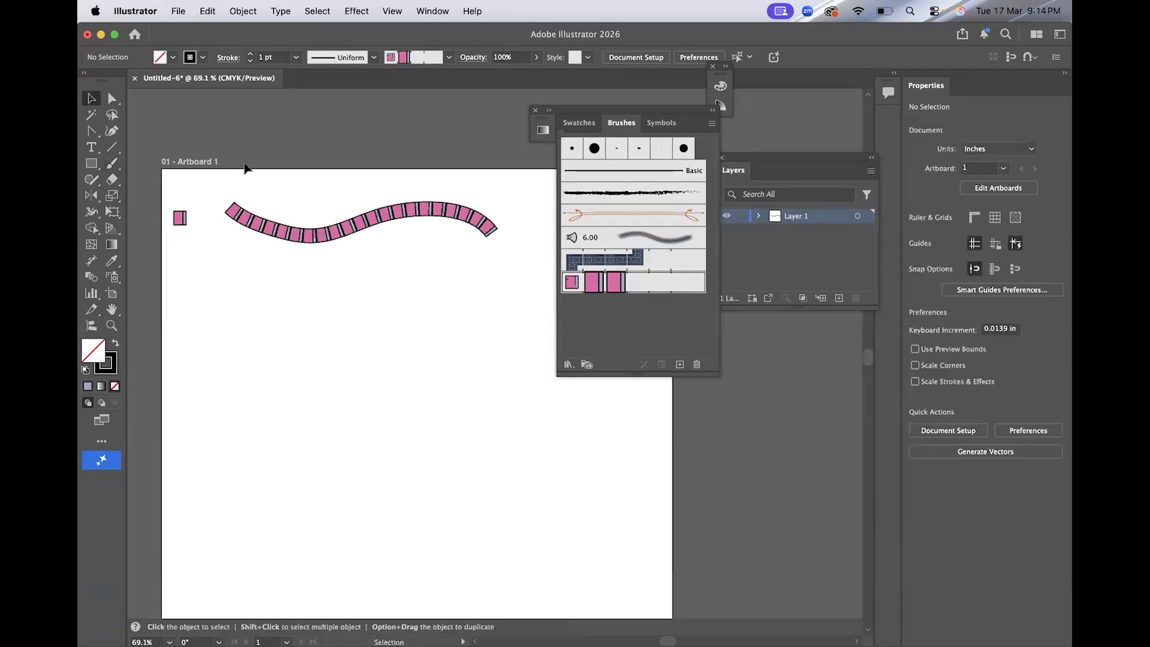
Draw a small circle with a short bar attached, setting the bar's fill to 962a37.
{"action": "scroll", "coordinate": [390, 276], "scroll_direction": "left", "scroll_amount": 4}
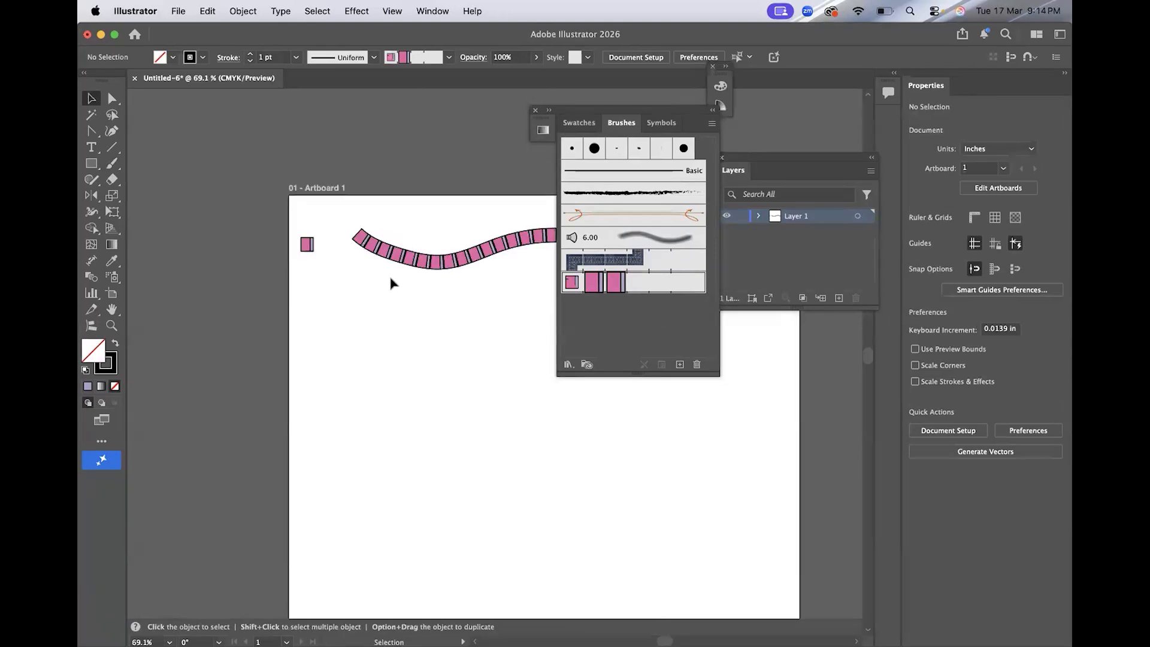
{"action": "scroll", "coordinate": [393, 345], "scroll_direction": "up", "scroll_amount": 5}
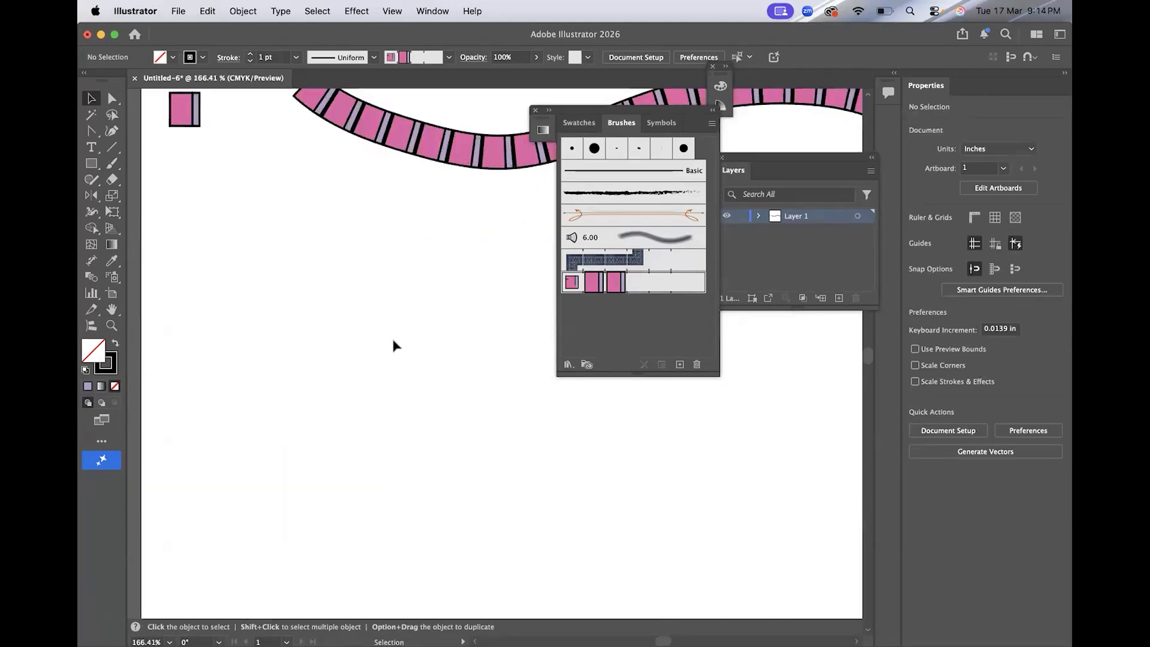
{"action": "left_click_drag", "start_coordinate": [98, 169], "coordinate": [154, 193]}
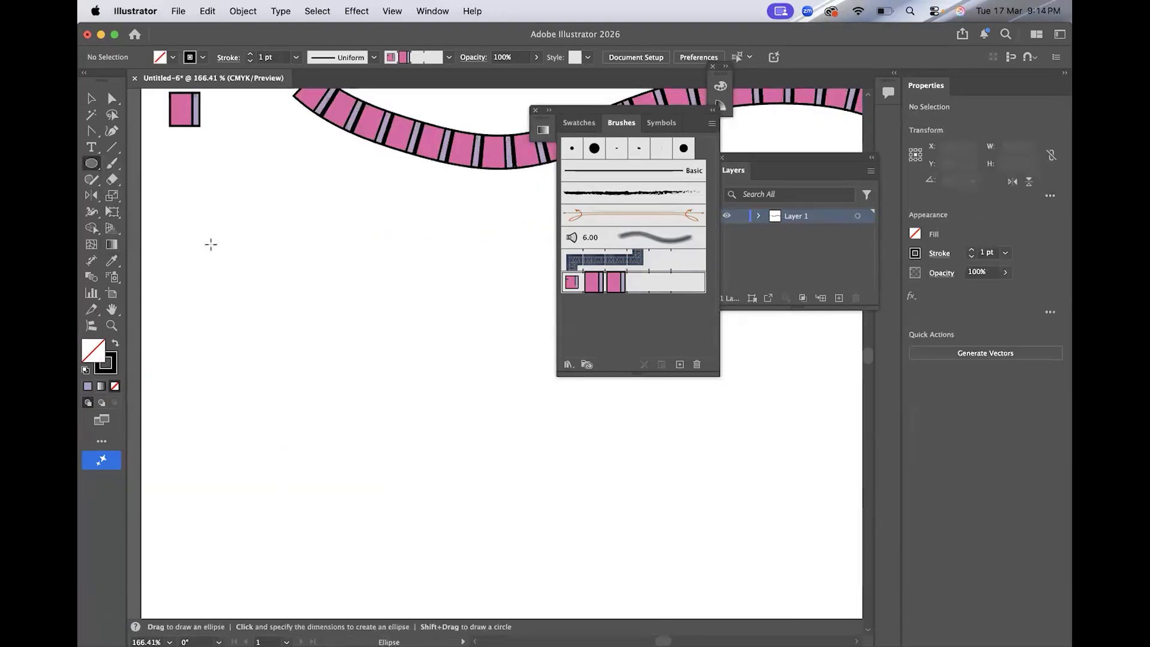
{"action": "scroll", "coordinate": [230, 266], "scroll_direction": "left", "scroll_amount": 3}
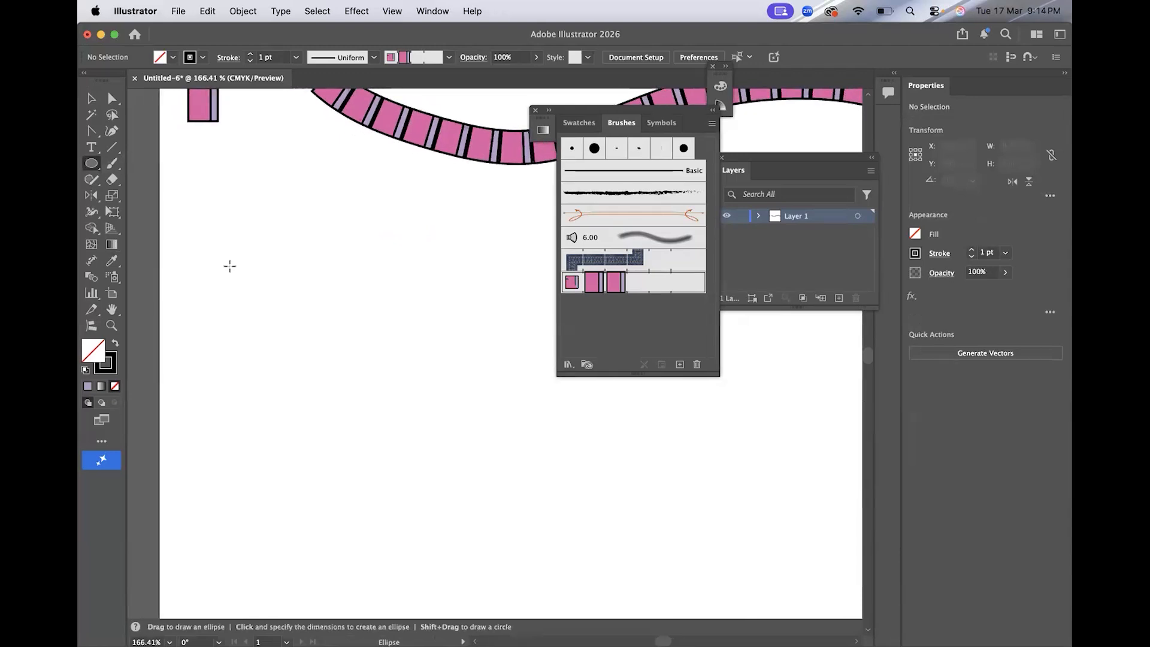
{"action": "left_click_drag", "start_coordinate": [187, 228], "coordinate": [212, 253]}
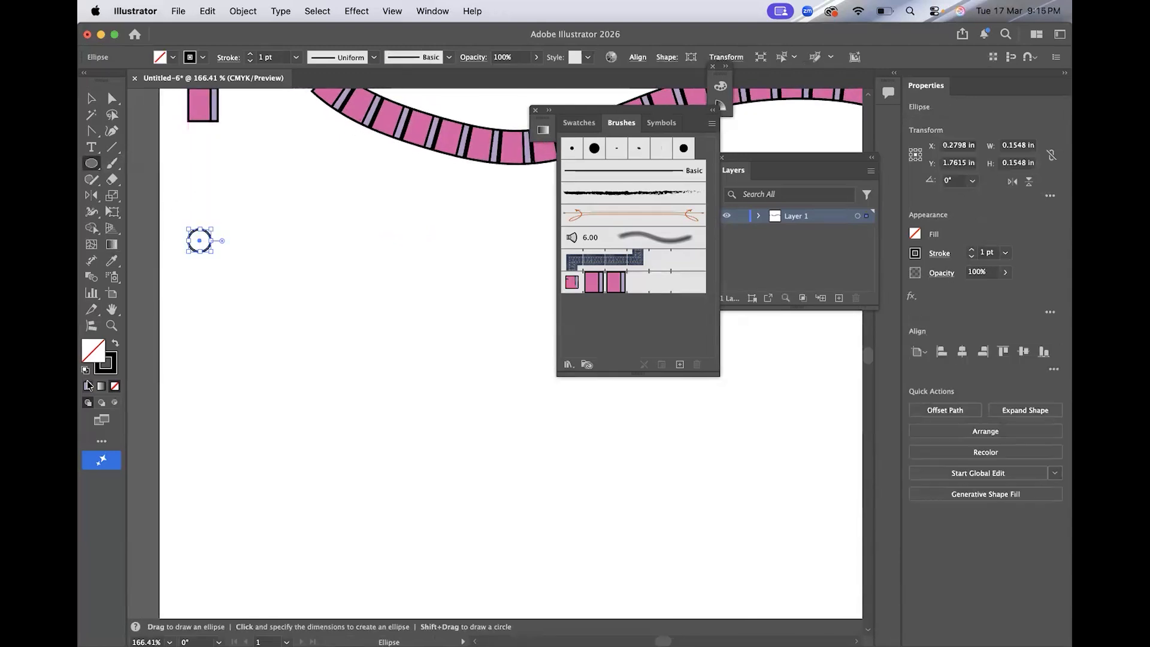
{"action": "left_click", "coordinate": [88, 386]}
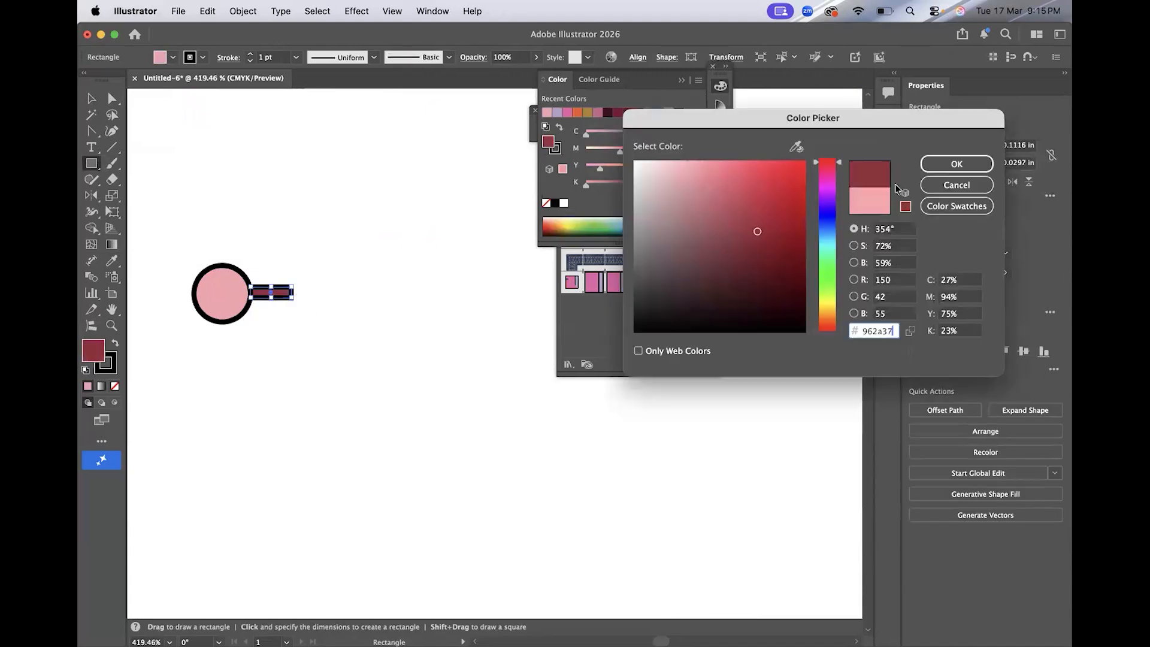
{"action": "left_click", "coordinate": [957, 164]}
Select the circle and bar and make a new Pattern Brush from them with default options.
{"action": "key", "text": "v"}
{"action": "left_click", "coordinate": [325, 275]}
{"action": "left_click", "coordinate": [271, 292]}
{"action": "scroll", "coordinate": [271, 292], "scroll_direction": "up", "scroll_amount": 5}
{"action": "scroll", "coordinate": [360, 274], "scroll_direction": "down", "scroll_amount": 5}
{"action": "left_click_drag", "start_coordinate": [257, 239], "coordinate": [385, 329]}
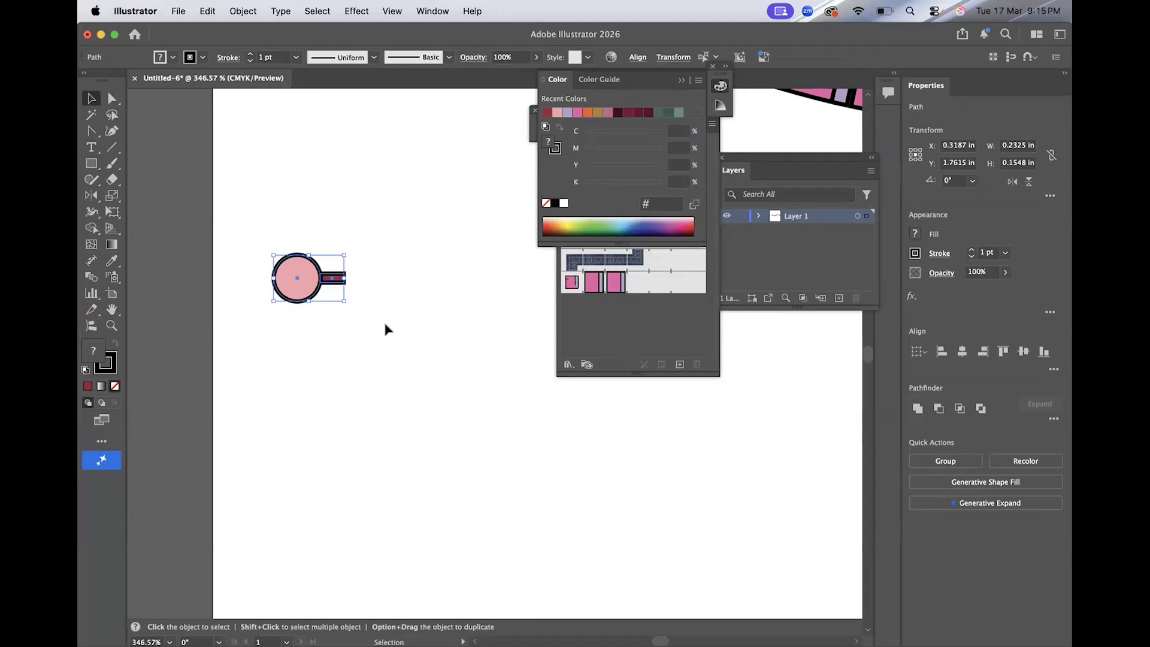
{"action": "left_click", "coordinate": [679, 364]}
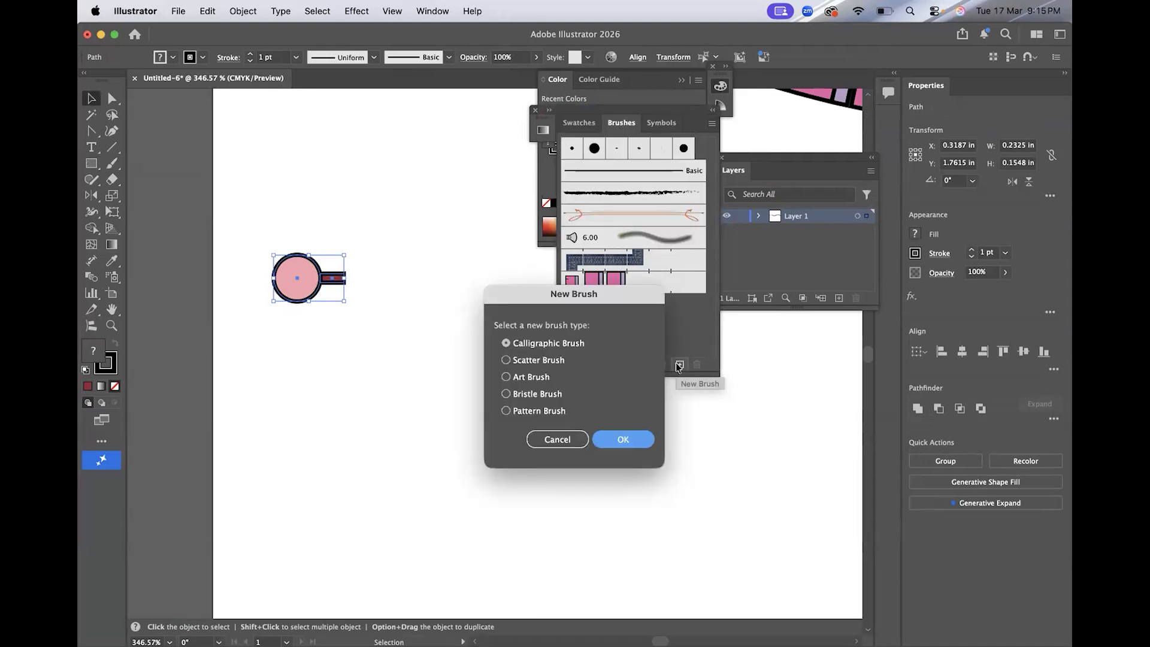
{"action": "left_click", "coordinate": [539, 411]}
{"action": "left_click", "coordinate": [620, 439]}
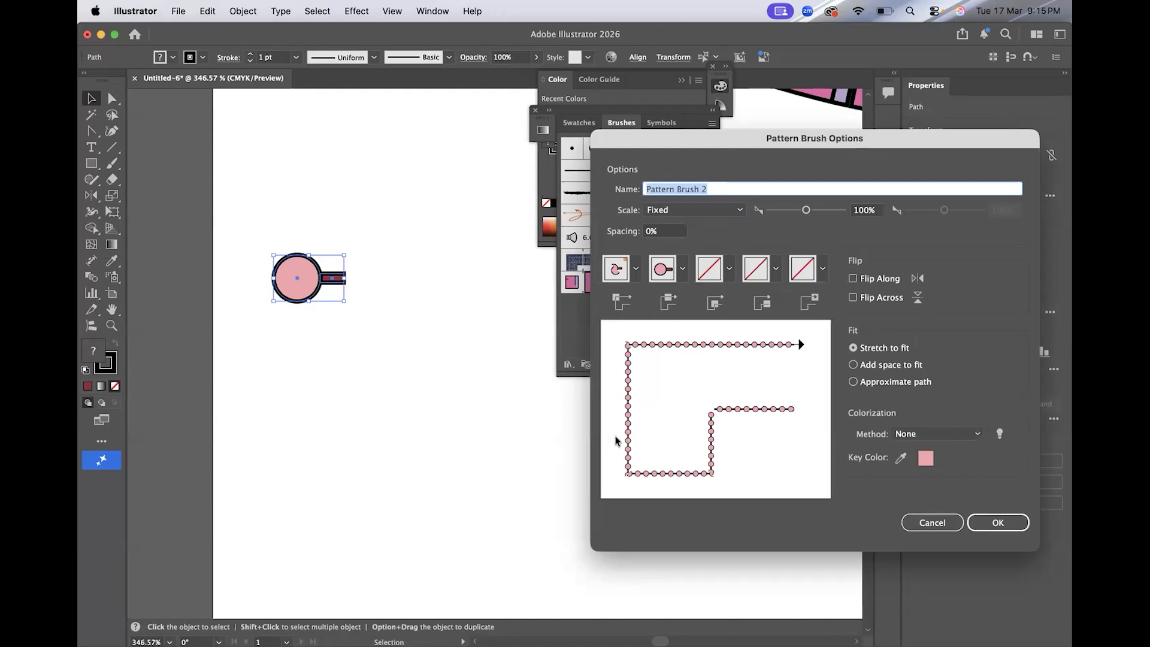
{"action": "left_click", "coordinate": [998, 523]}
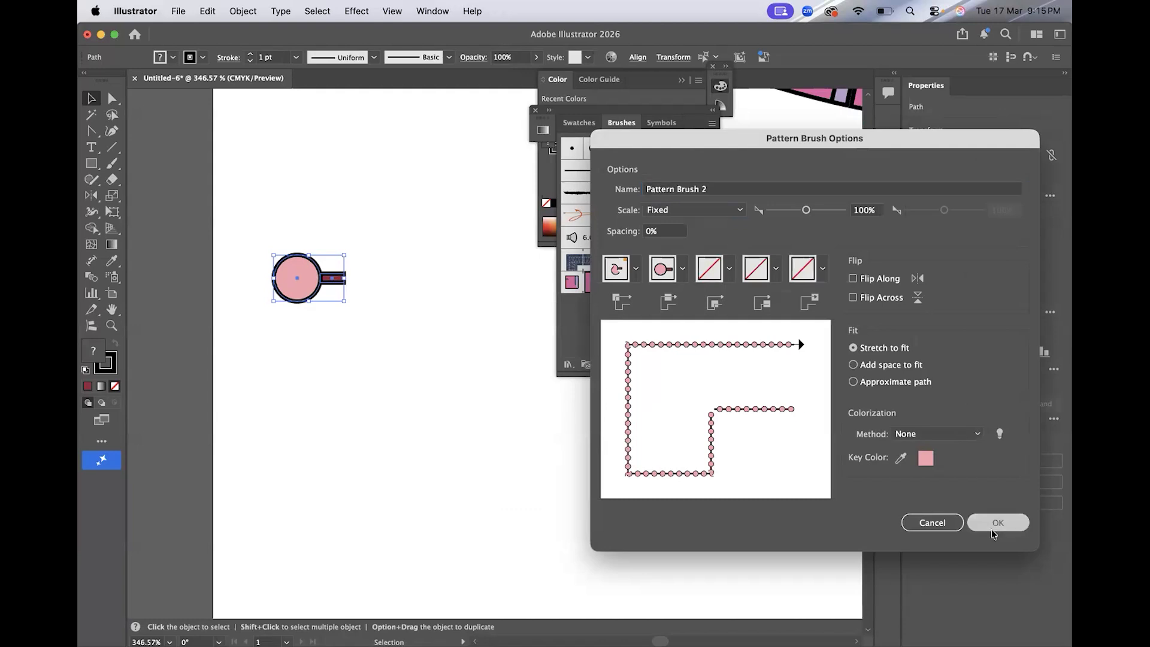
Paint a wavy stroke below the first one using the circle-and-bar pattern brush.
{"action": "left_click", "coordinate": [553, 434]}
{"action": "key", "text": "super+0"}
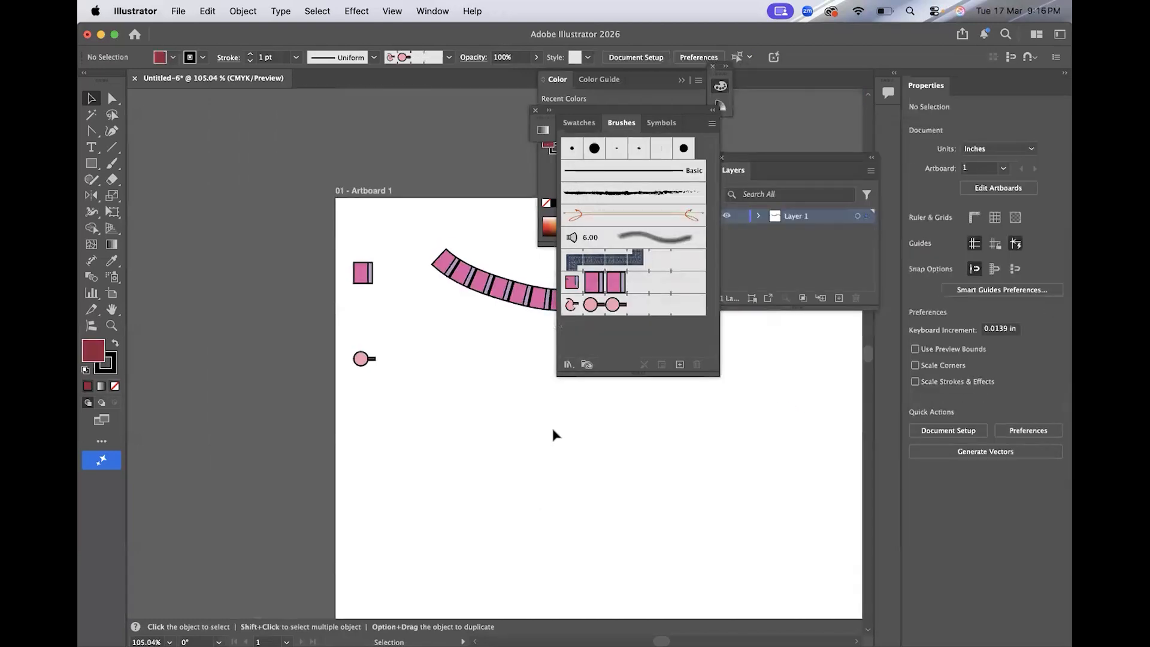
{"action": "left_click", "coordinate": [642, 307]}
{"action": "key", "text": "b"}
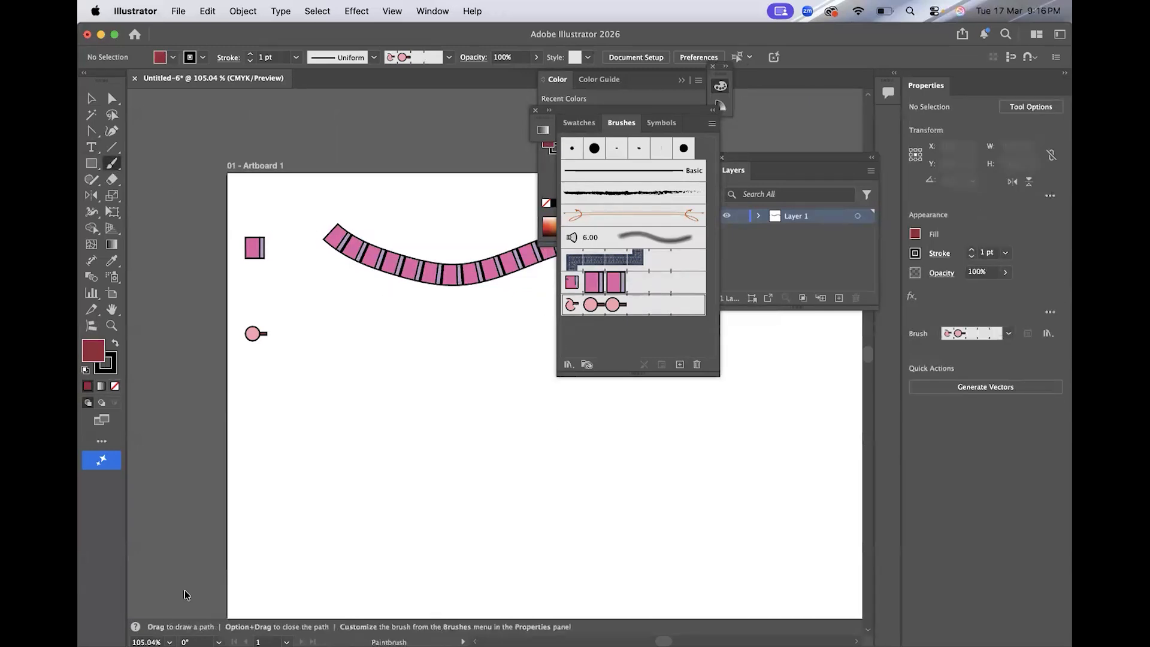
{"action": "scroll", "coordinate": [409, 369], "scroll_direction": "down", "scroll_amount": 2}
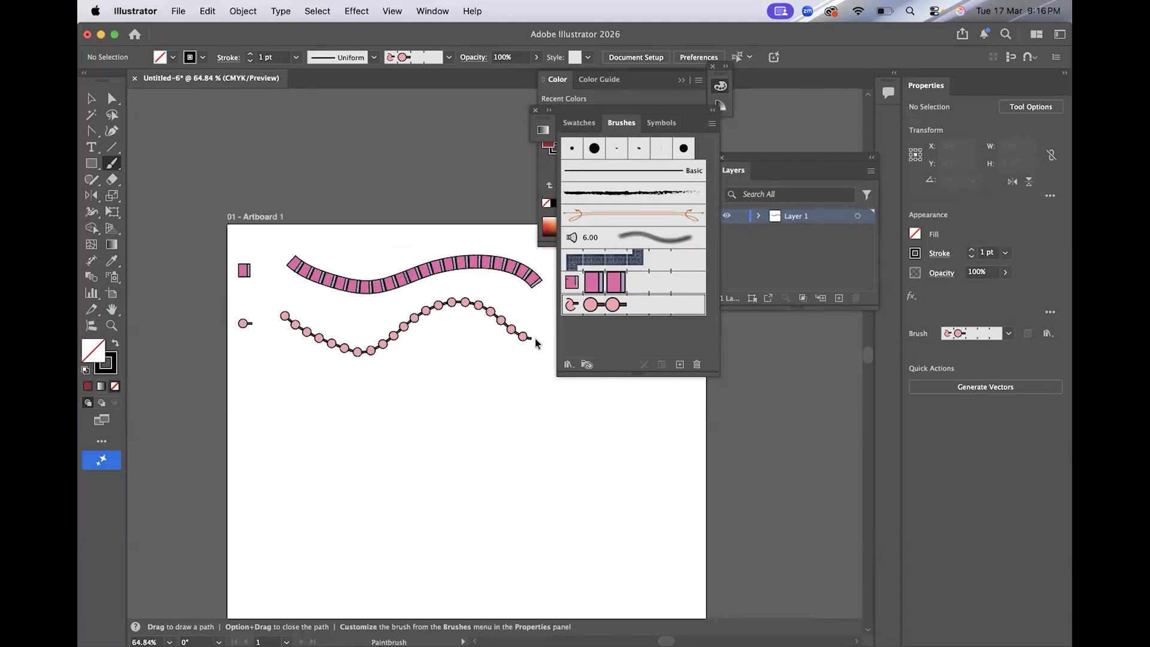
{"action": "scroll", "coordinate": [465, 323], "scroll_direction": "down", "scroll_amount": 2}
{"action": "scroll", "coordinate": [465, 323], "scroll_direction": "left", "scroll_amount": 2}
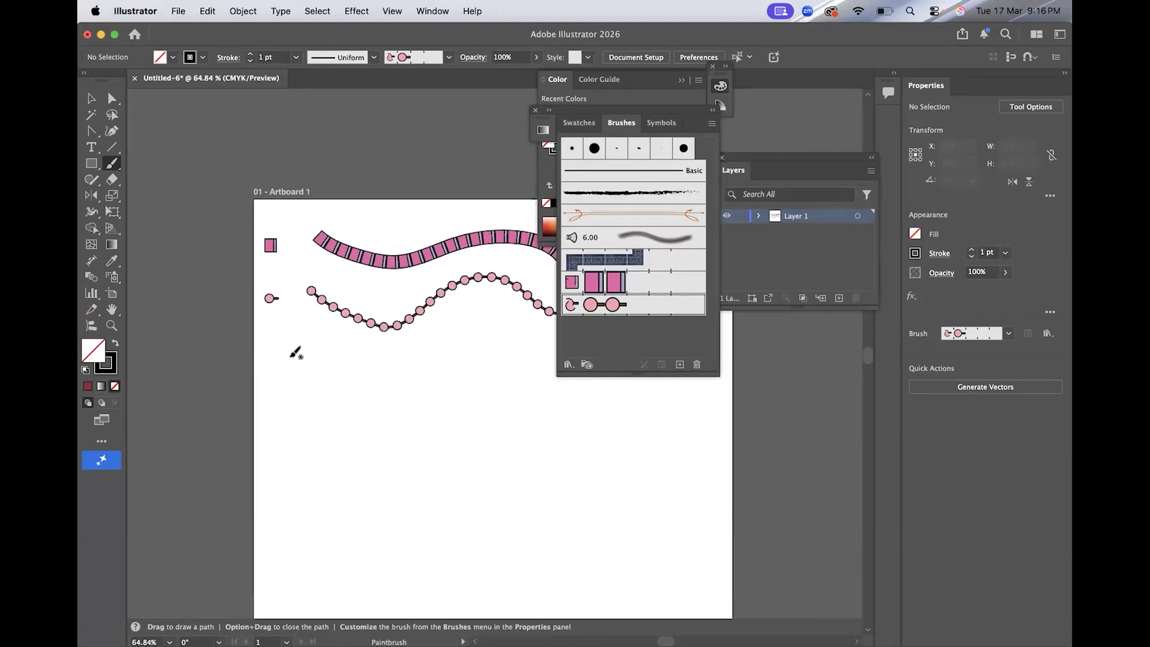
Draw a thin horizontal rectangle about 0.33 in by 0.03 in below the strokes.
{"action": "key", "text": "m"}
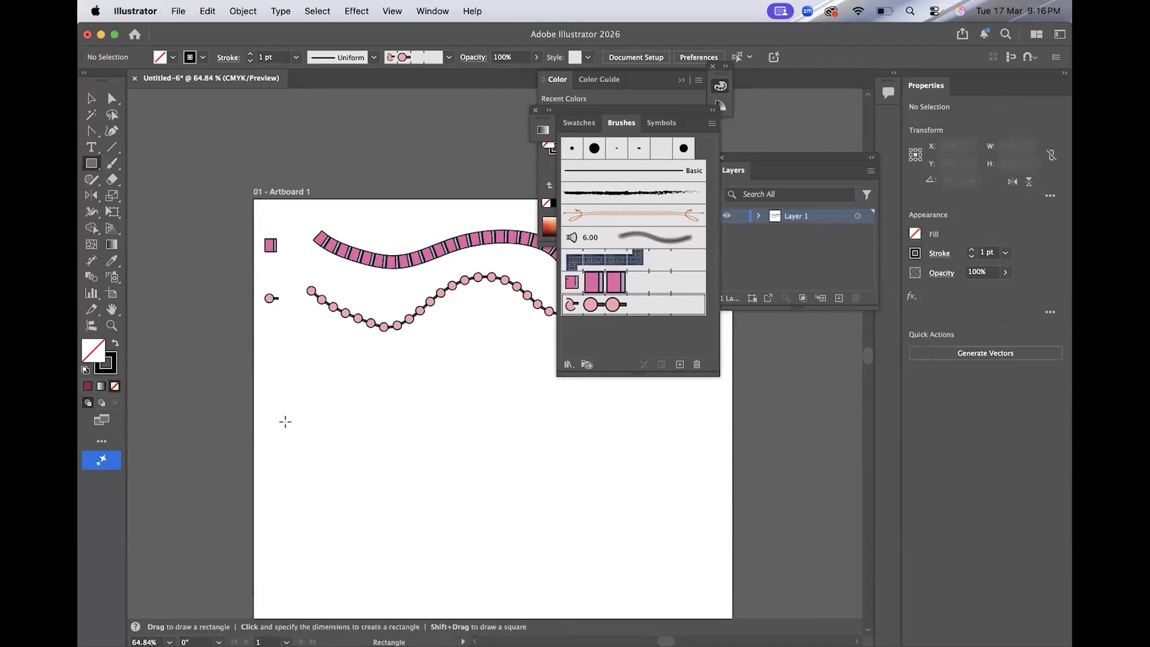
{"action": "scroll", "coordinate": [285, 422], "scroll_direction": "up", "scroll_amount": 5}
{"action": "left_click_drag", "start_coordinate": [214, 338], "coordinate": [256, 344]}
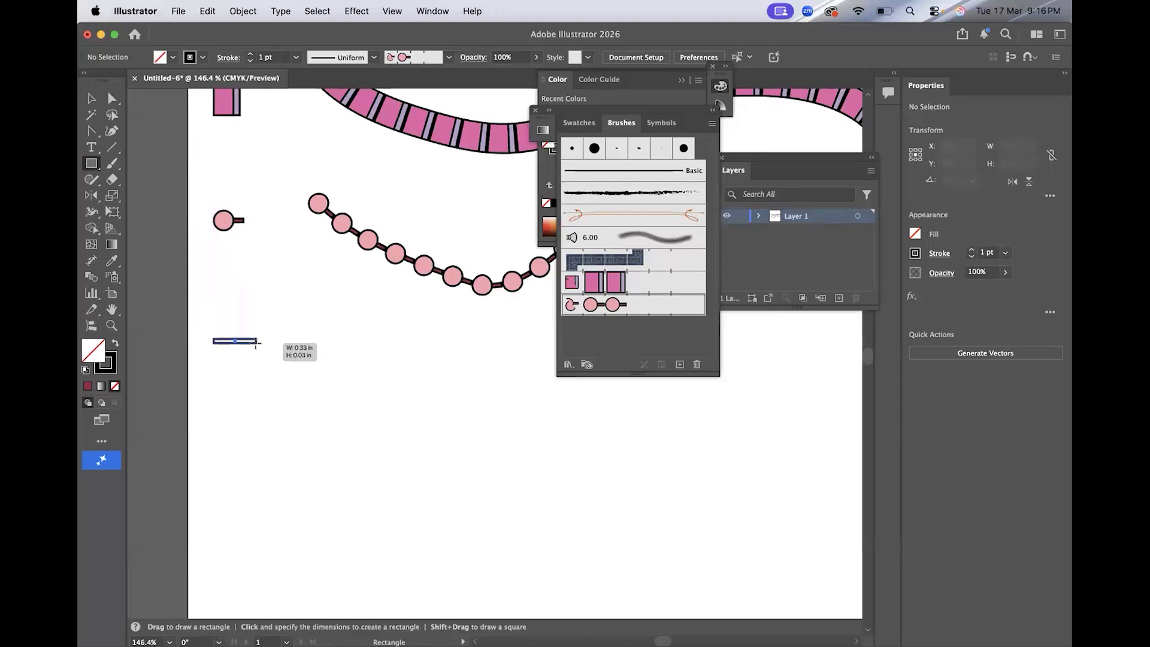
{"action": "scroll", "coordinate": [199, 229], "scroll_direction": "up", "scroll_amount": 5}
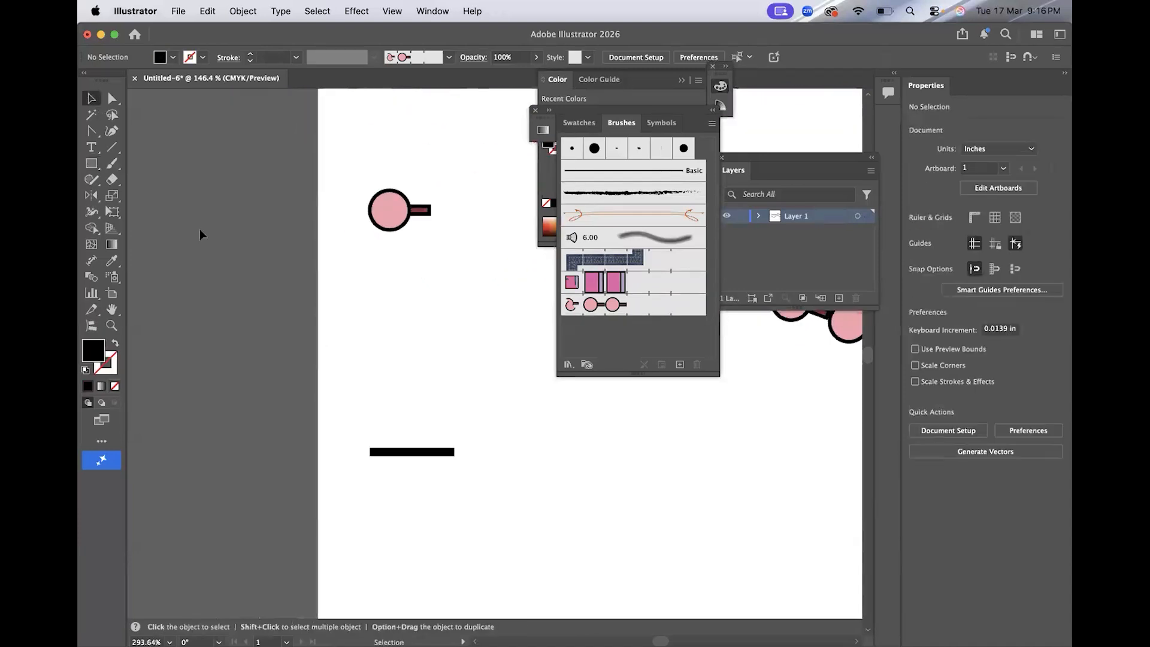
{"action": "scroll", "coordinate": [199, 228], "scroll_direction": "right", "scroll_amount": 3}
Draw a leaf shape rising from the thin line's middle and make a reflected copy of it.
{"action": "left_click", "coordinate": [89, 129]}
{"action": "left_click_drag", "start_coordinate": [89, 128], "coordinate": [137, 131]}
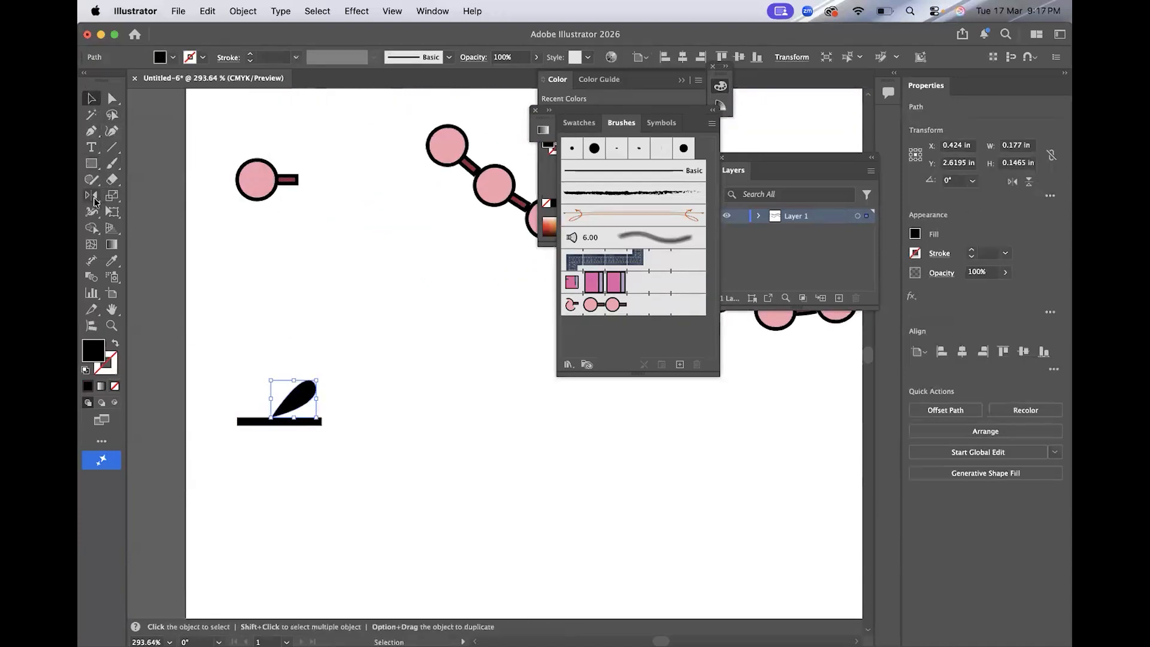
{"action": "left_click_drag", "start_coordinate": [91, 195], "coordinate": [143, 212]}
{"action": "double_click", "coordinate": [91, 197]}
{"action": "left_click", "coordinate": [717, 392]}
{"action": "double_click", "coordinate": [92, 197]}
{"action": "left_click", "coordinate": [764, 424]}
{"action": "key", "text": "super+z"}
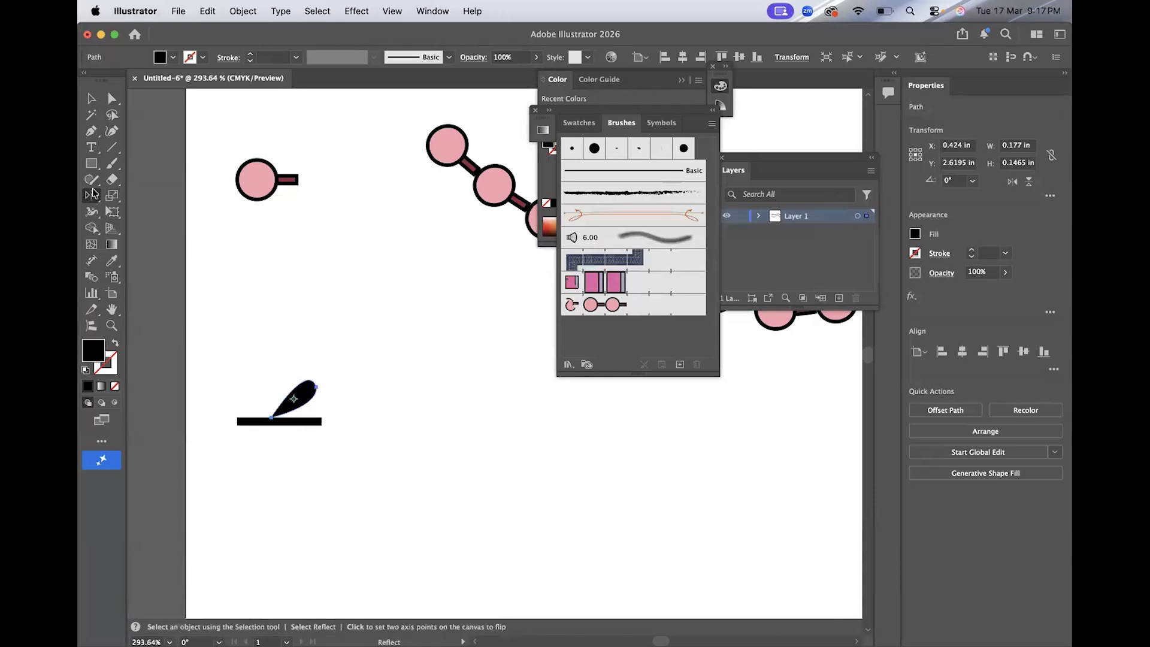
{"action": "double_click", "coordinate": [91, 194]}
{"action": "left_click", "coordinate": [654, 432]}
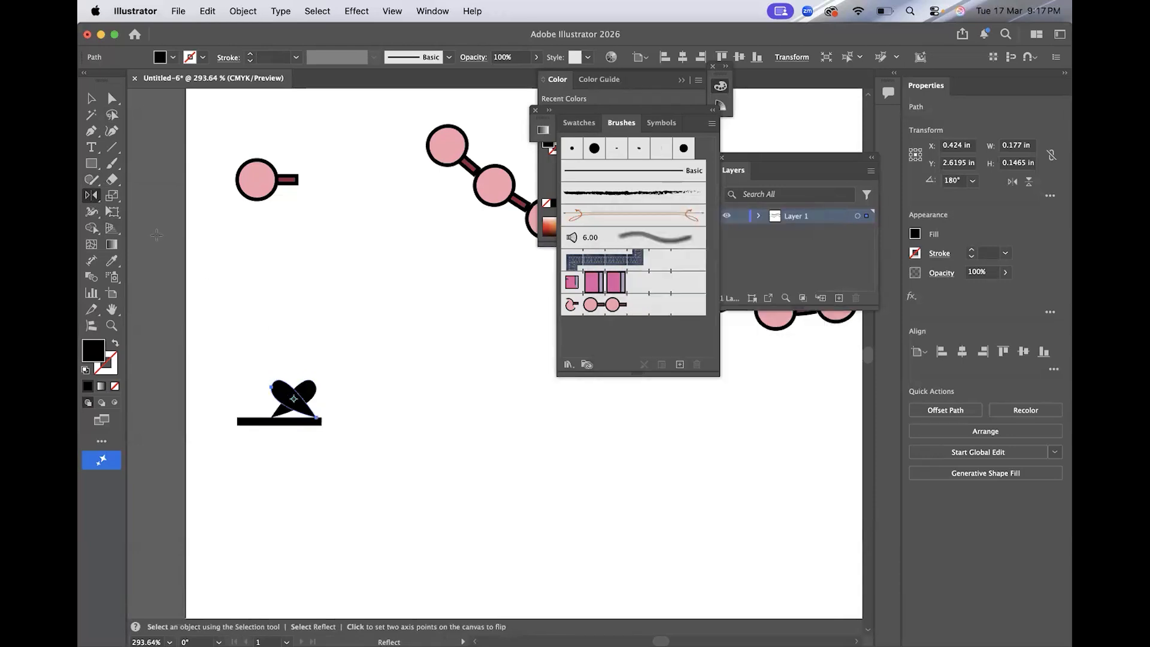
{"action": "key", "text": "super+z"}
{"action": "double_click", "coordinate": [92, 194]}
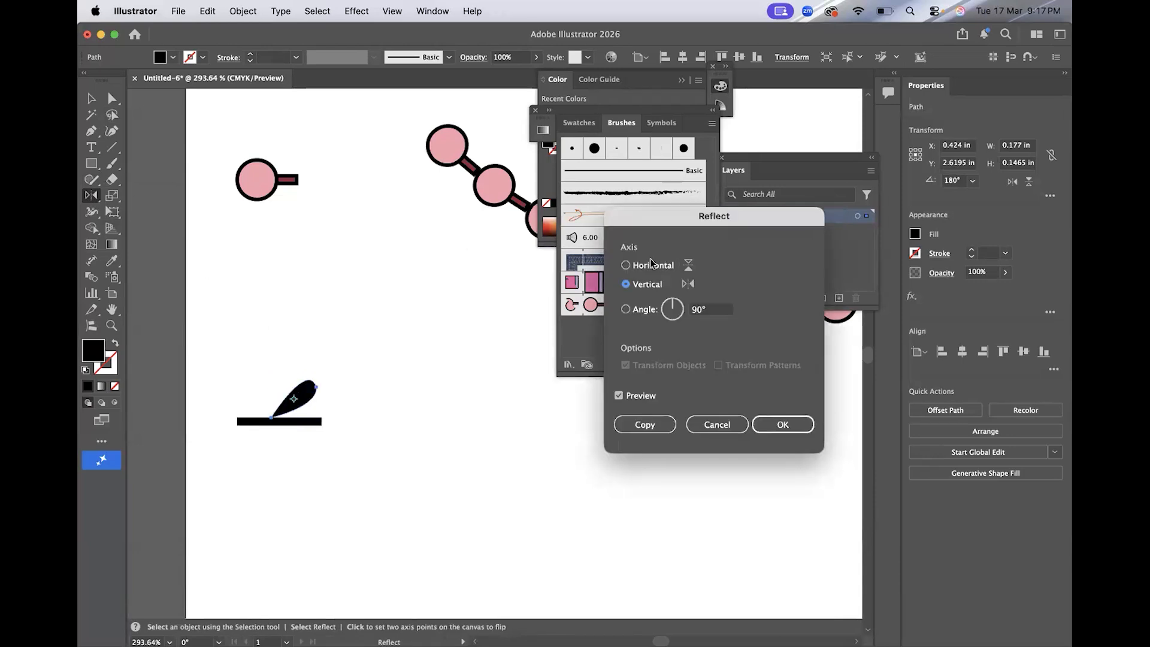
{"action": "key", "text": "Escape"}
Move the copied leaf so it hangs below the line opposite the original leaf.
{"action": "key", "text": "v"}
{"action": "left_click", "coordinate": [257, 246]}
{"action": "left_click_drag", "start_coordinate": [271, 420], "coordinate": [296, 395]}
{"action": "left_click", "coordinate": [372, 392]}
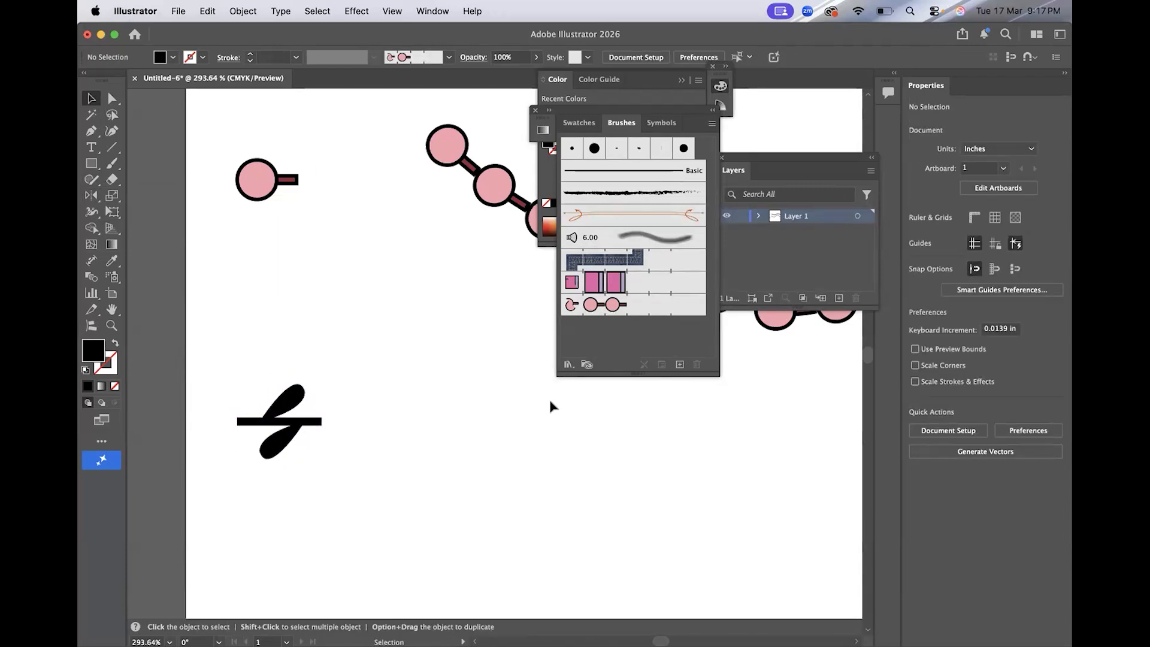
Turn the leaf-and-line motif into a new pattern brush with the default pattern brush options.
{"action": "left_click_drag", "start_coordinate": [329, 462], "coordinate": [214, 363]}
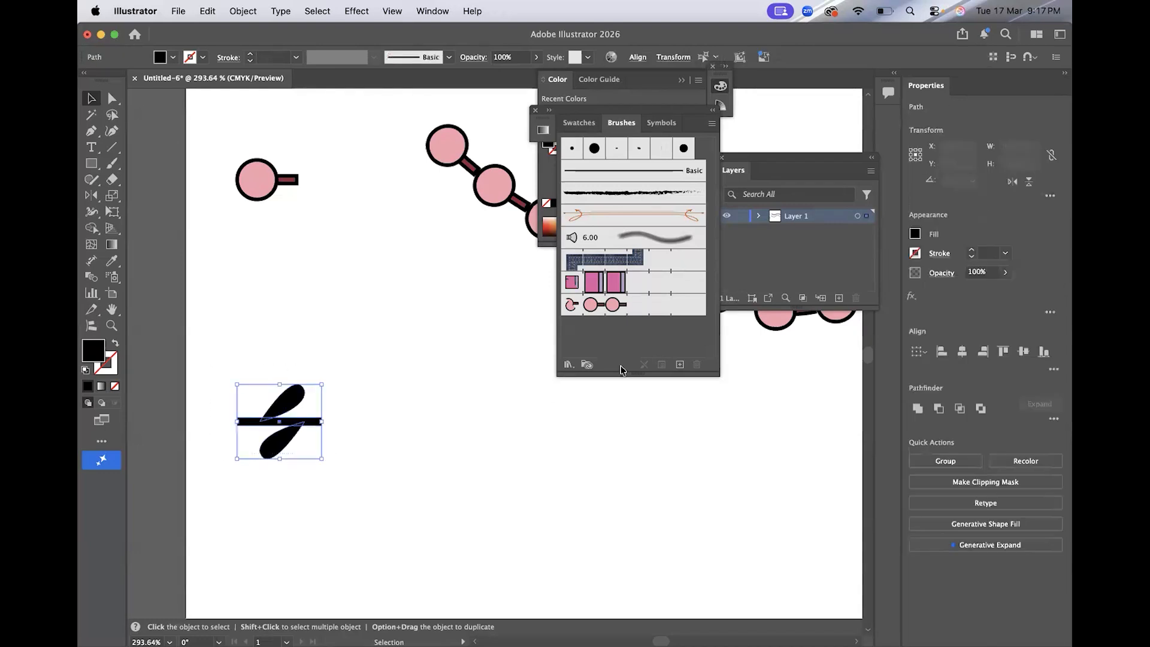
{"action": "left_click", "coordinate": [679, 364]}
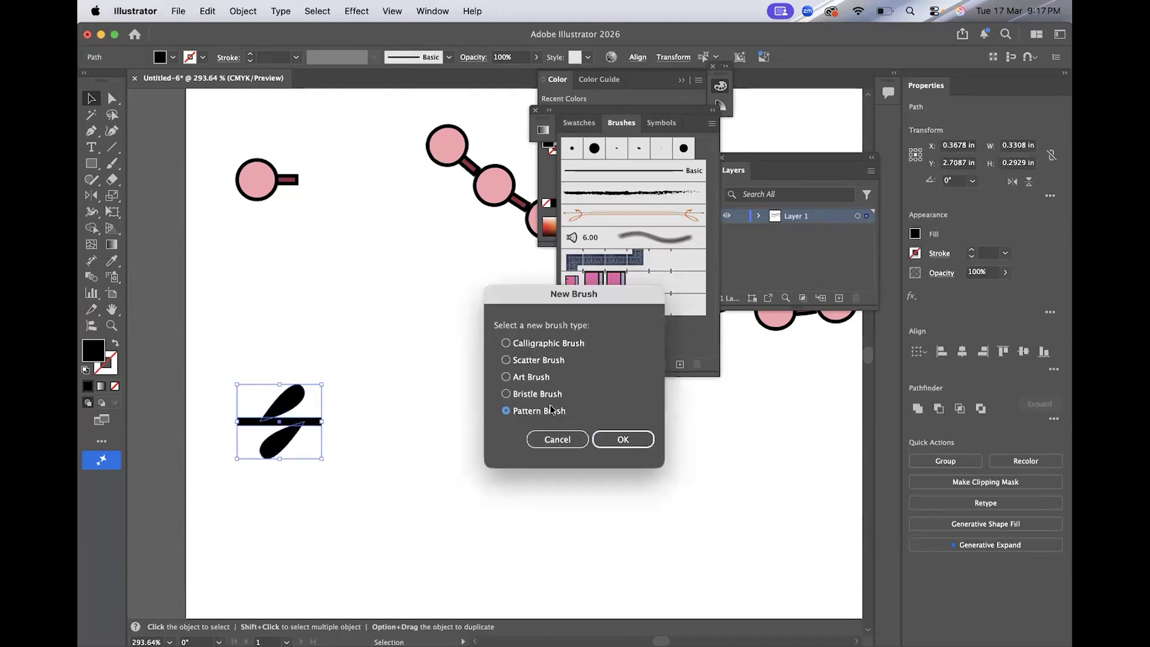
{"action": "left_click", "coordinate": [613, 439]}
{"action": "left_click", "coordinate": [998, 522]}
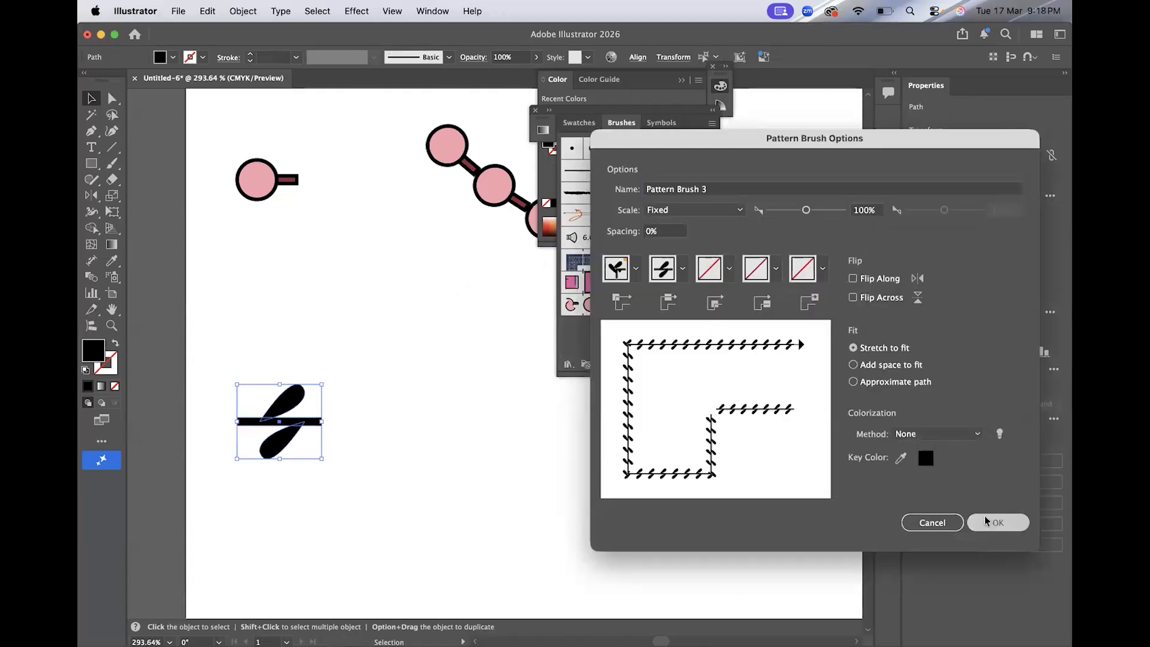
{"action": "left_click", "coordinate": [488, 454]}
{"action": "key", "text": "super+0"}
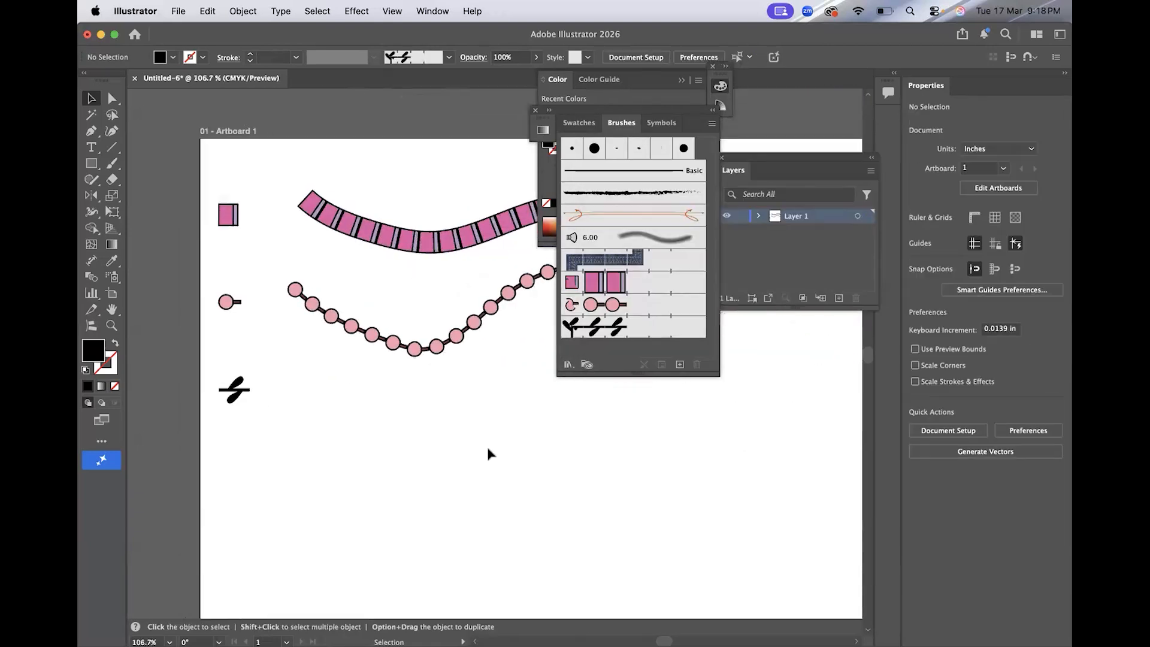
Paint a wavy stroke below the beaded stroke using the new leaf pattern brush.
{"action": "left_click", "coordinate": [113, 163]}
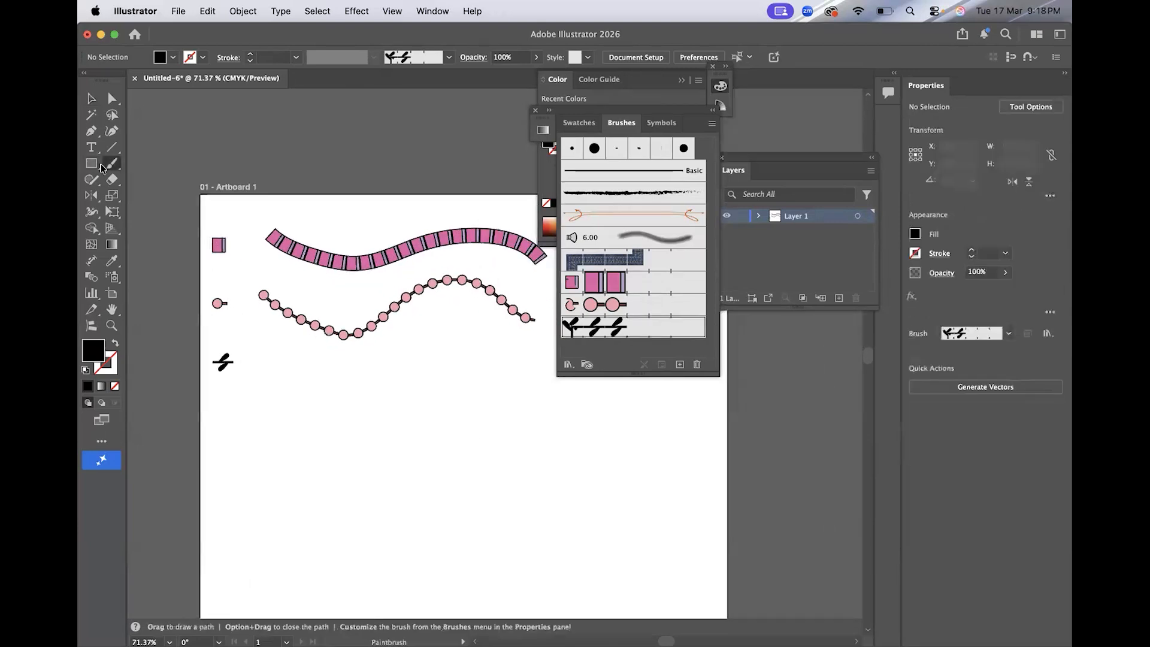
{"action": "left_click", "coordinate": [632, 326]}
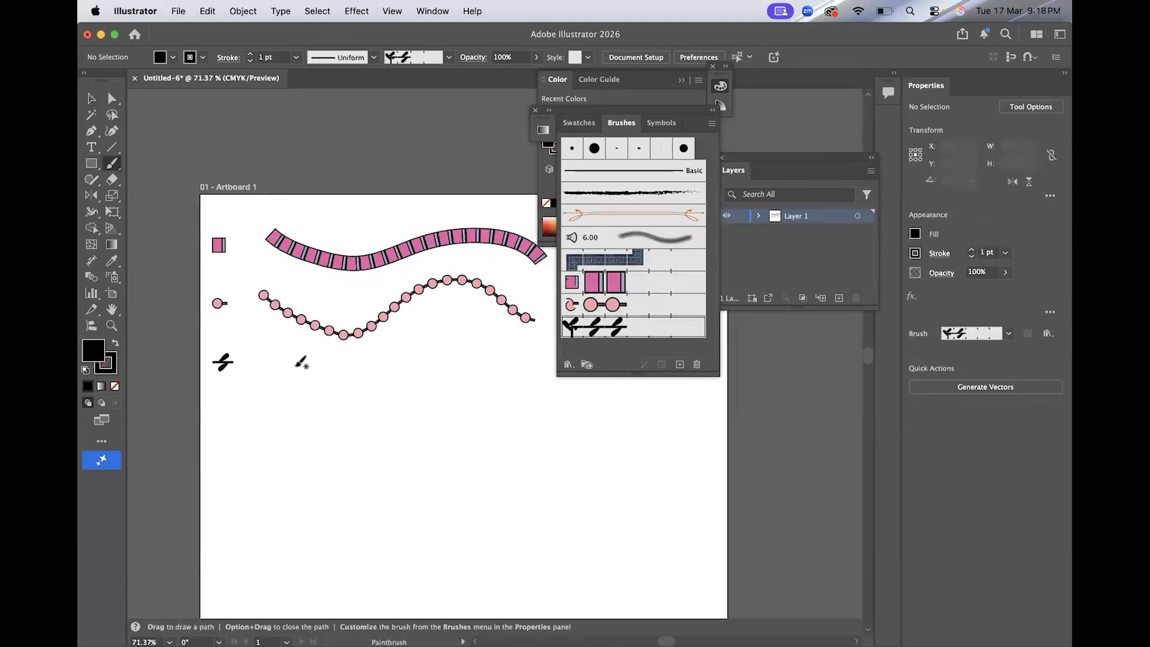
{"action": "mouse_move", "coordinate": [261, 340]}
{"action": "left_mouse_down"}
{"action": "mouse_move", "coordinate": [295, 373]}
{"action": "mouse_move", "coordinate": [361, 375]}
{"action": "mouse_move", "coordinate": [397, 345]}
{"action": "mouse_move", "coordinate": [465, 325]}
{"action": "mouse_move", "coordinate": [545, 379]}
{"action": "left_mouse_up"}
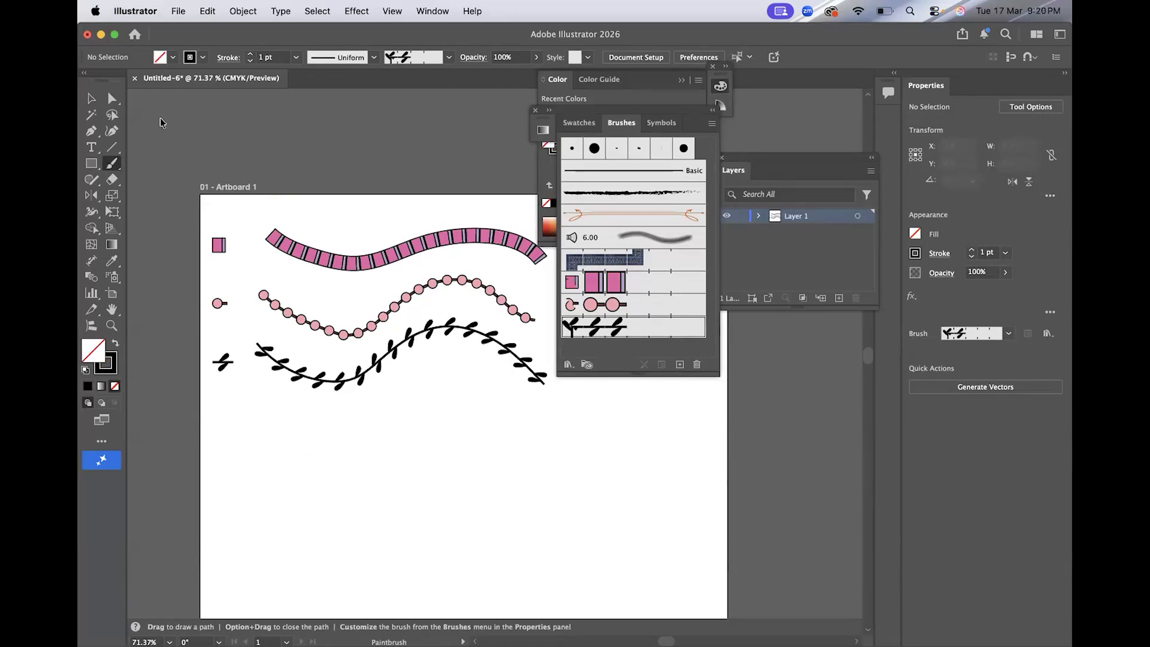
{"action": "key", "text": "v"}
{"action": "scroll", "coordinate": [231, 154], "scroll_direction": "down", "scroll_amount": 3}
{"action": "scroll", "coordinate": [231, 155], "scroll_direction": "left", "scroll_amount": 2}
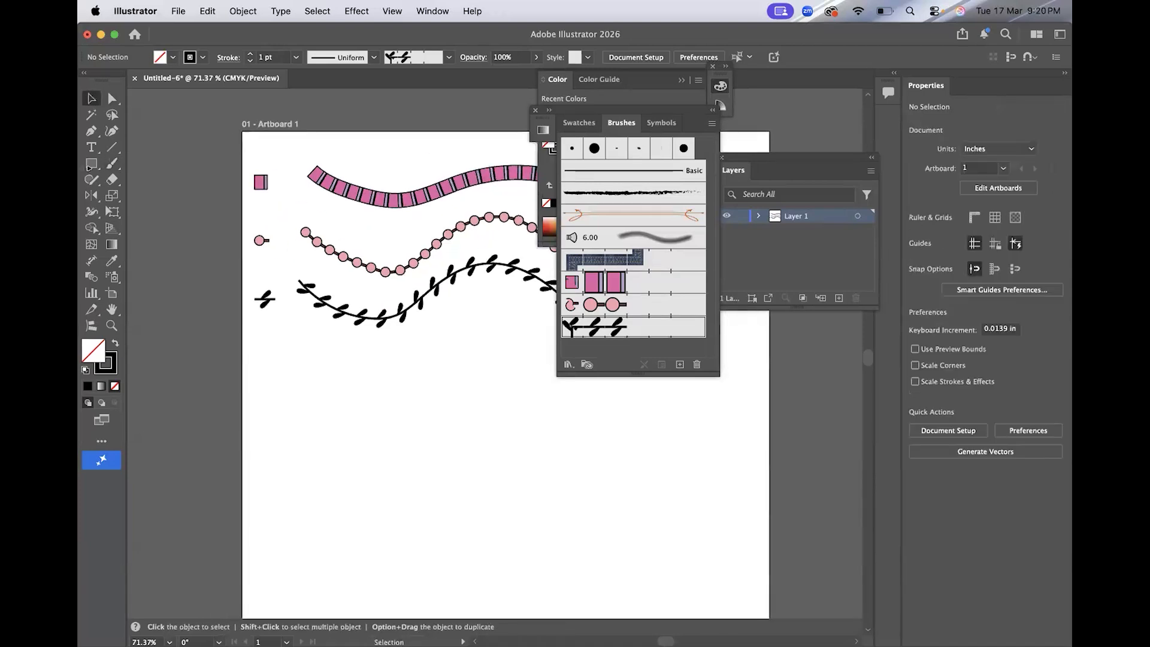
{"action": "left_click", "coordinate": [91, 132]}
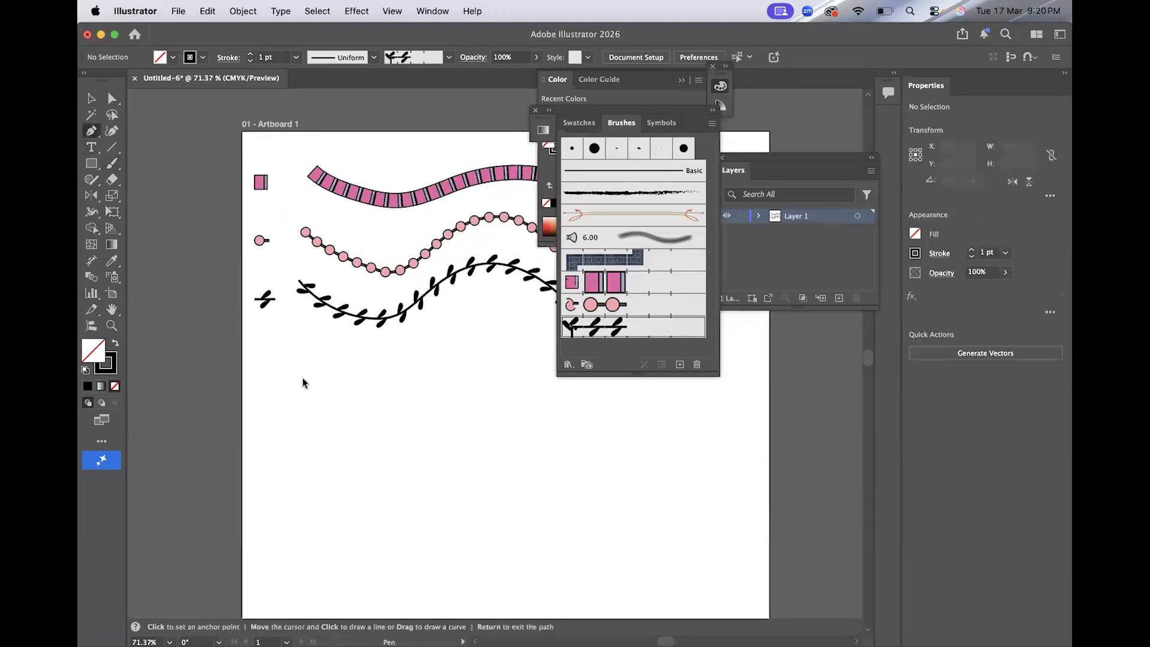
{"action": "scroll", "coordinate": [303, 383], "scroll_direction": "up", "scroll_amount": 3}
{"action": "left_click", "coordinate": [237, 370]}
{"action": "left_click", "coordinate": [256, 331]}
{"action": "left_click", "coordinate": [266, 370]}
{"action": "left_click", "coordinate": [92, 101]}
{"action": "key", "text": "Delete"}
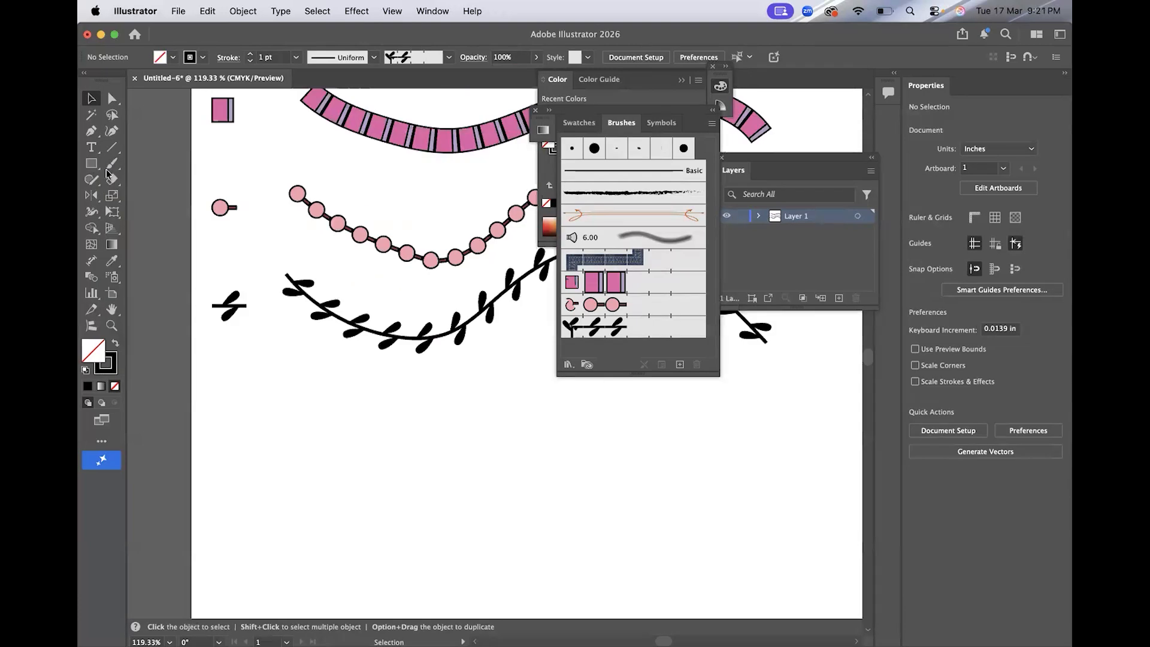
Complete the half-tulip with a green triangular leaf and reflect a copy to form a symmetric tulip motif.
{"action": "left_click", "coordinate": [91, 131]}
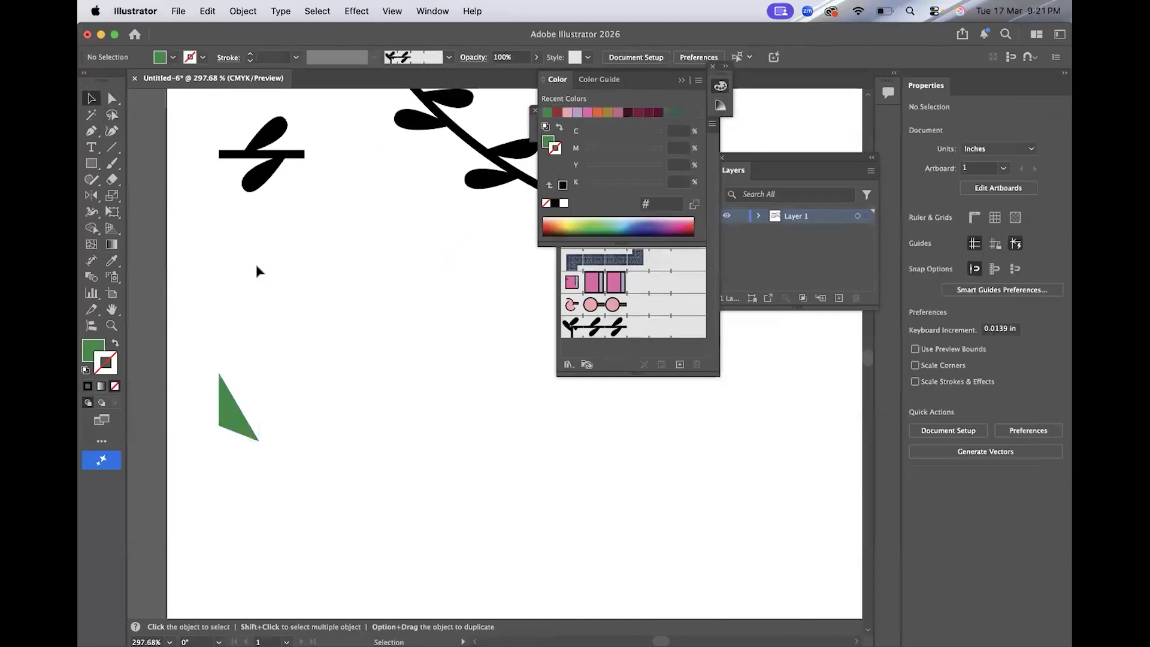
{"action": "left_click", "coordinate": [247, 427]}
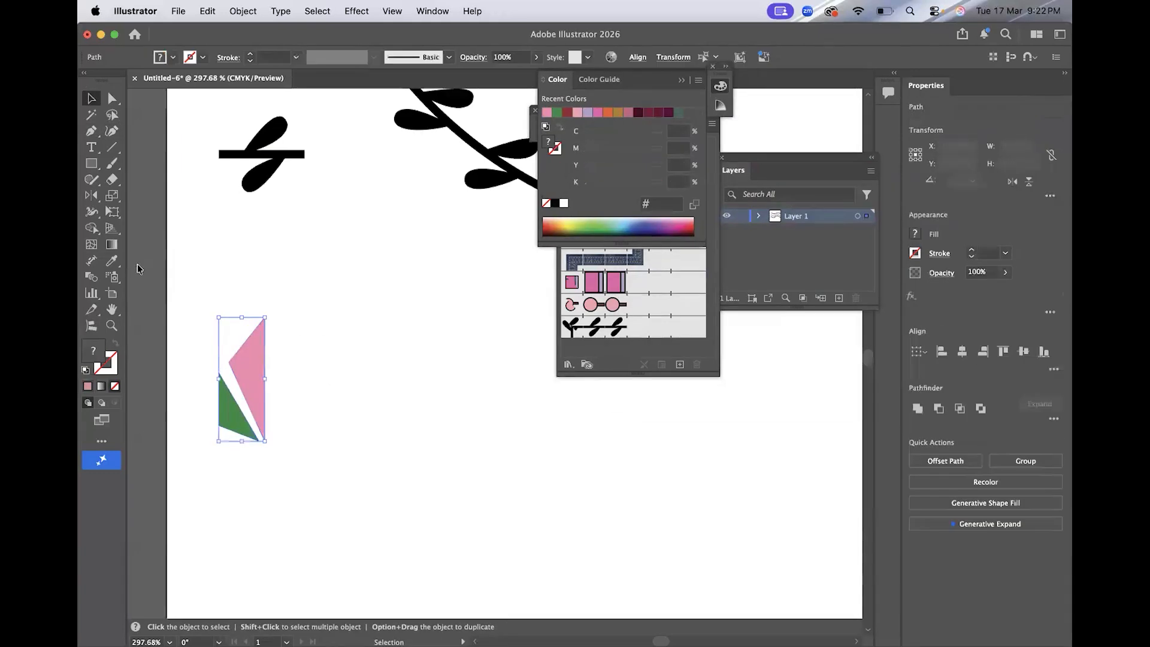
{"action": "left_click", "coordinate": [92, 196]}
{"action": "left_click", "coordinate": [264, 378], "text": "alt"}
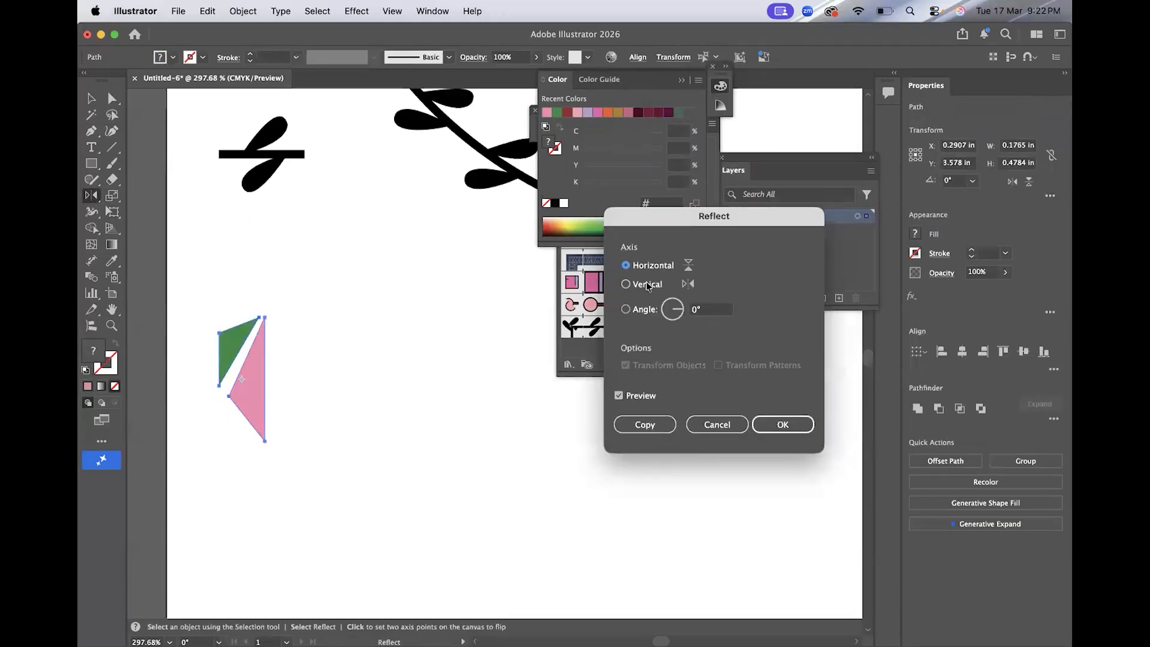
{"action": "left_click", "coordinate": [645, 423]}
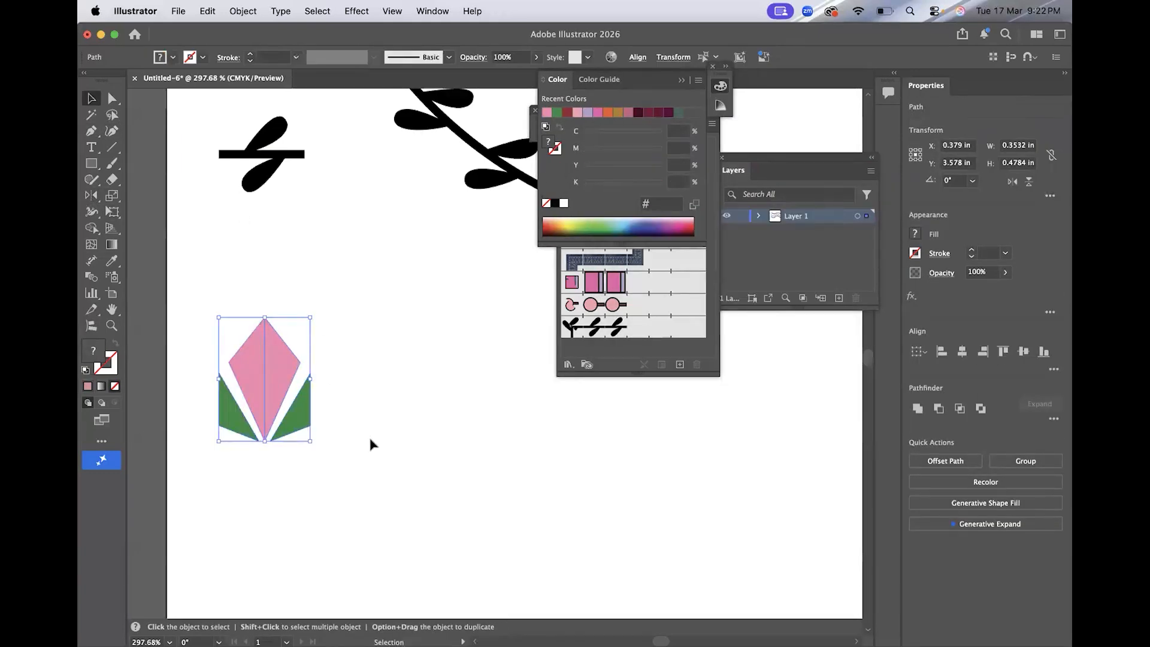
Turn the tulip motif into a new pattern brush with the default pattern brush options.
{"action": "left_click", "coordinate": [679, 364]}
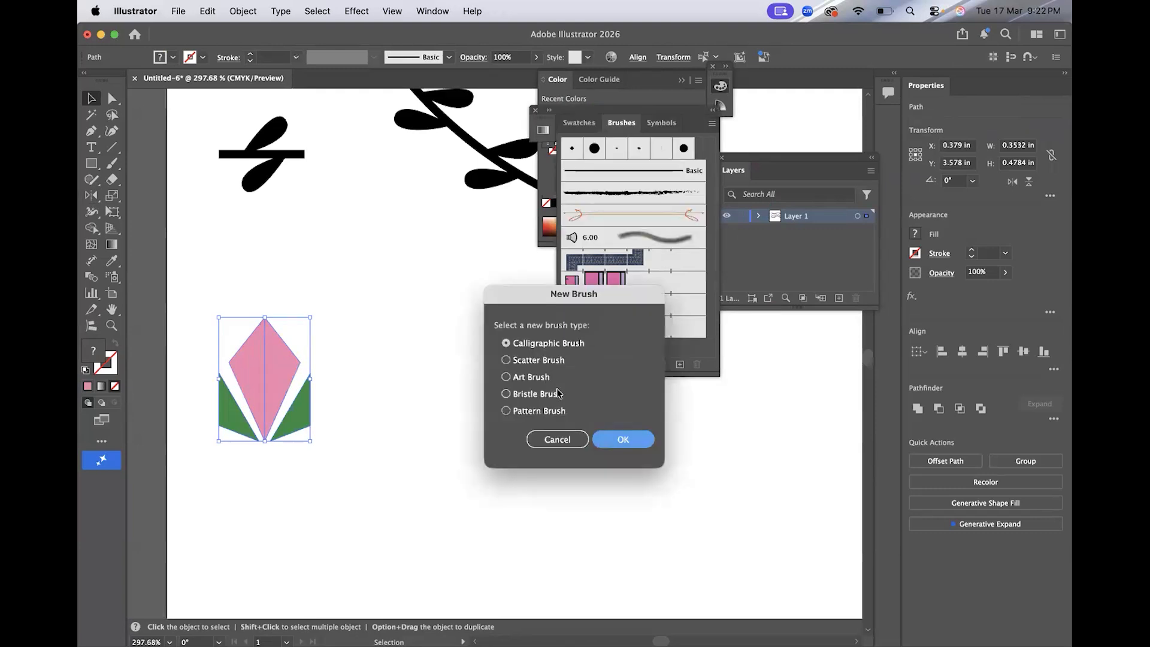
{"action": "left_click", "coordinate": [560, 411]}
{"action": "left_click", "coordinate": [602, 440]}
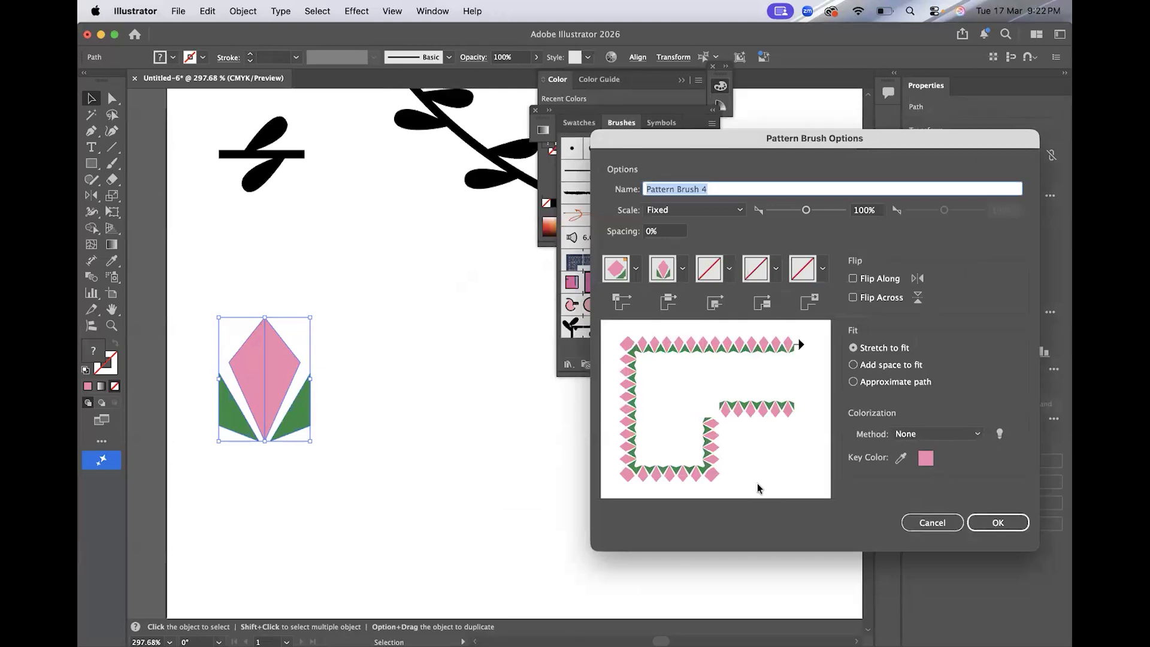
{"action": "left_click", "coordinate": [999, 522]}
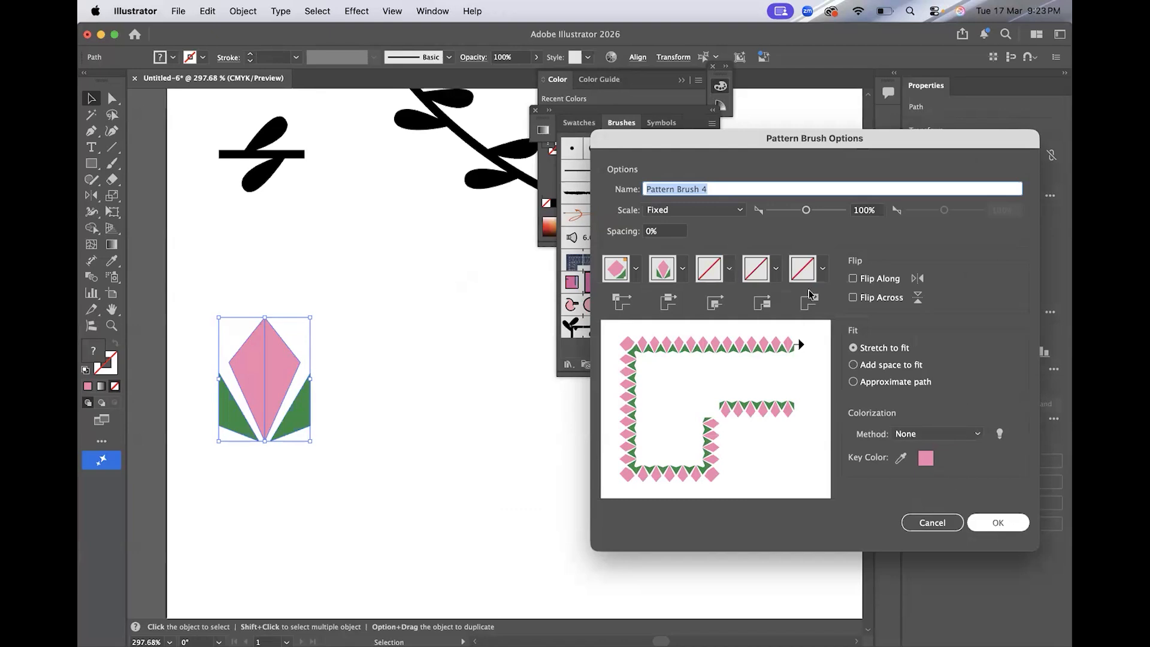
{"action": "left_click", "coordinate": [982, 521]}
{"action": "left_click", "coordinate": [703, 442]}
{"action": "scroll", "coordinate": [703, 441], "scroll_direction": "down", "scroll_amount": 5}
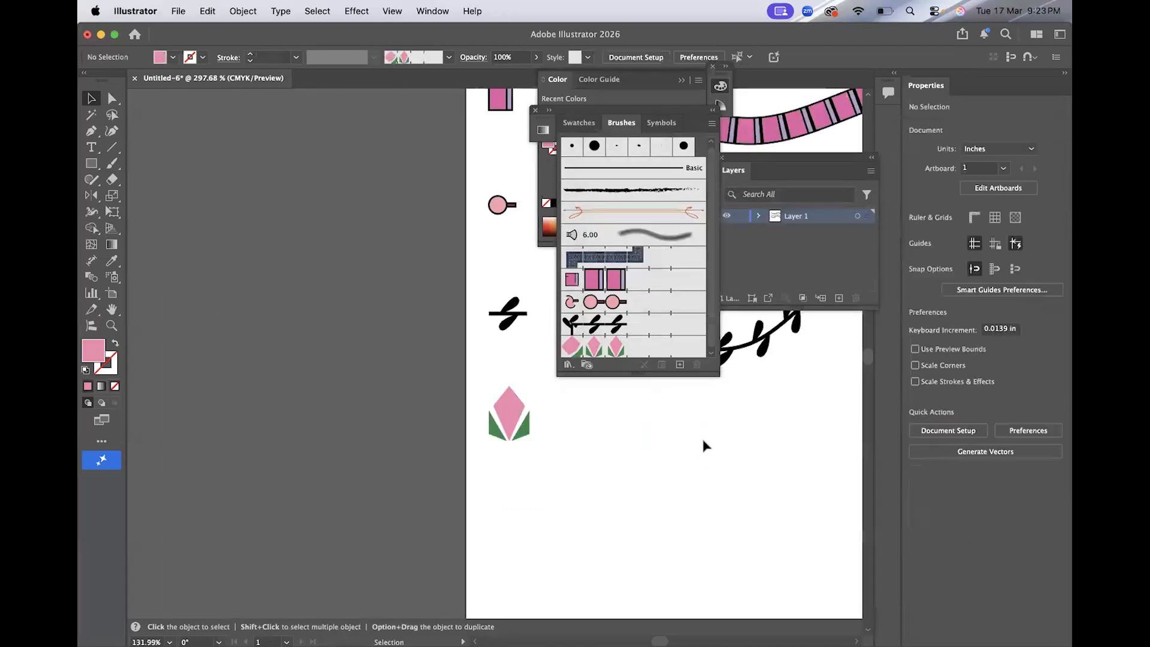
Paint a wavy stroke below the leaf stroke using the tulip pattern brush.
{"action": "scroll", "coordinate": [703, 441], "scroll_direction": "down", "scroll_amount": 5}
{"action": "scroll", "coordinate": [419, 321], "scroll_direction": "right", "scroll_amount": 4}
{"action": "mouse_move", "coordinate": [410, 328]}
{"action": "left_mouse_down"}
{"action": "mouse_move", "coordinate": [444, 369]}
{"action": "mouse_move", "coordinate": [403, 401]}
{"action": "left_mouse_up"}
{"action": "left_click", "coordinate": [593, 346]}
{"action": "left_click", "coordinate": [612, 457]}
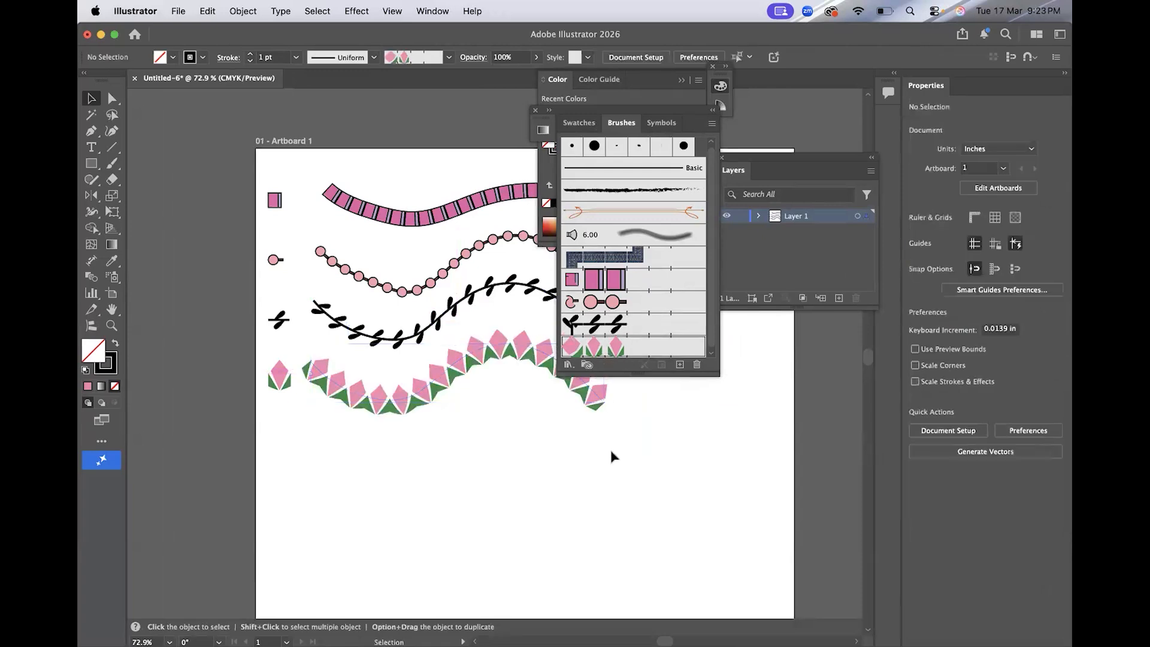
Edit the tulip brush options with preview on, setting the scale to 48% and the spacing to 30%.
{"action": "double_click", "coordinate": [632, 347]}
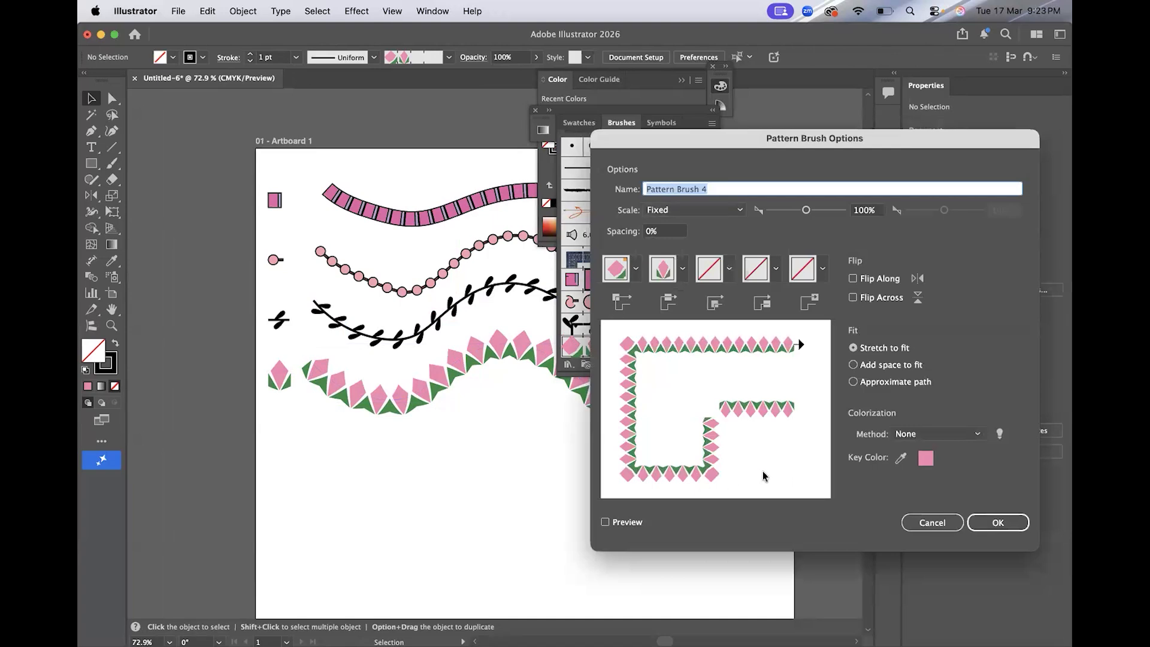
{"action": "left_click", "coordinate": [605, 522]}
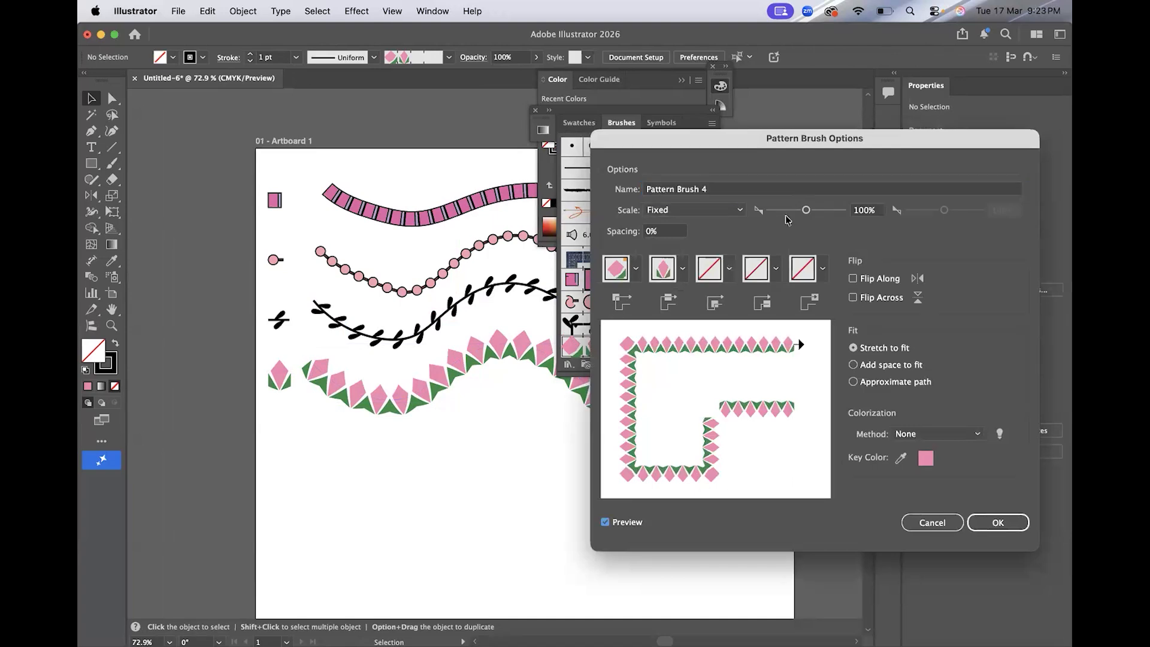
{"action": "left_click_drag", "start_coordinate": [810, 214], "coordinate": [787, 212]}
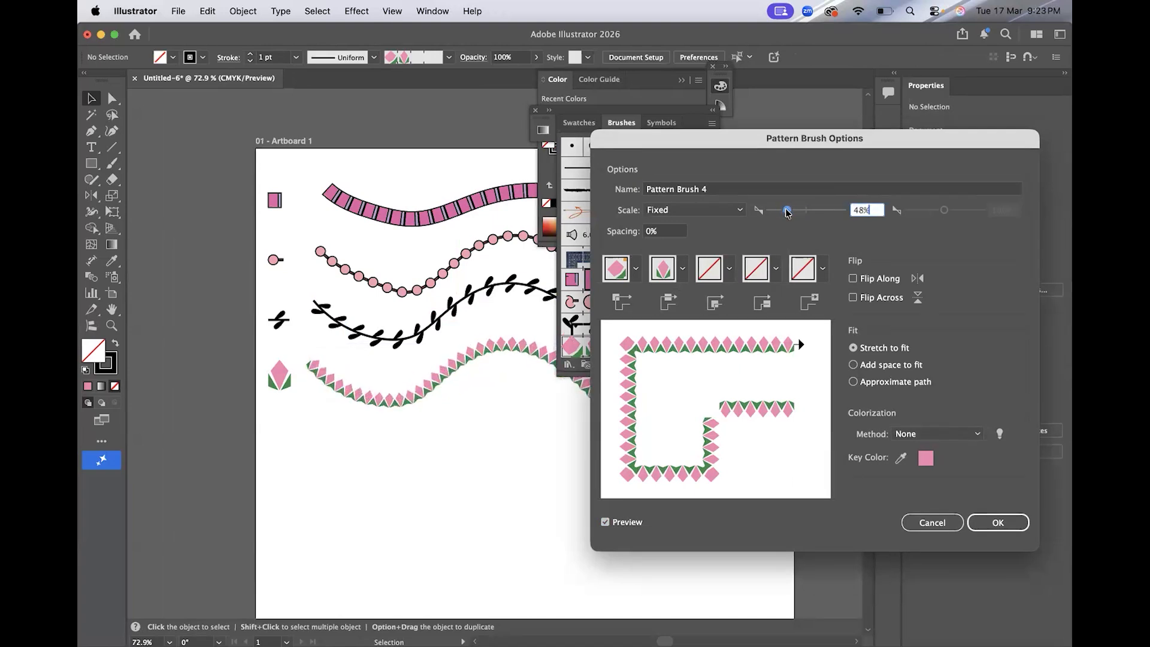
{"action": "left_click", "coordinate": [674, 230]}
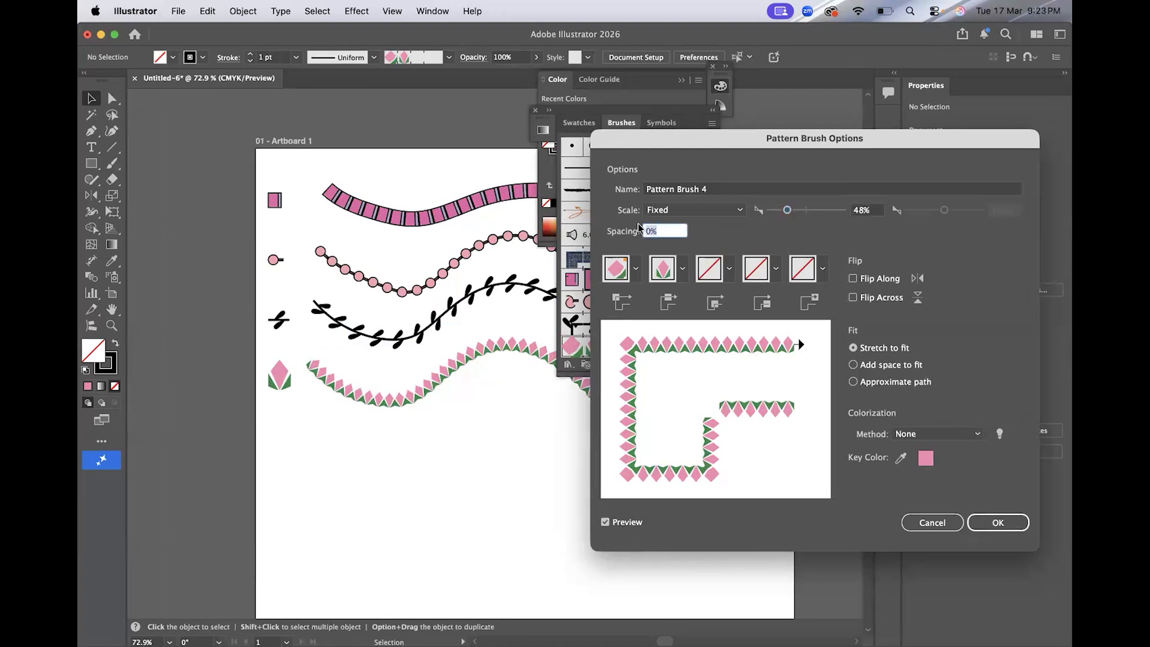
{"action": "type", "text": "20"}
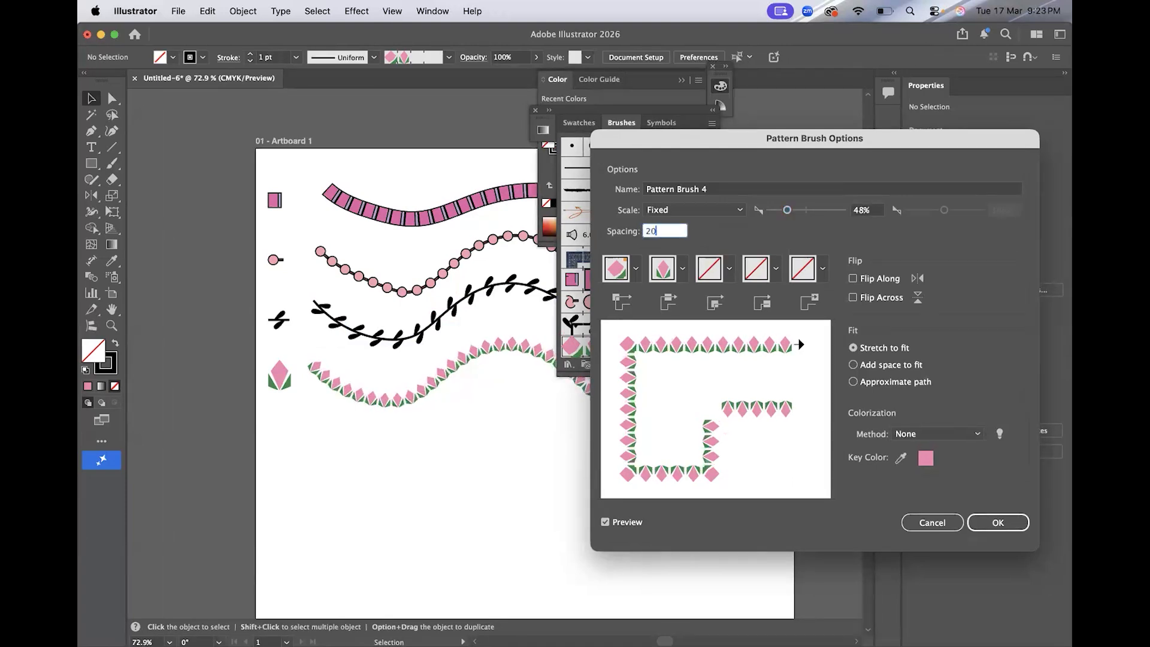
{"action": "key", "text": "BackSpace"}
{"action": "key", "text": "BackSpace"}
{"action": "type", "text": "3"}
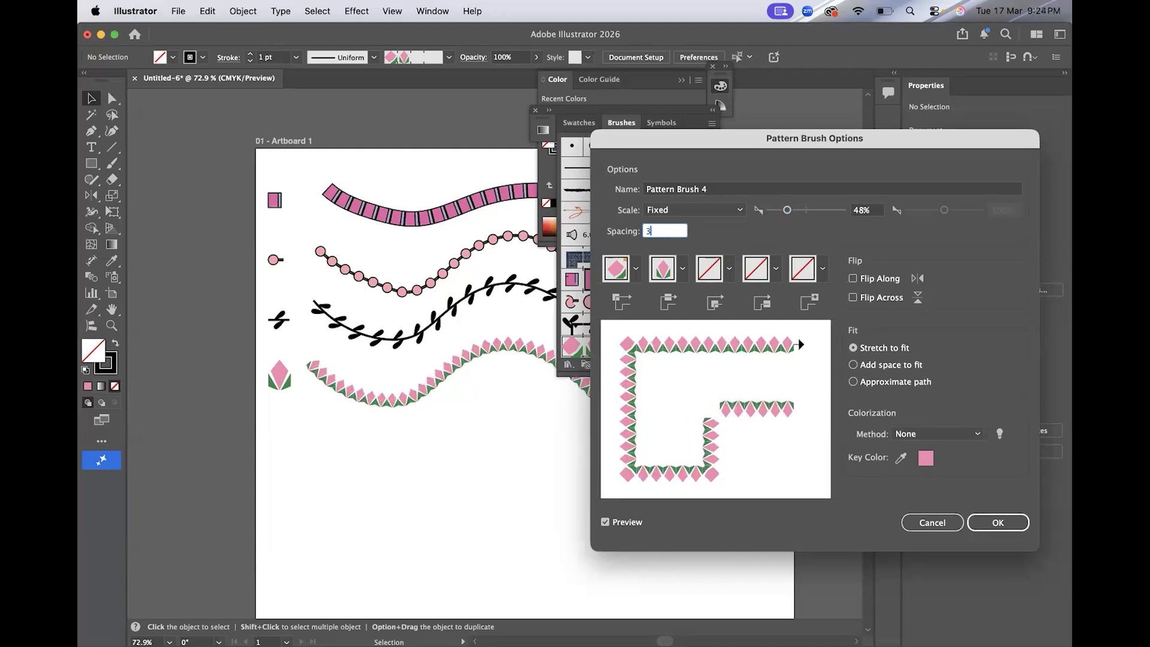
{"action": "type", "text": "0"}
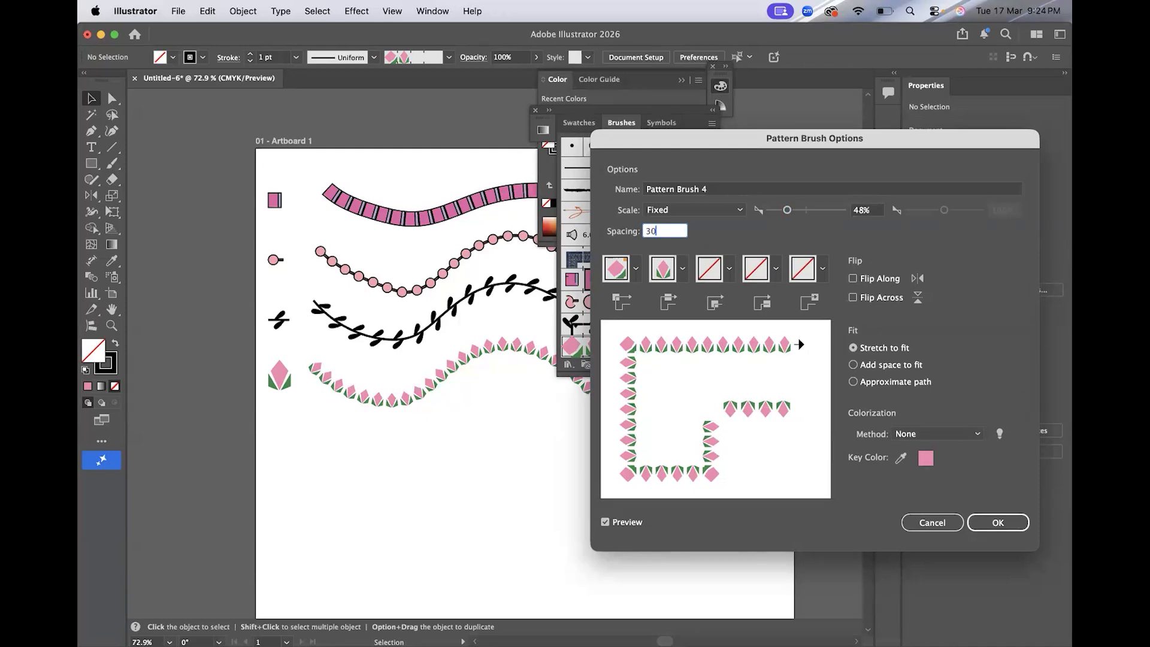
Set the tulip brush's outer corner tile to Auto-Centered and apply the brush options.
{"action": "left_click", "coordinate": [890, 302]}
{"action": "left_click", "coordinate": [884, 282]}
{"action": "left_click", "coordinate": [884, 282]}
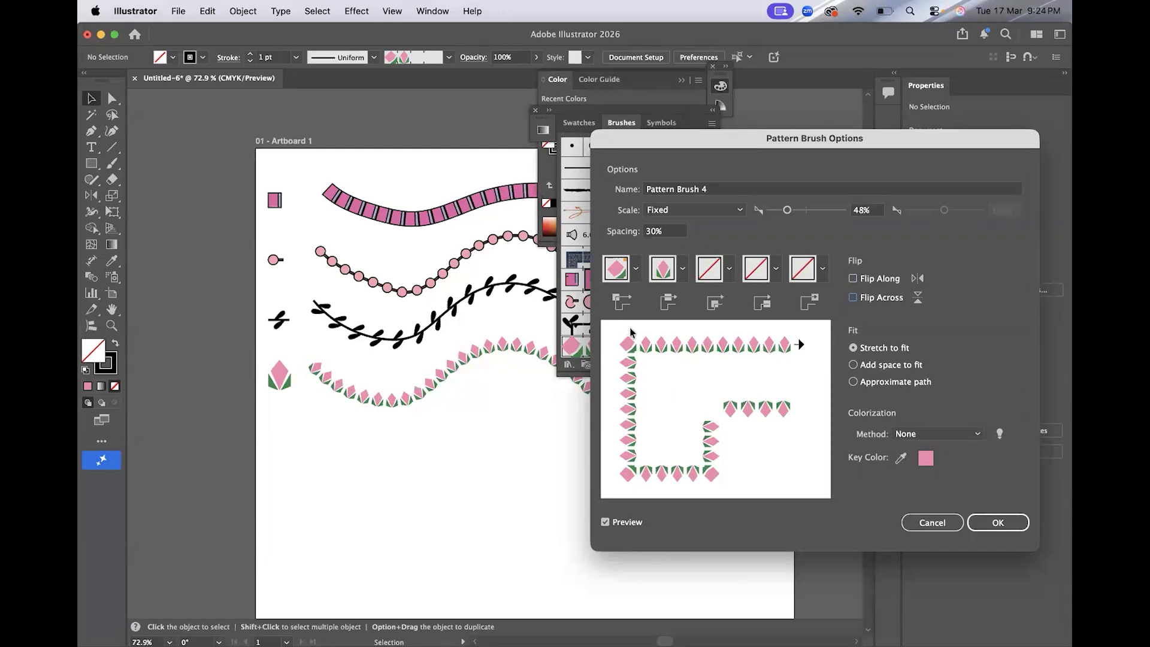
{"action": "left_click", "coordinate": [635, 269]}
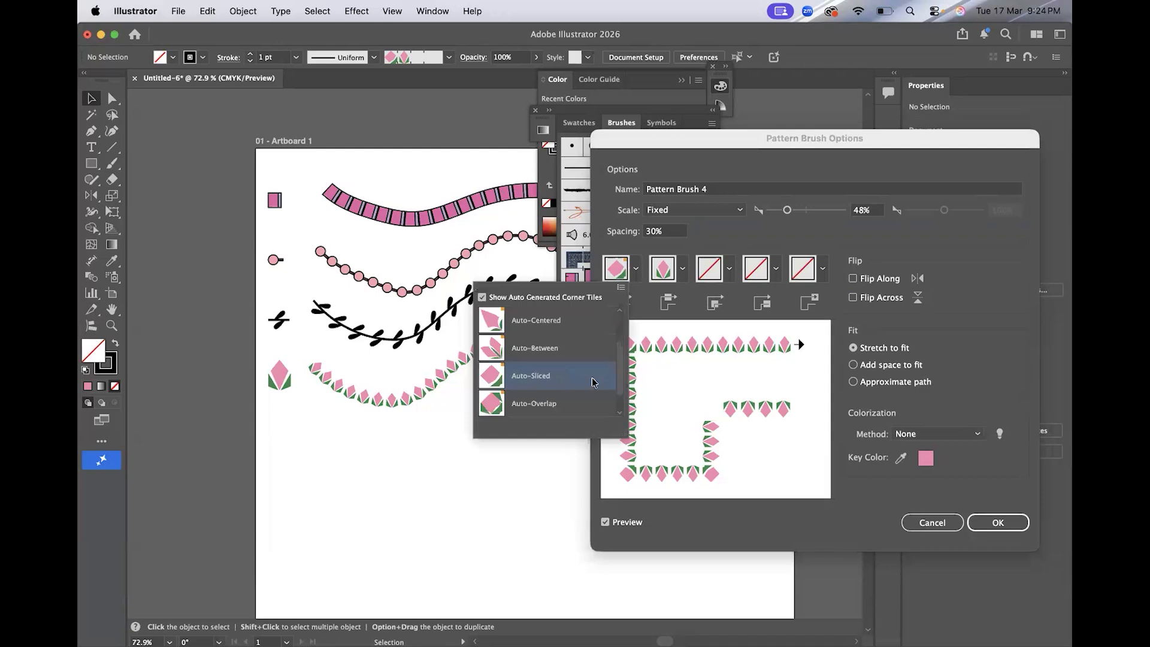
{"action": "left_click", "coordinate": [581, 324]}
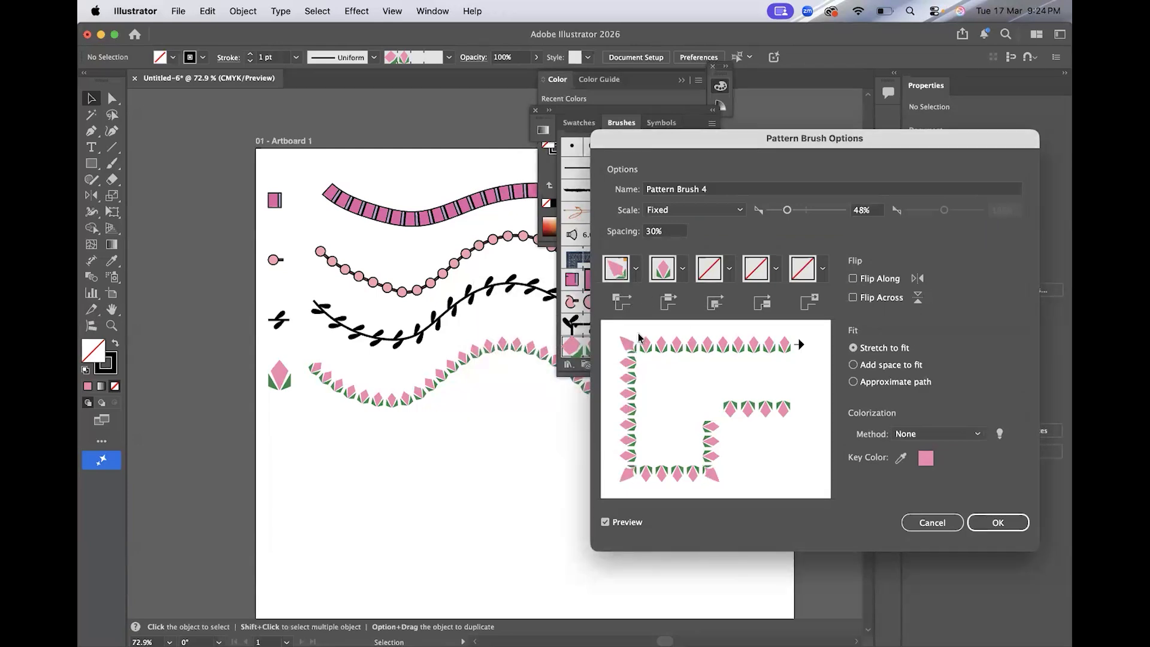
{"action": "left_click", "coordinate": [998, 524]}
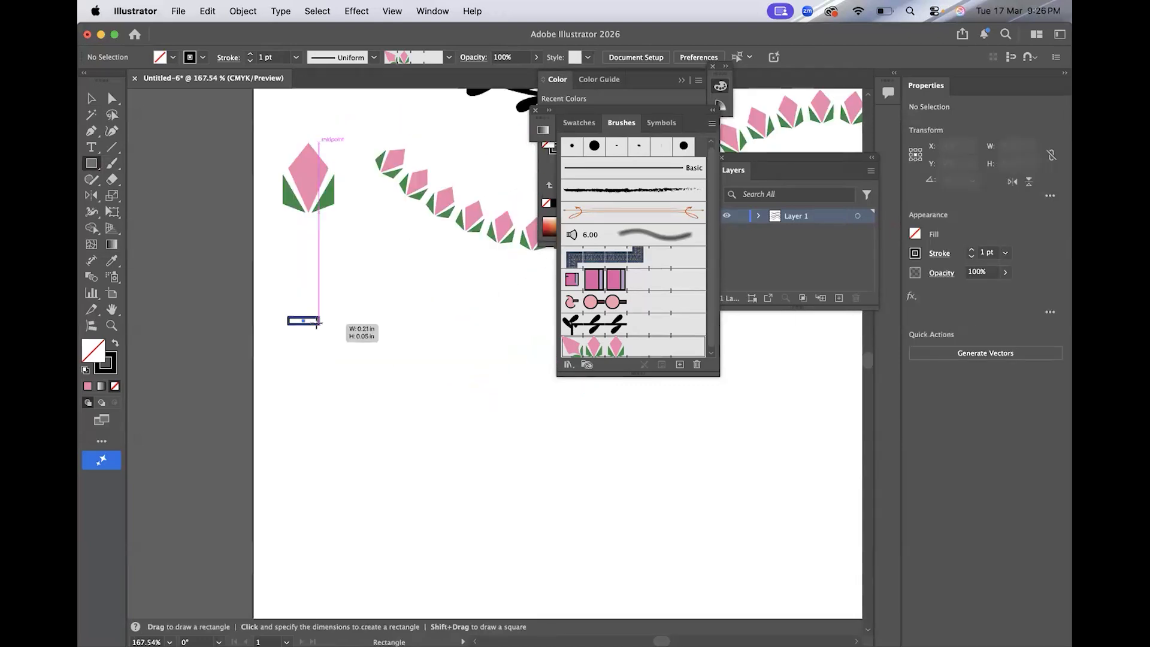
Draw a thin black-filled rectangle about 0.21 in by 0.03 in below the tulip motif.
{"action": "left_click_drag", "start_coordinate": [319, 321], "coordinate": [318, 321]}
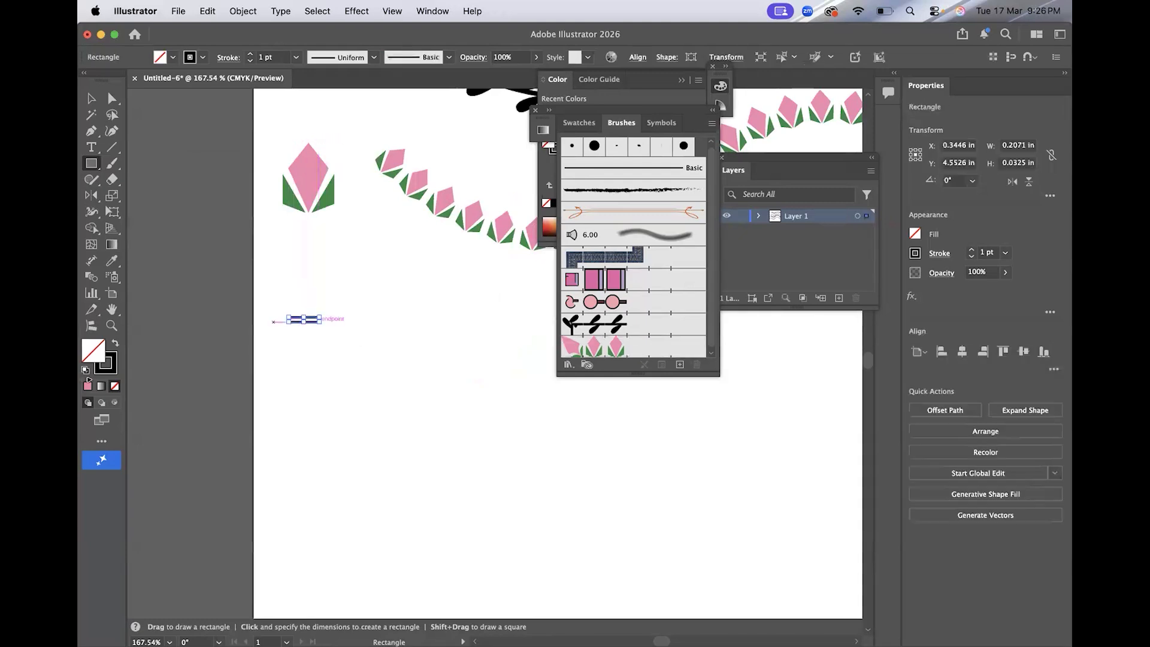
{"action": "key", "text": "shift+x"}
{"action": "key", "text": "v"}
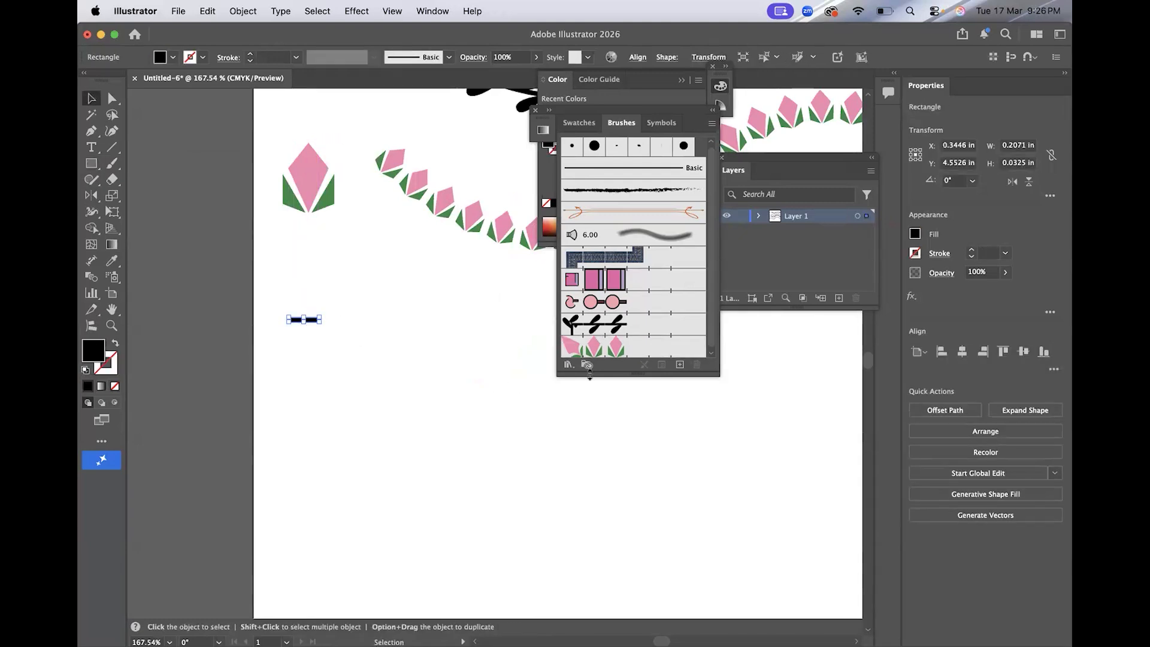
Turn the thin rectangle into a new pattern brush with spacing set to 100%.
{"action": "left_click", "coordinate": [680, 364]}
{"action": "left_click", "coordinate": [623, 439]}
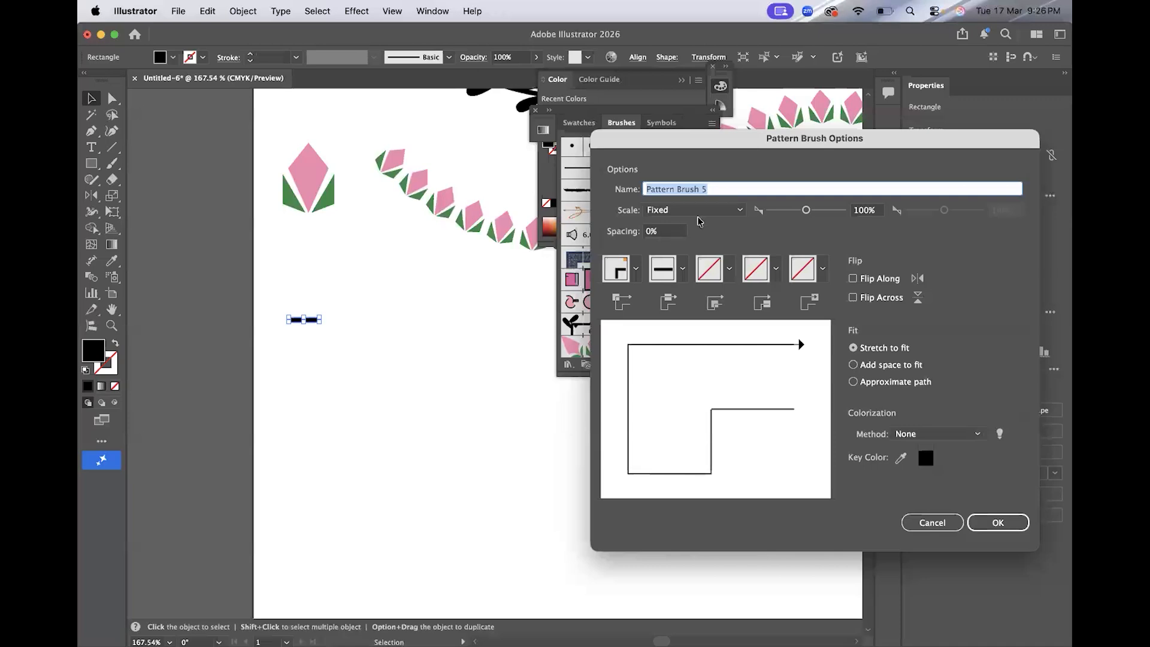
{"action": "left_click", "coordinate": [671, 232]}
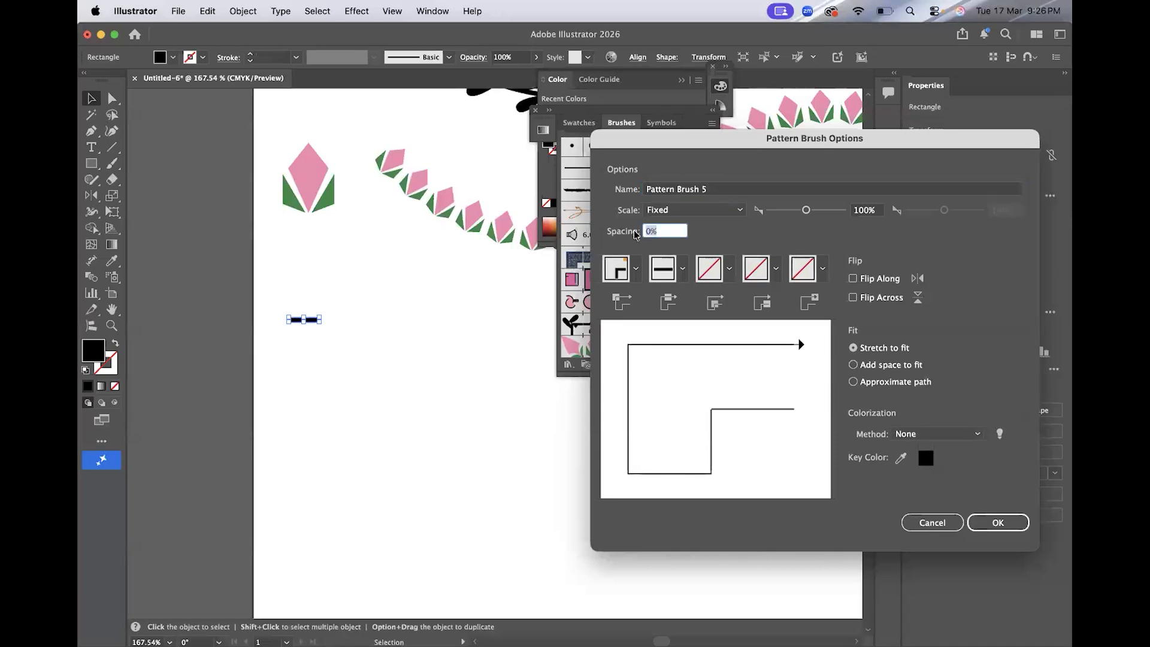
{"action": "type", "text": "100"}
{"action": "left_click", "coordinate": [998, 522]}
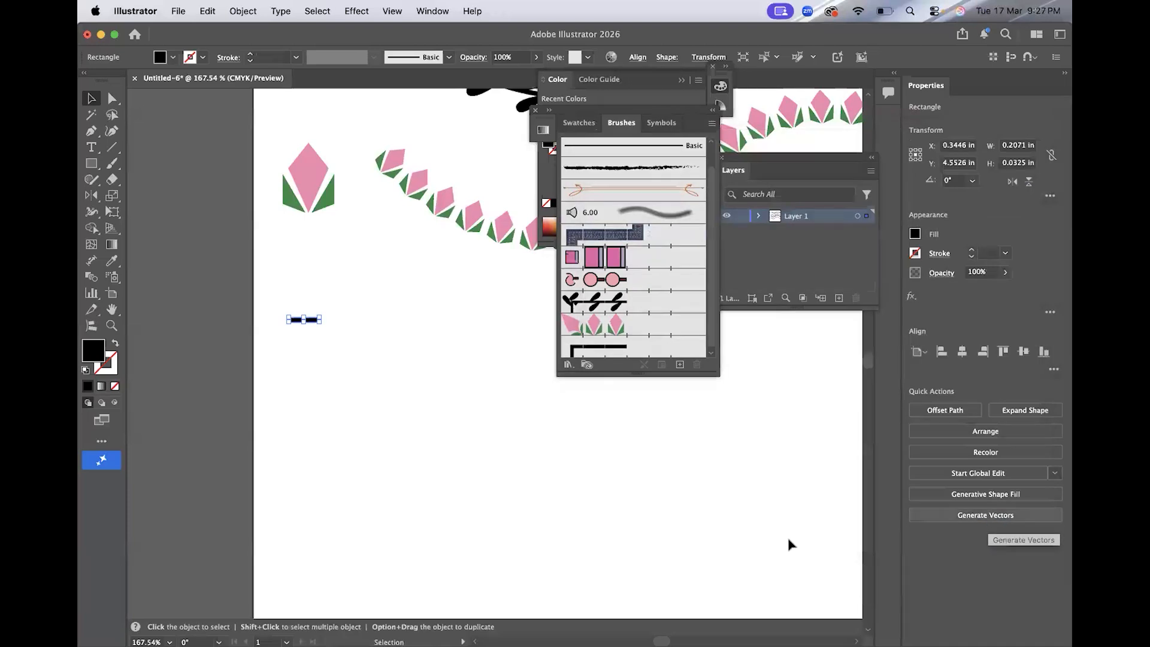
{"action": "left_click", "coordinate": [746, 516]}
{"action": "key", "text": "super+0"}
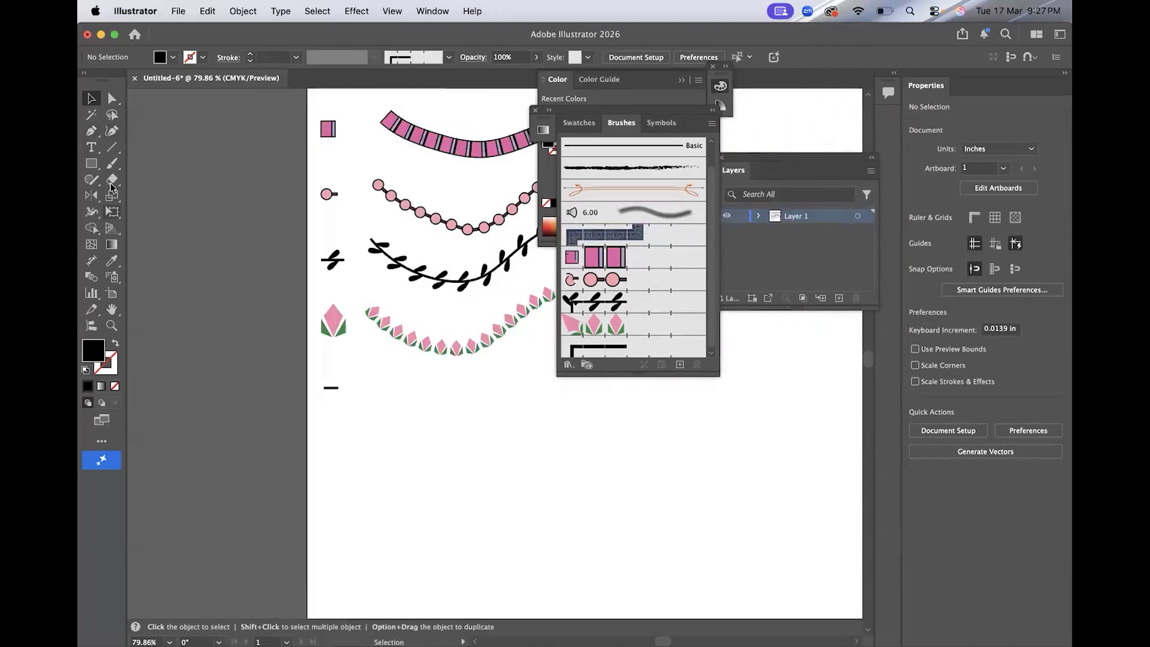
Paint a wavy stroke with the new dash pattern brush beside the thin rectangle motif.
{"action": "left_click", "coordinate": [112, 163]}
{"action": "left_click", "coordinate": [664, 351]}
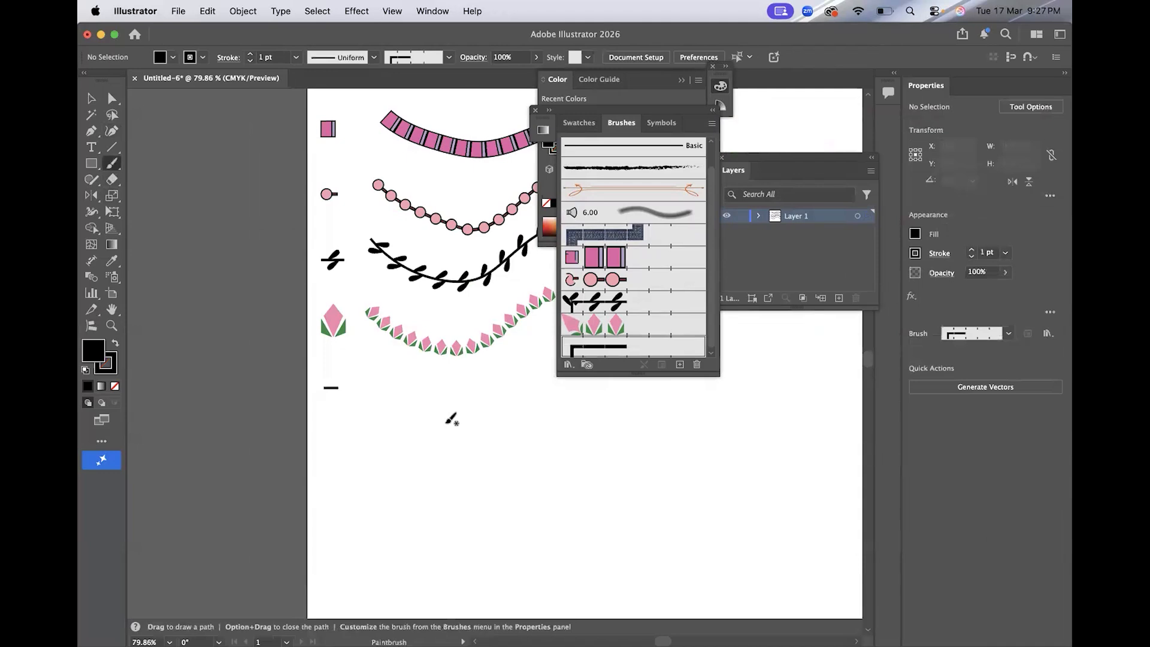
{"action": "scroll", "coordinate": [371, 383], "scroll_direction": "right", "scroll_amount": 3}
{"action": "scroll", "coordinate": [371, 383], "scroll_direction": "down", "scroll_amount": 1}
{"action": "left_click_drag", "start_coordinate": [301, 363], "coordinate": [542, 357]}
{"action": "key", "text": "v"}
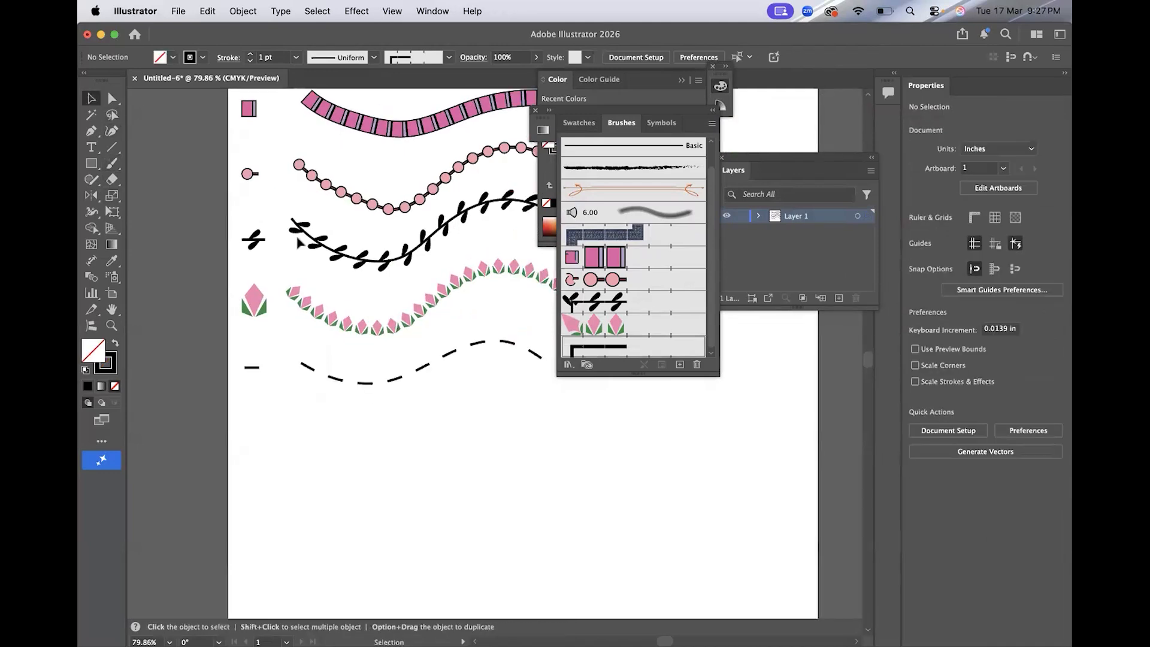
Reduce the dash brush's scale slightly in its pattern brush options and apply the change.
{"action": "double_click", "coordinate": [602, 346]}
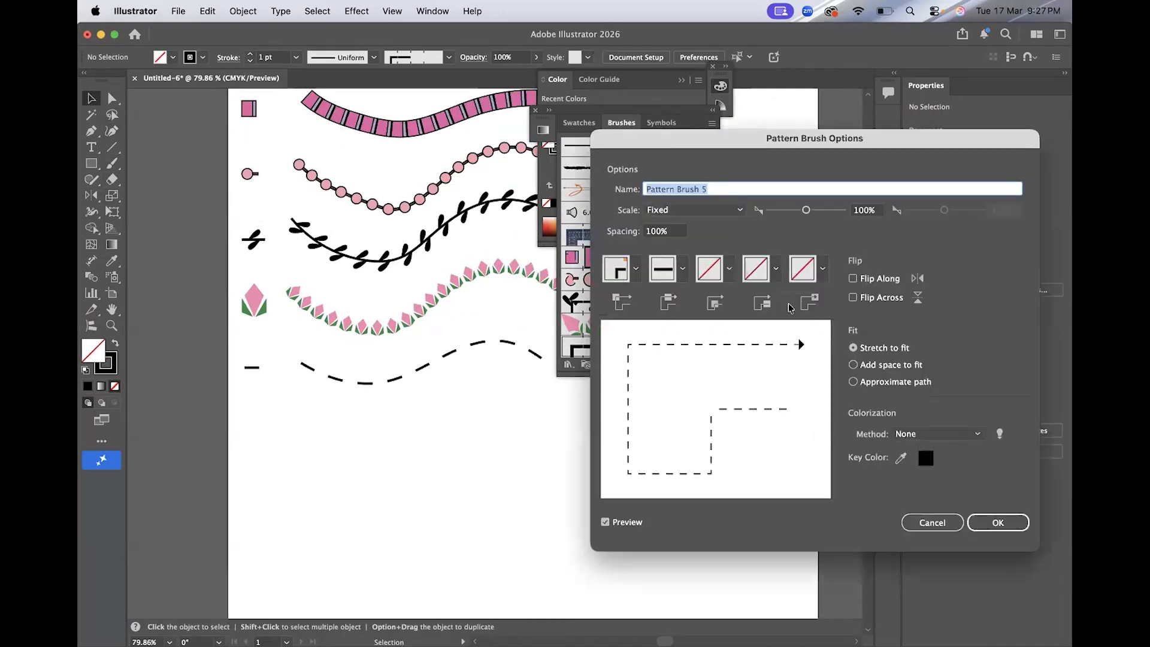
{"action": "left_click_drag", "start_coordinate": [808, 211], "coordinate": [796, 211]}
{"action": "left_click", "coordinate": [1007, 528]}
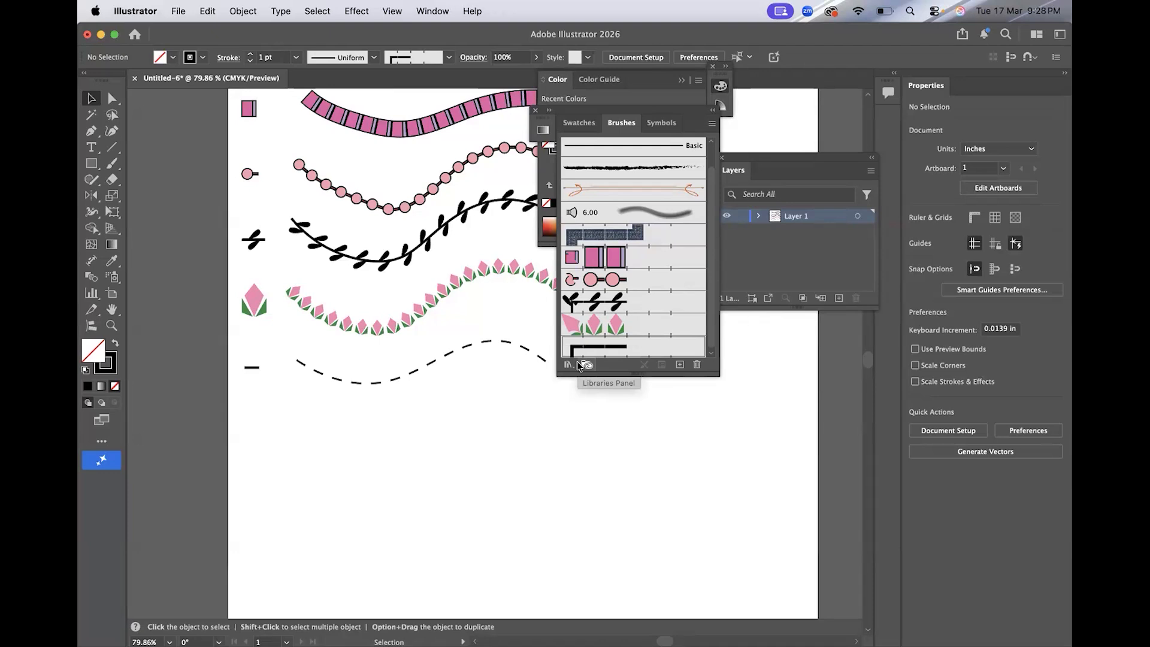
Draw a small L-shaped corner path with the Pen tool below the dash motif and select it.
{"action": "left_click", "coordinate": [91, 130]}
{"action": "scroll", "coordinate": [228, 349], "scroll_direction": "down", "scroll_amount": 2}
{"action": "scroll", "coordinate": [228, 348], "scroll_direction": "up", "scroll_amount": 3}
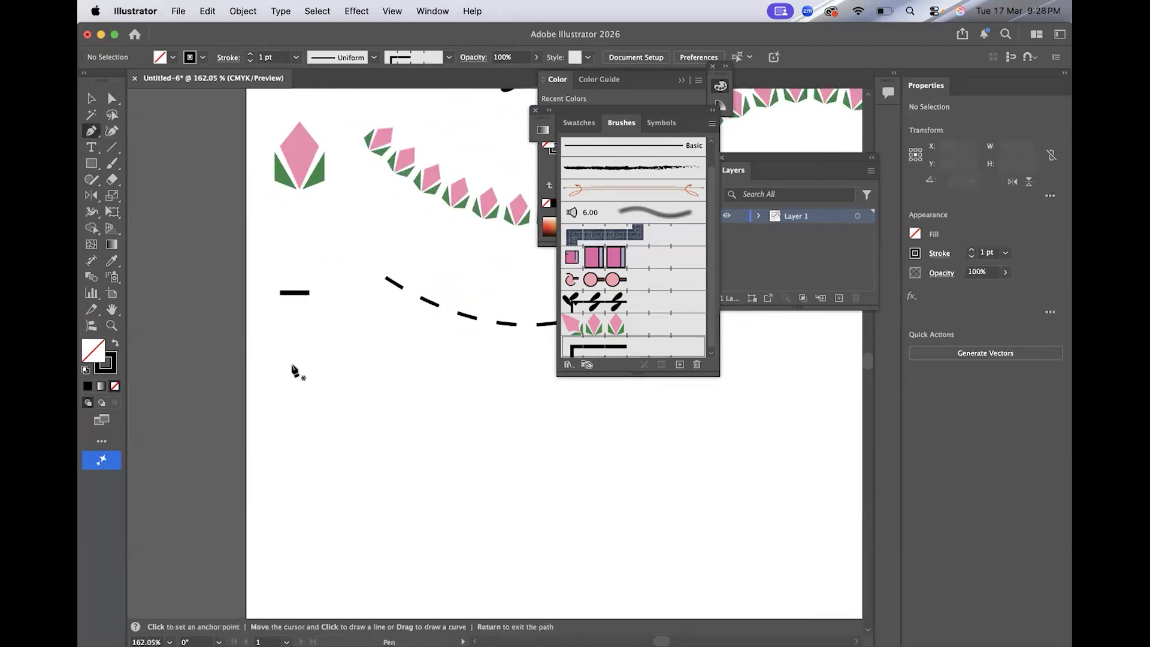
{"action": "left_click", "coordinate": [280, 360]}
{"action": "left_click", "coordinate": [279, 394]}
{"action": "left_click", "coordinate": [314, 394]}
{"action": "key", "text": "Return"}
{"action": "key", "text": "v"}
{"action": "left_click", "coordinate": [281, 386]}
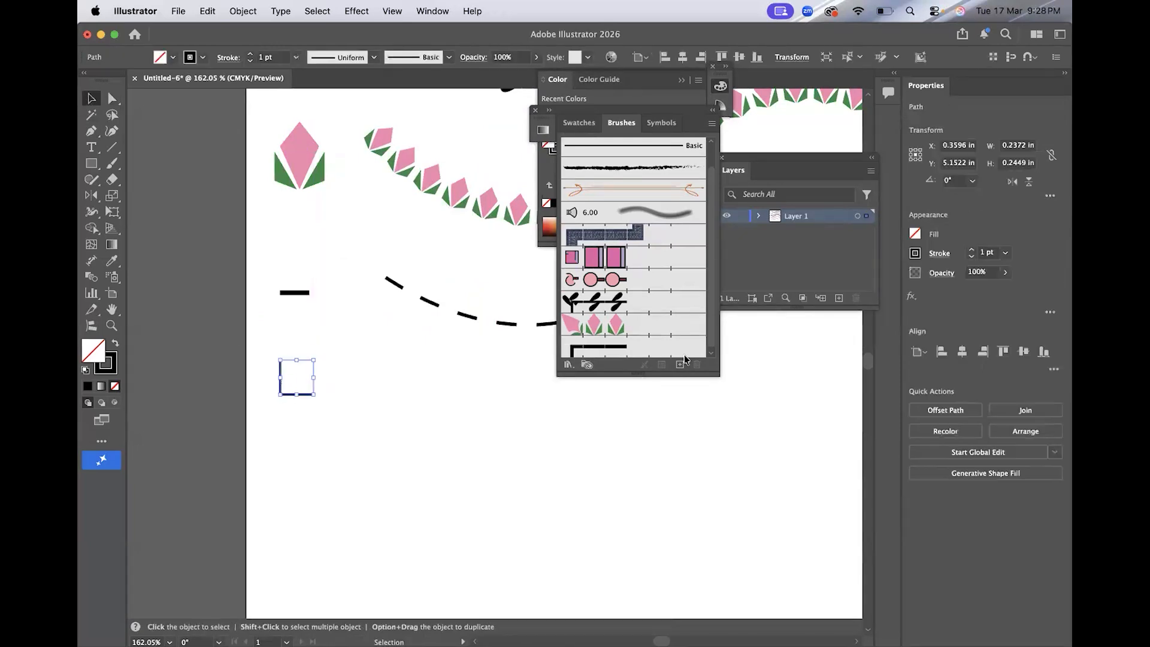
Turn the L-shaped path into a new pattern brush.
{"action": "left_click", "coordinate": [680, 364]}
{"action": "left_click", "coordinate": [533, 411]}
{"action": "left_click", "coordinate": [622, 441]}
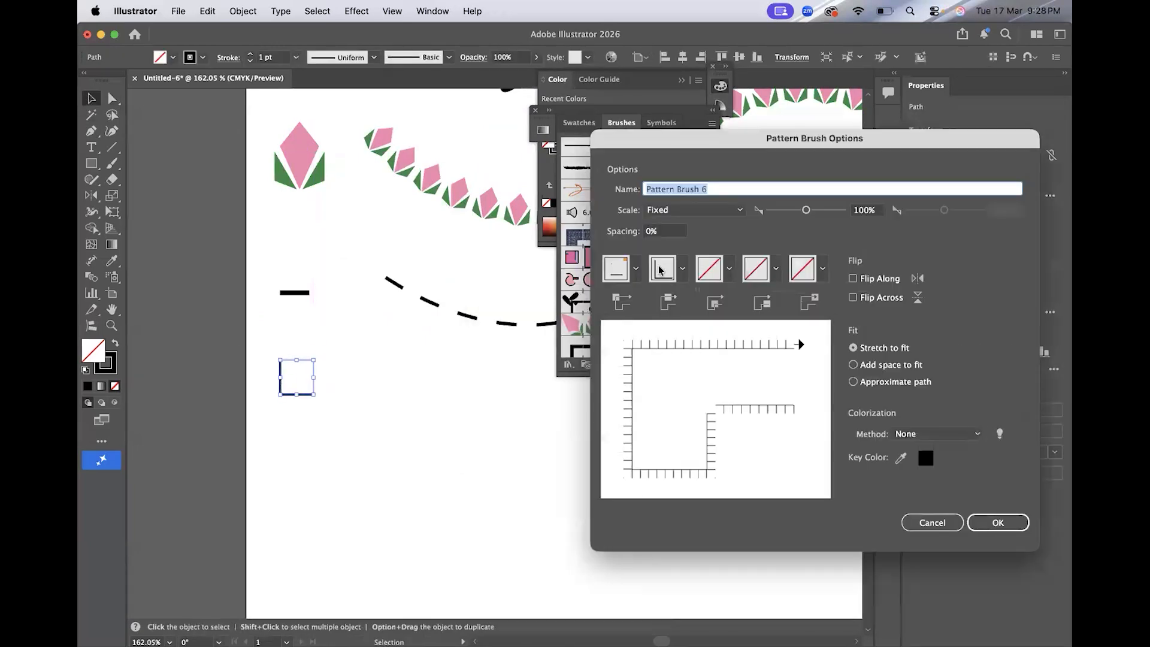
{"action": "left_click", "coordinate": [976, 523]}
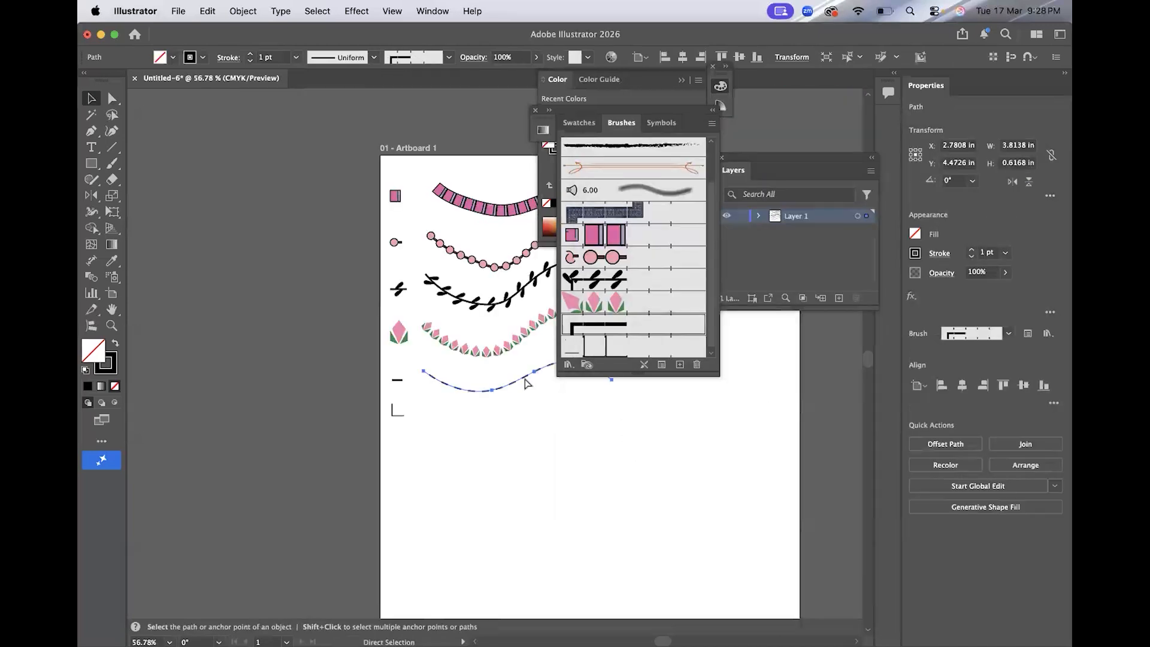
Duplicate the dashed stroke below itself and apply the L-shaped brush to the copy.
{"action": "left_click_drag", "start_coordinate": [519, 345], "coordinate": [533, 398]}
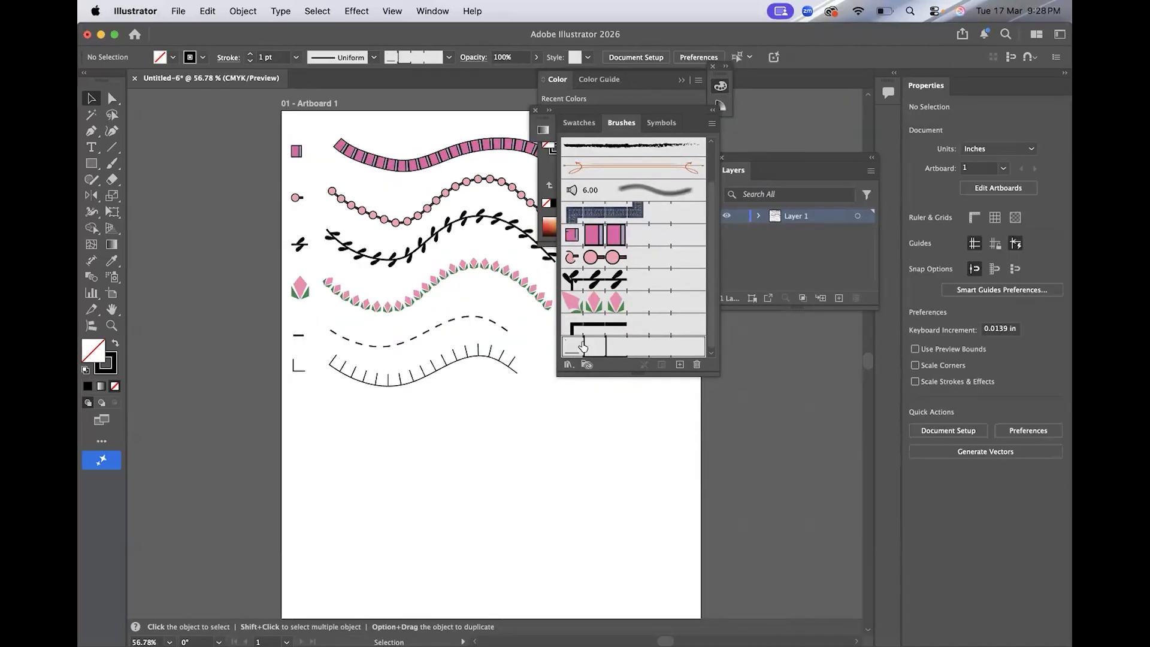
{"action": "double_click", "coordinate": [582, 346]}
{"action": "left_click", "coordinate": [932, 525]}
Draw a small V-shaped path with the Pen tool and turn it into a new pattern brush.
{"action": "left_click", "coordinate": [94, 133]}
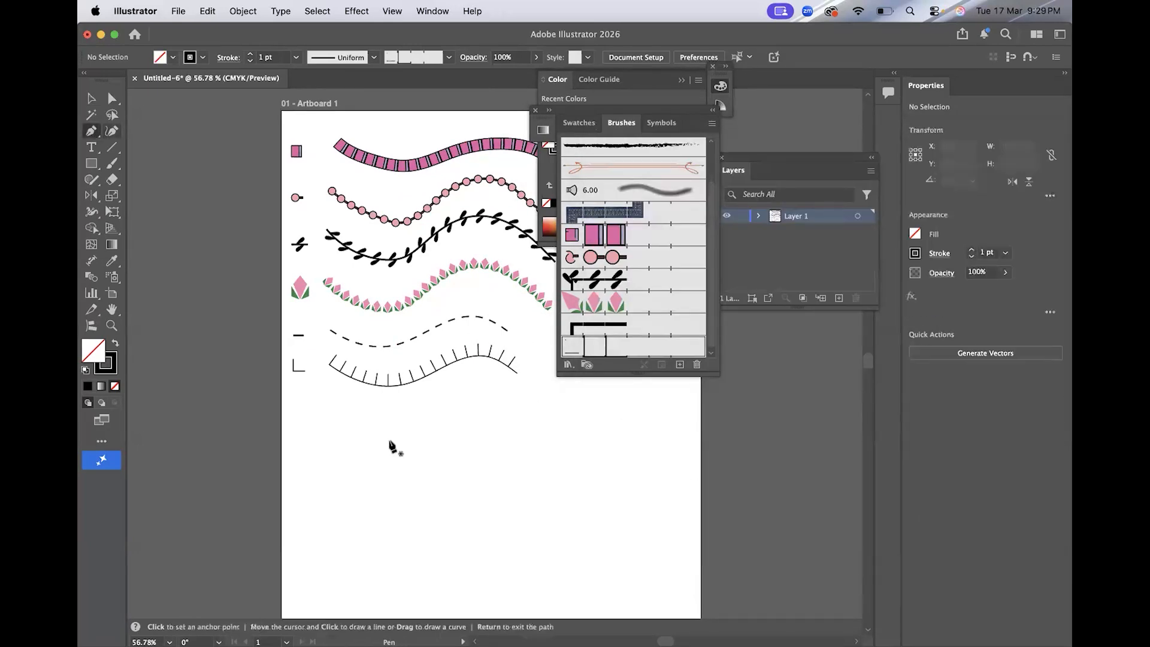
{"action": "scroll", "coordinate": [385, 437], "scroll_direction": "up", "scroll_amount": 5}
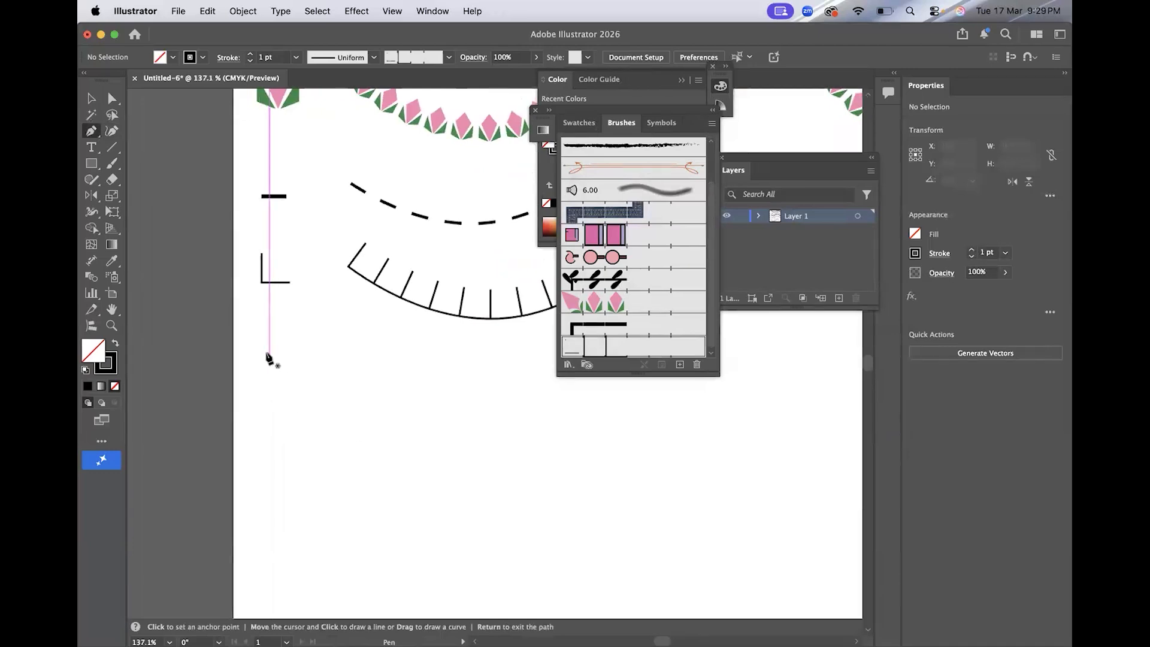
{"action": "left_click_drag", "start_coordinate": [261, 350], "coordinate": [273, 379]}
{"action": "left_click", "coordinate": [679, 364]}
{"action": "left_click", "coordinate": [623, 439]}
{"action": "left_click", "coordinate": [990, 521]}
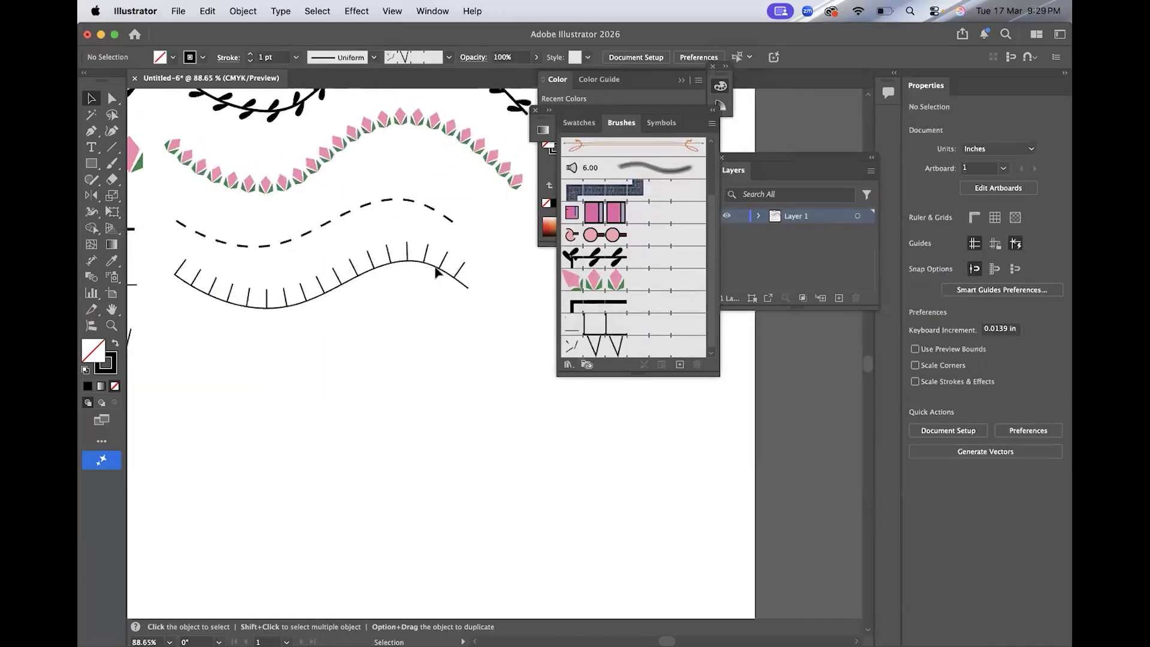
Draw a curved path below the tick stroke with the Pen tool to paint a zigzag with the V brush.
{"action": "scroll", "coordinate": [535, 343], "scroll_direction": "down", "scroll_amount": 3}
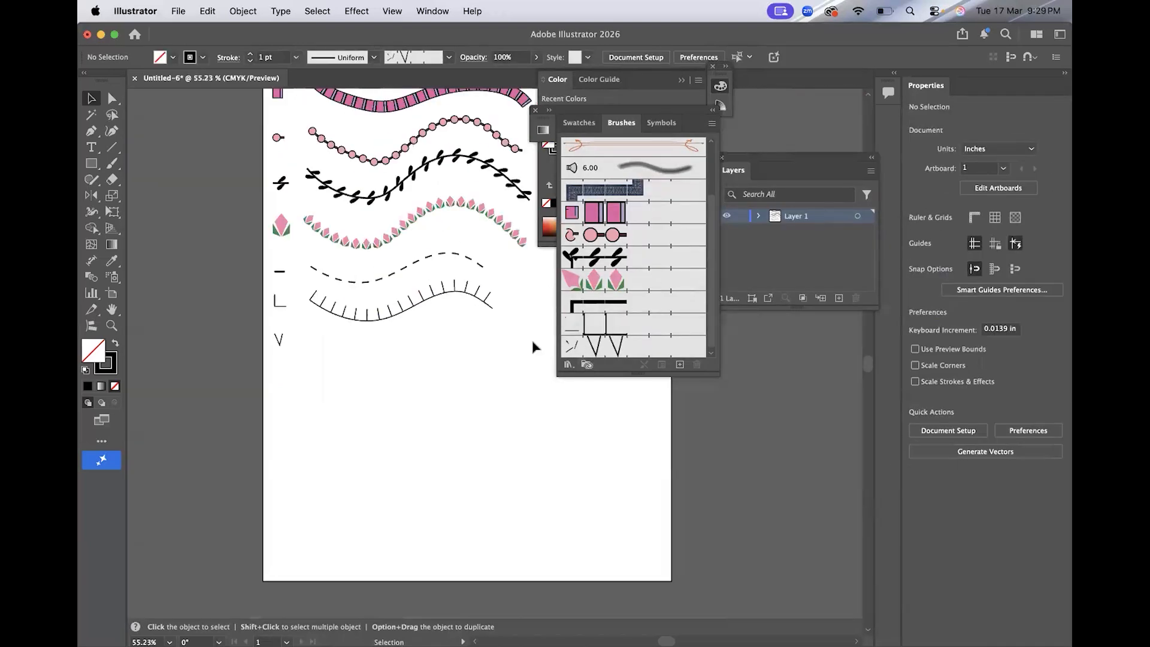
{"action": "left_click", "coordinate": [91, 131]}
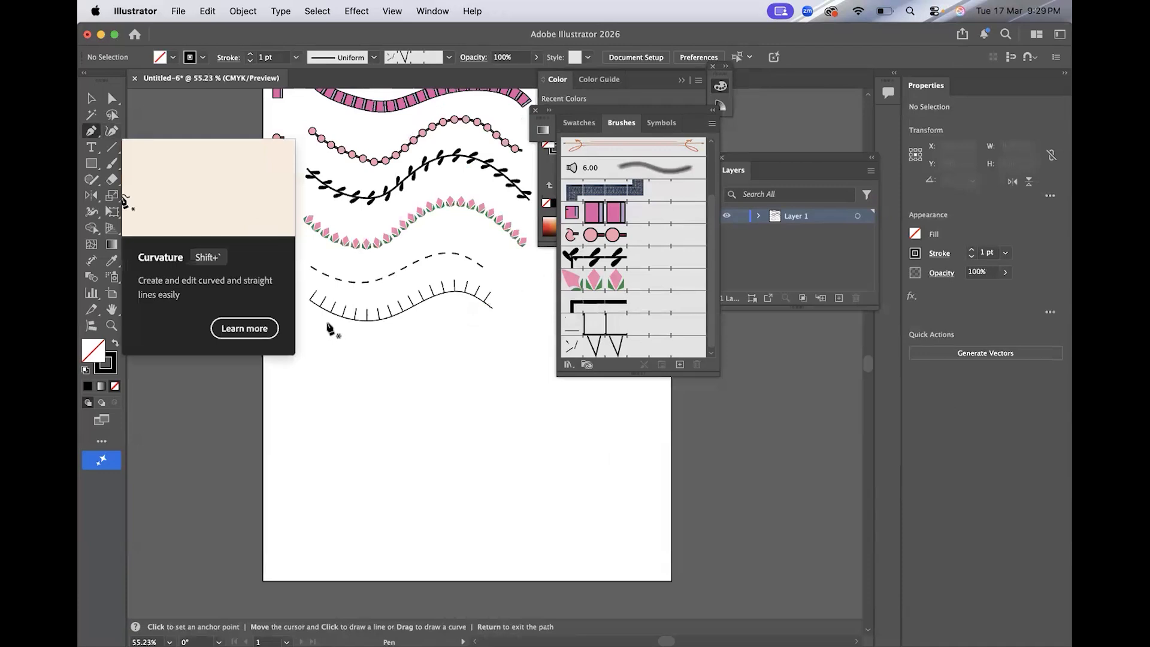
{"action": "left_click", "coordinate": [305, 345]}
{"action": "left_click_drag", "start_coordinate": [418, 350], "coordinate": [473, 339]}
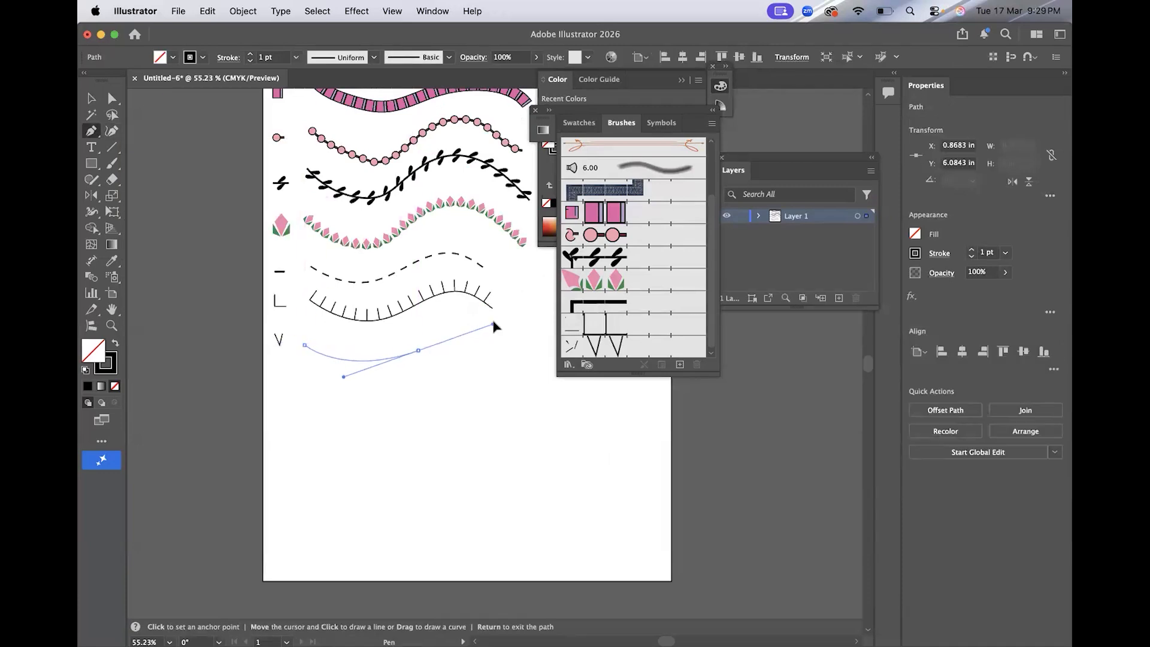
{"action": "key", "text": "Return"}
{"action": "key", "text": "v"}
{"action": "left_click", "coordinate": [91, 132]}
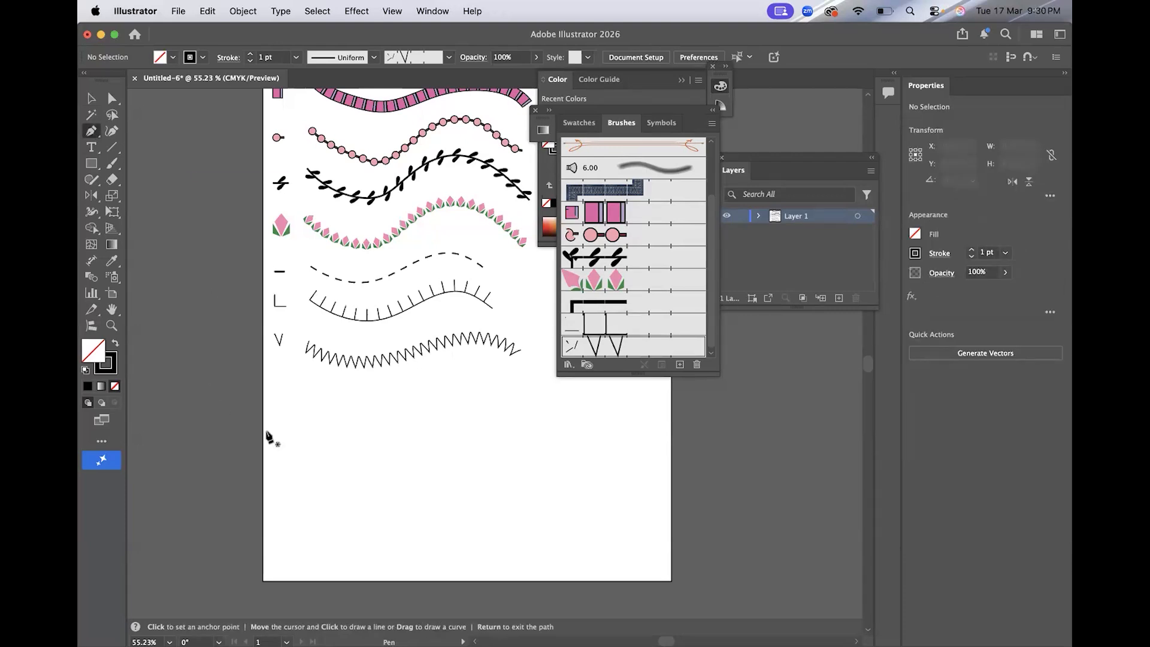
Draw a small arc motif and use it as a brush for a scalloped stroke below the zigzag.
{"action": "scroll", "coordinate": [267, 436], "scroll_direction": "up", "scroll_amount": 4}
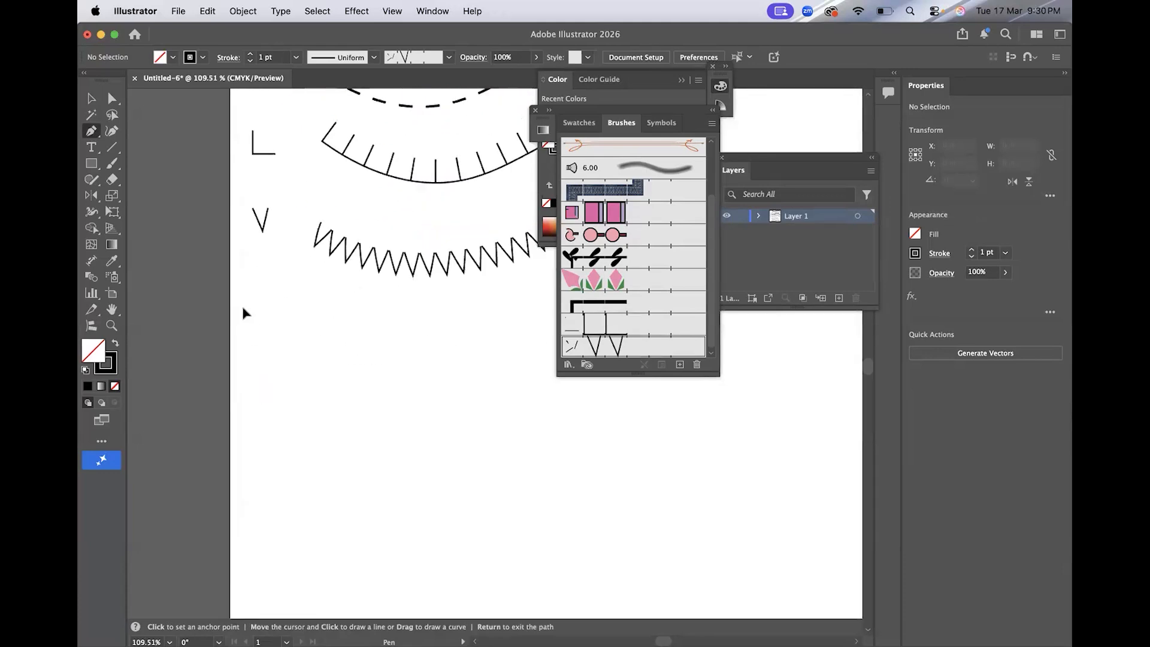
{"action": "left_click", "coordinate": [243, 307]}
{"action": "left_click", "coordinate": [276, 307]}
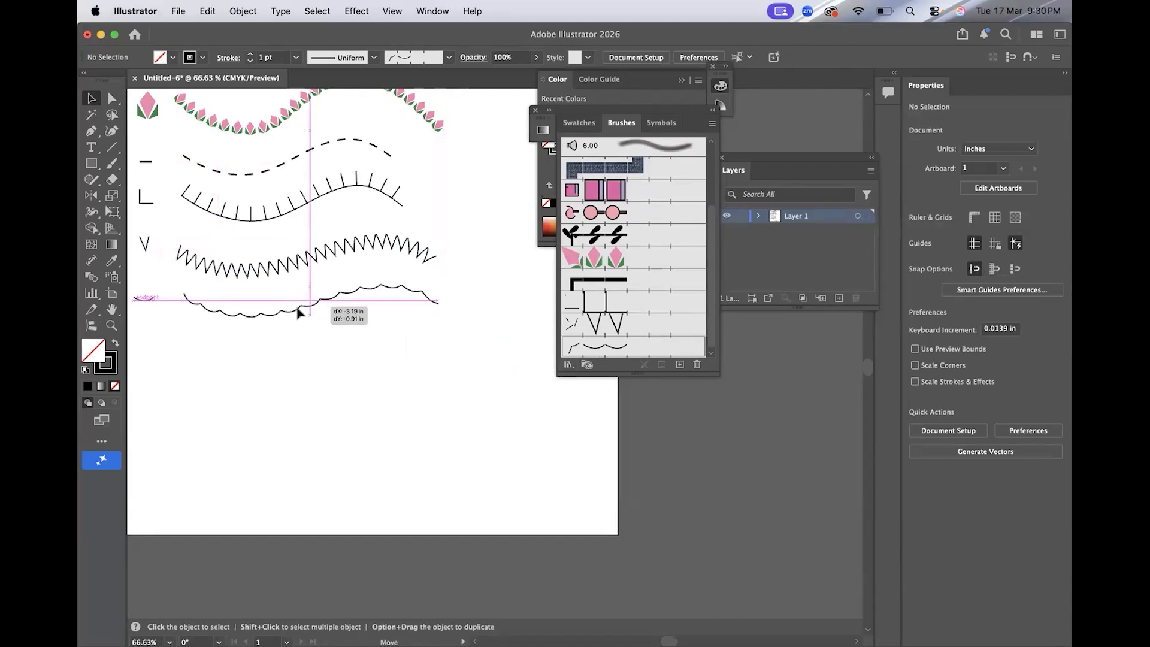
{"action": "left_click", "coordinate": [326, 301]}
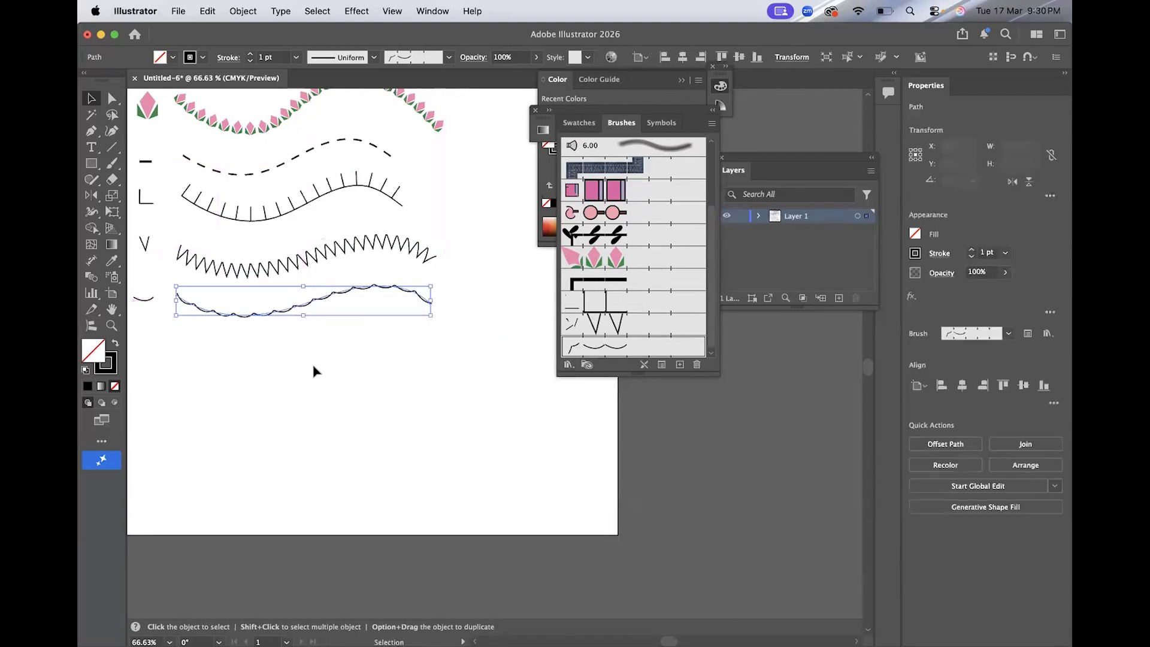
{"action": "left_click", "coordinate": [313, 371]}
Give the thin rectangle motif a fill of #c4315b with no stroke.
{"action": "scroll", "coordinate": [313, 371], "scroll_direction": "up", "scroll_amount": 10}
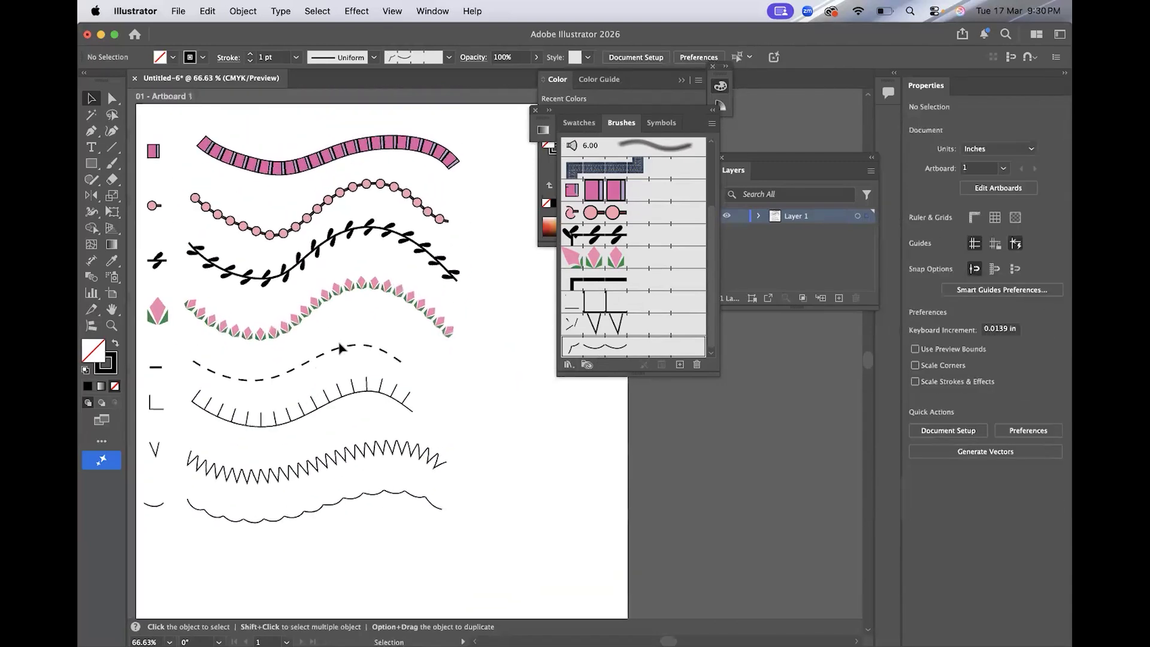
{"action": "scroll", "coordinate": [435, 456], "scroll_direction": "down", "scroll_amount": 3}
{"action": "scroll", "coordinate": [436, 456], "scroll_direction": "left", "scroll_amount": 3}
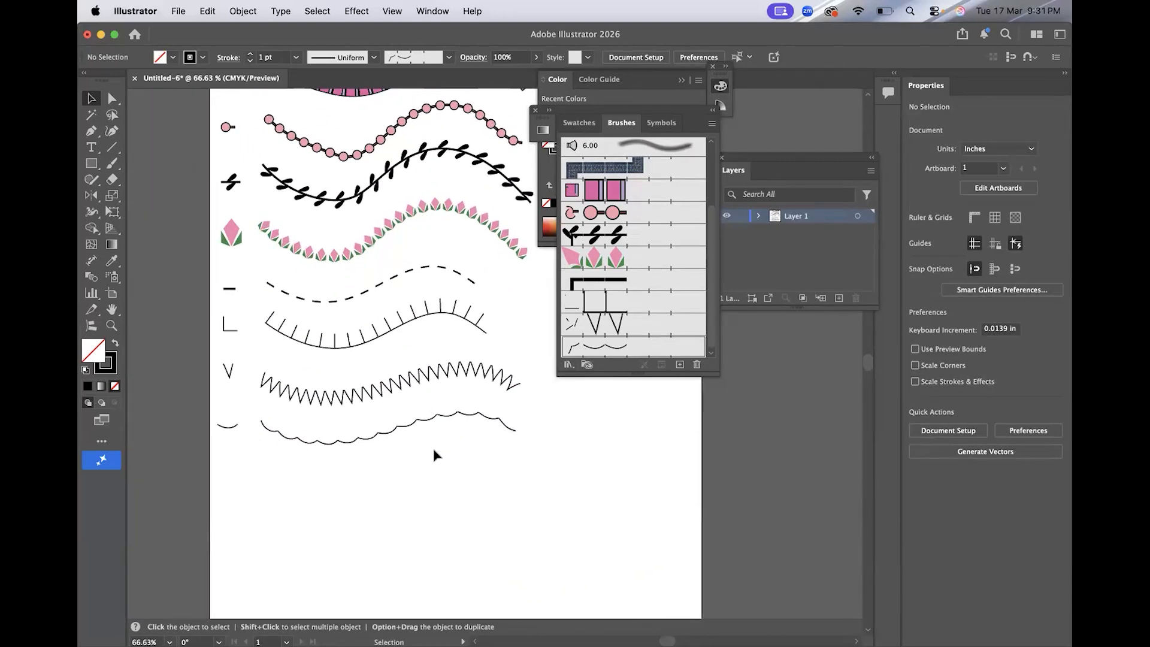
{"action": "scroll", "coordinate": [329, 473], "scroll_direction": "down", "scroll_amount": 2}
{"action": "scroll", "coordinate": [329, 473], "scroll_direction": "left", "scroll_amount": 2}
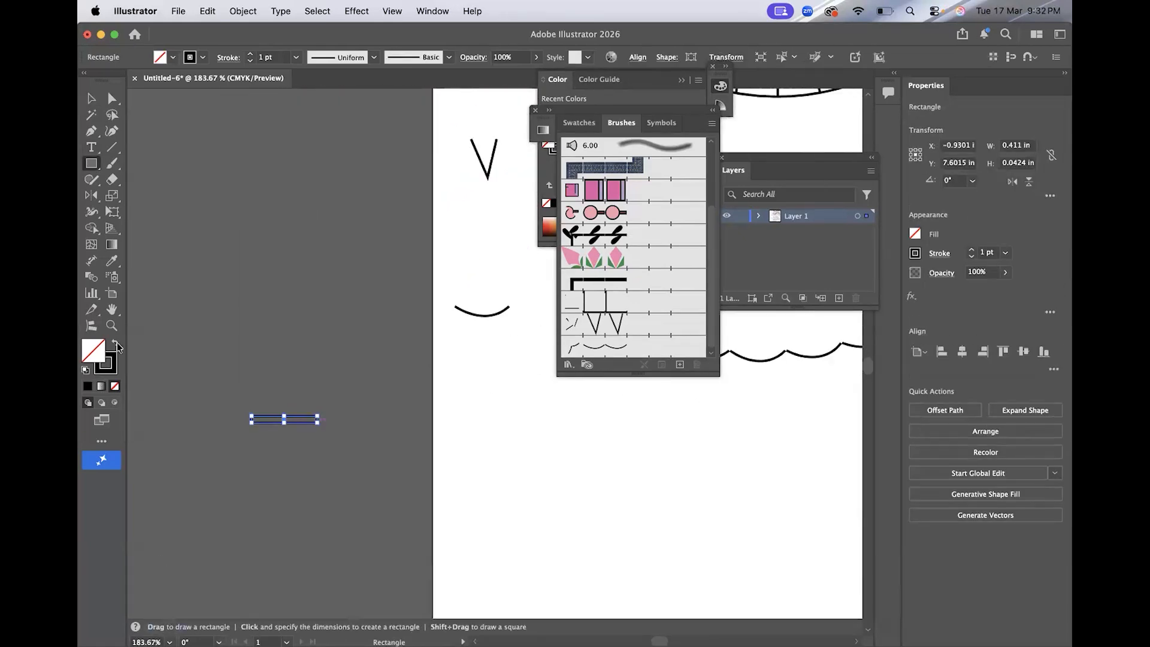
{"action": "left_click", "coordinate": [115, 343]}
{"action": "double_click", "coordinate": [101, 350]}
{"action": "left_click", "coordinate": [760, 192]}
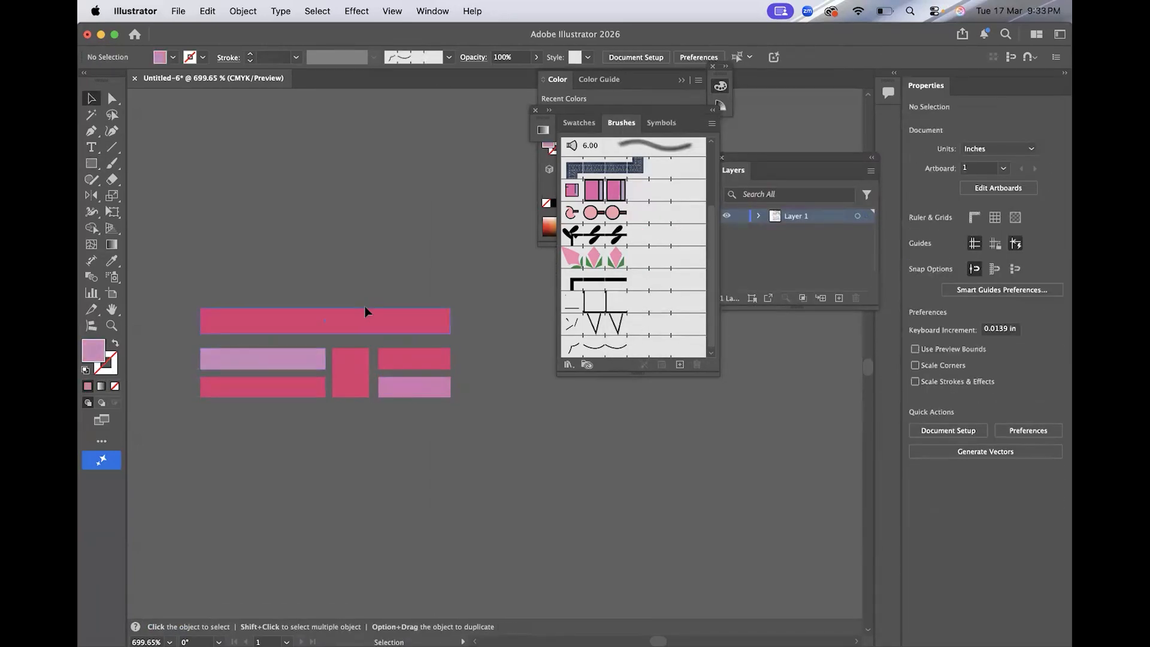
{"action": "left_click", "coordinate": [365, 309]}
Paste a copy of the pink rectangle and move it below the other rectangles.
{"action": "key", "text": "super+c"}
{"action": "key", "text": "super+v"}
{"action": "left_click_drag", "start_coordinate": [477, 357], "coordinate": [308, 429]}
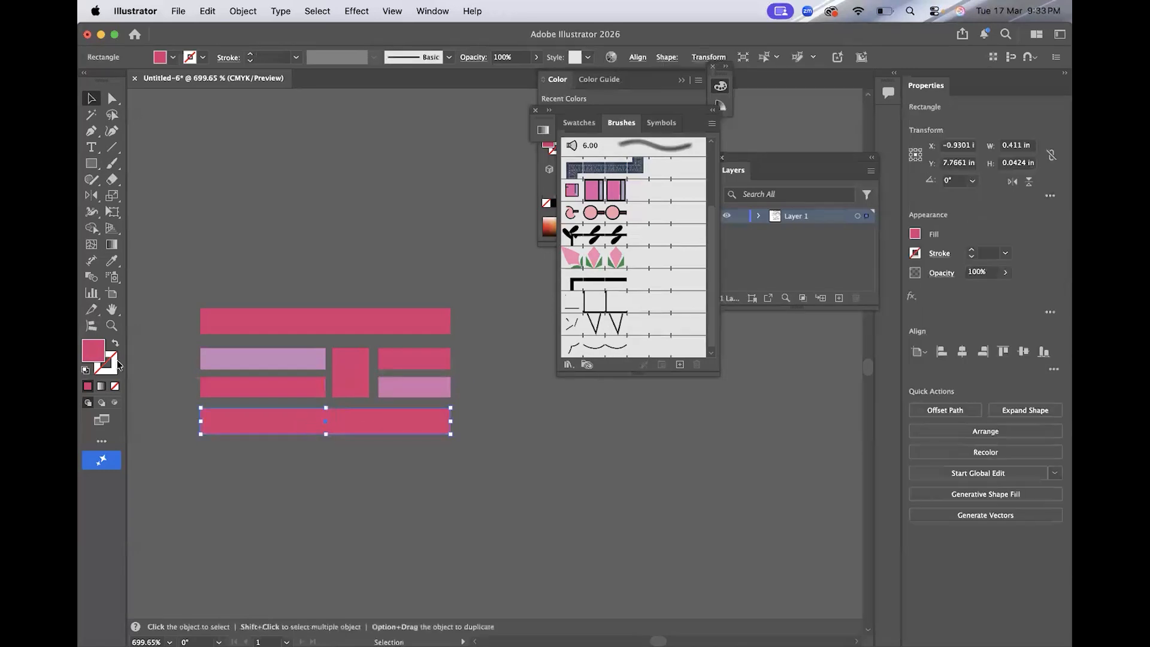
Change the bottom rectangle's fill to purple #7a3df2.
{"action": "double_click", "coordinate": [92, 350]}
{"action": "left_click", "coordinate": [832, 208]}
{"action": "left_click", "coordinate": [742, 161]}
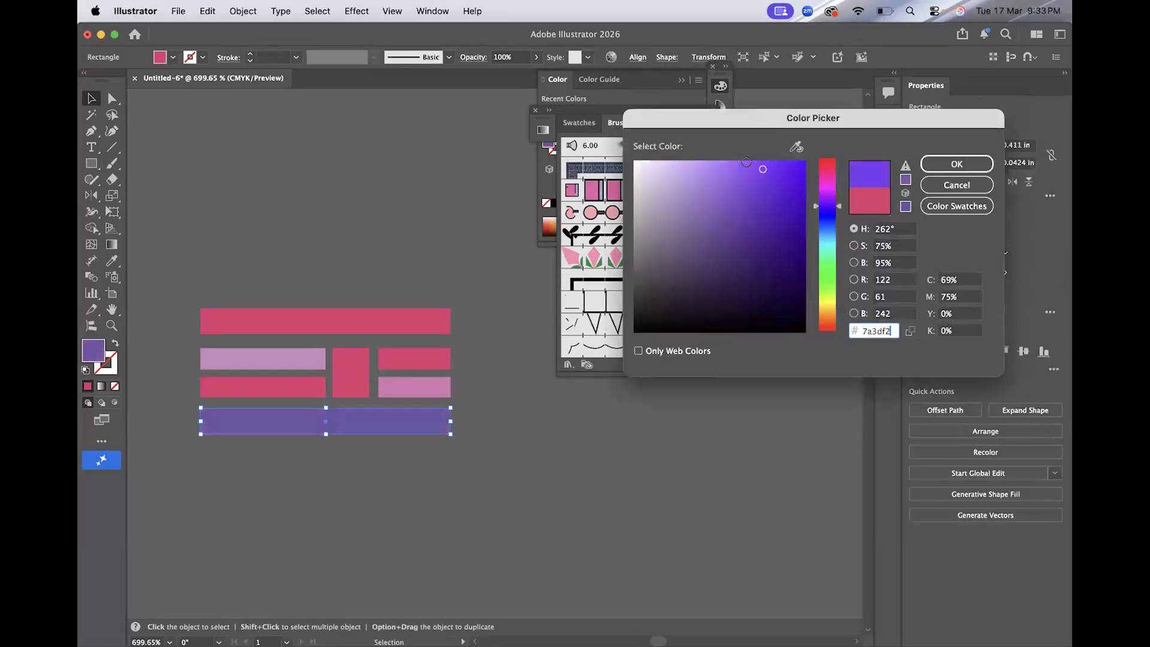
{"action": "left_click", "coordinate": [964, 169]}
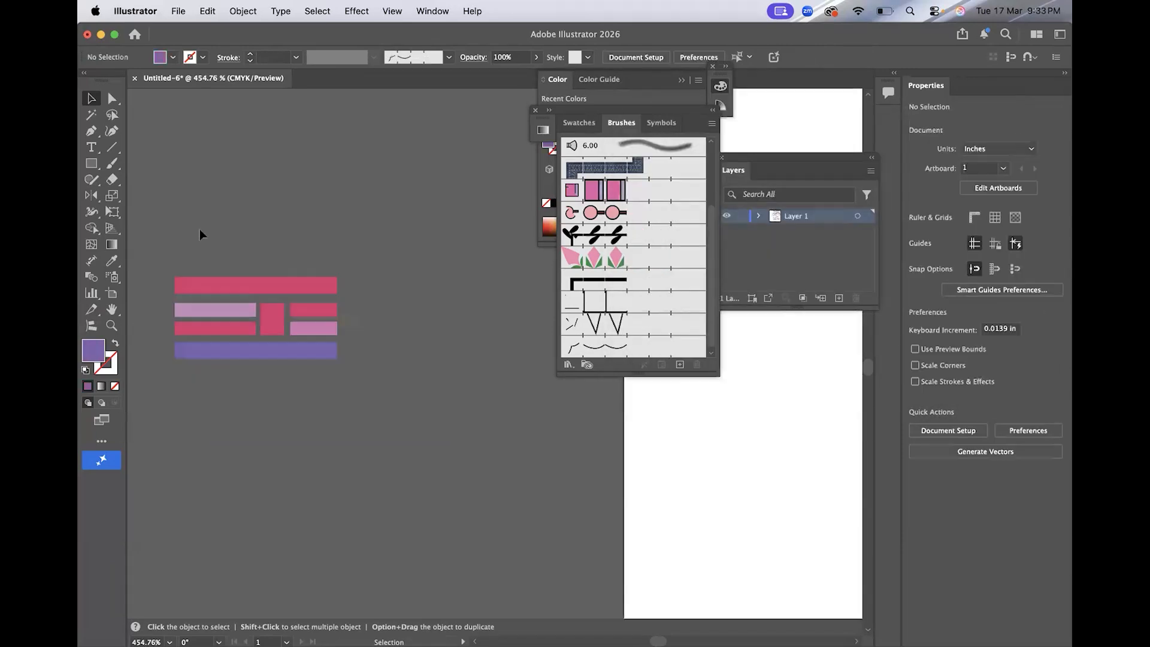
Turn all the rectangles into a new pattern brush and apply it to a stroke below the scallops.
{"action": "key", "text": "super+a"}
{"action": "left_click", "coordinate": [680, 365]}
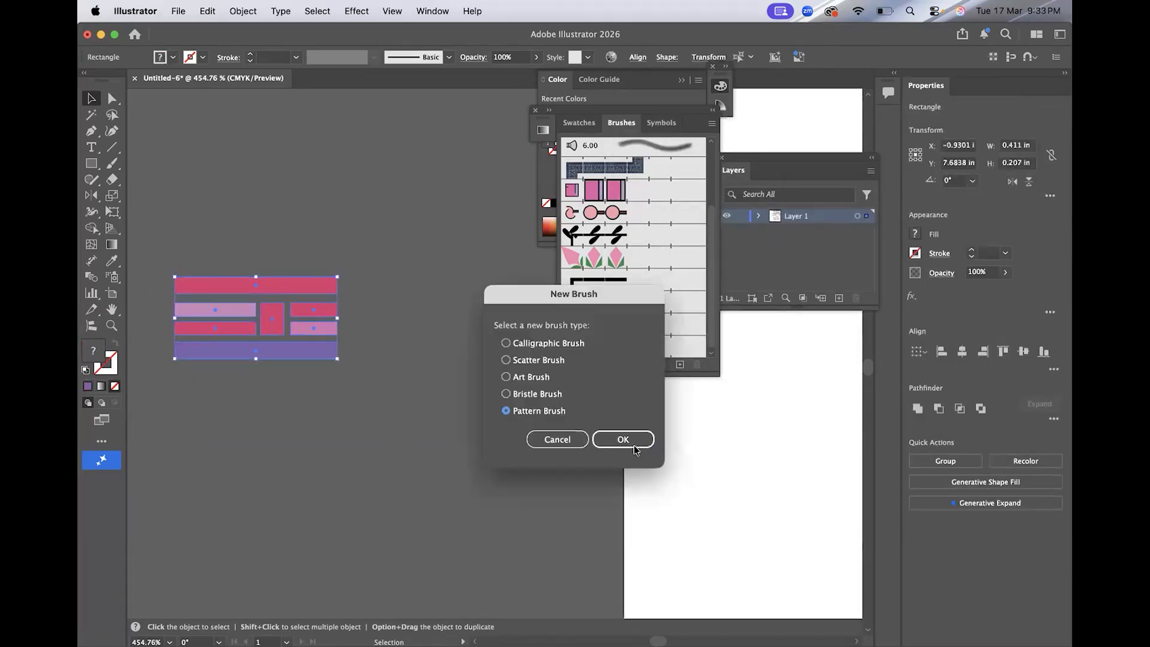
{"action": "left_click", "coordinate": [634, 440]}
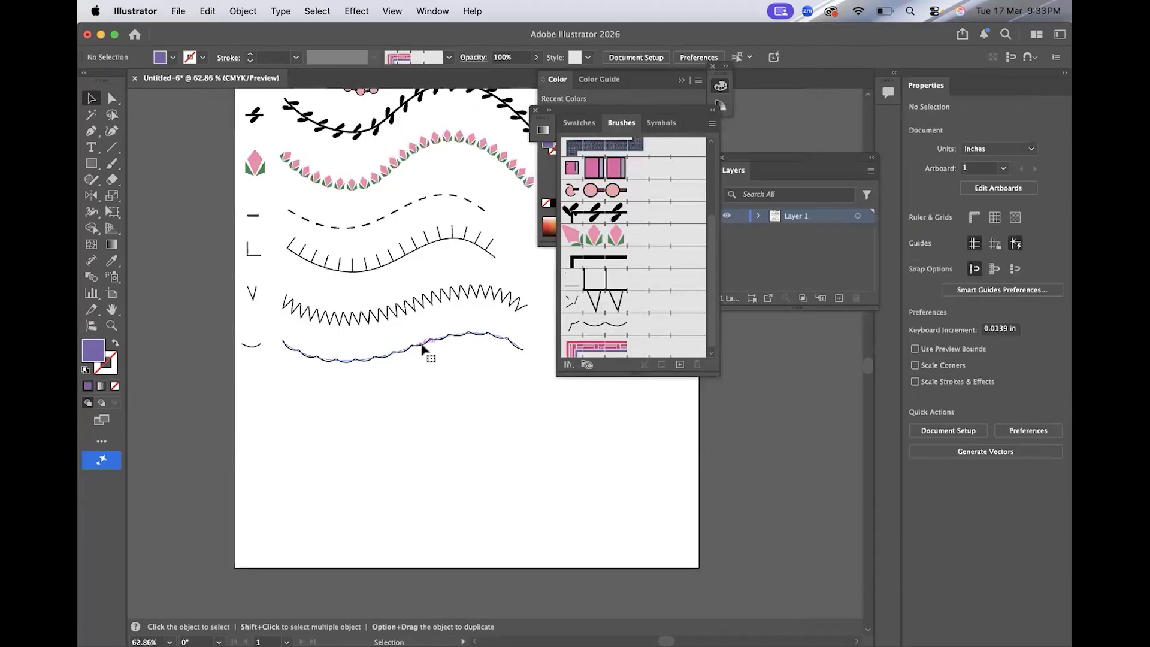
{"action": "left_click", "coordinate": [422, 350]}
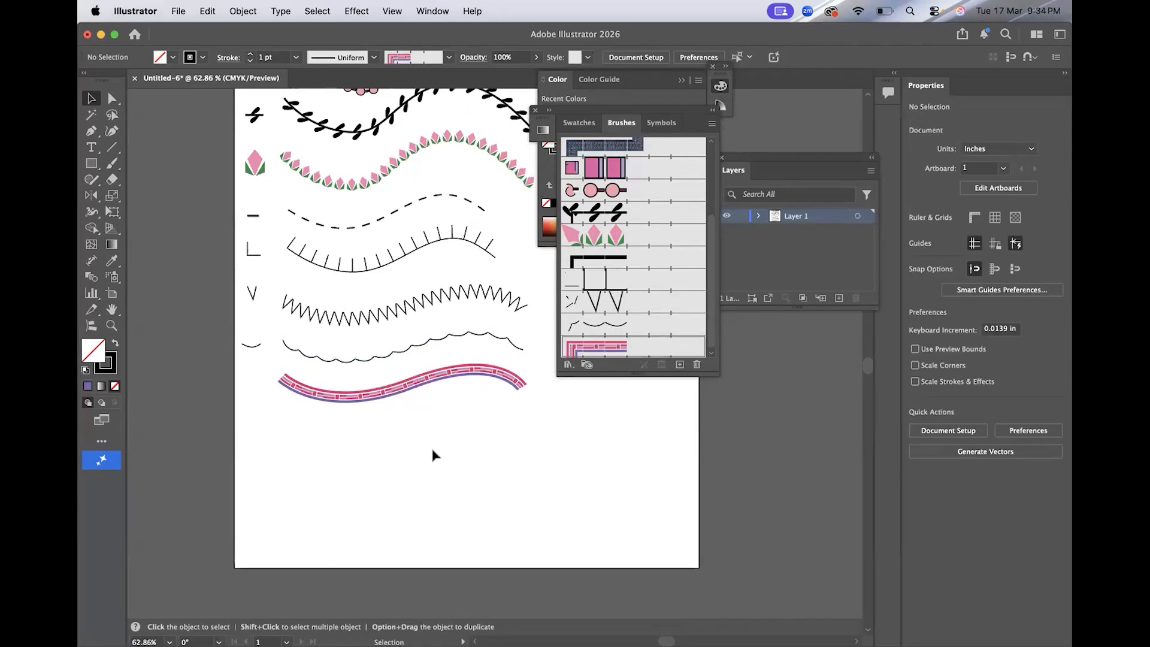
{"action": "scroll", "coordinate": [433, 455], "scroll_direction": "down", "scroll_amount": 2}
Draw tall white outlined rectangles overlapping each other as a new motif.
{"action": "left_click", "coordinate": [91, 163]}
{"action": "scroll", "coordinate": [245, 431], "scroll_direction": "up", "scroll_amount": 3}
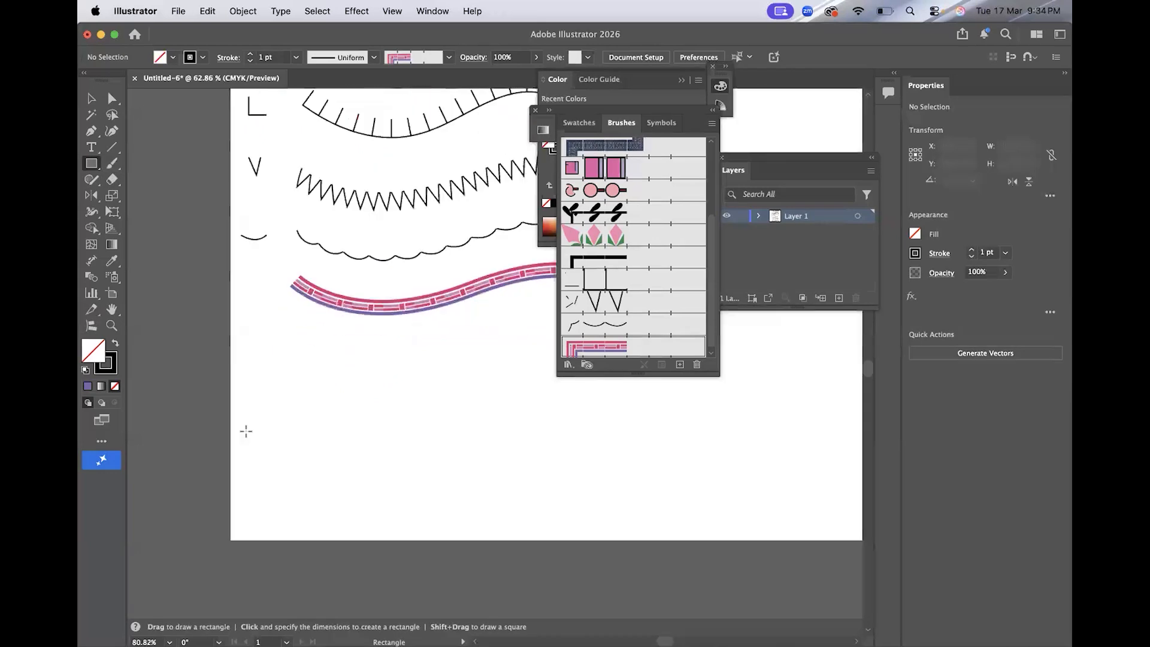
{"action": "left_click_drag", "start_coordinate": [249, 207], "coordinate": [263, 334]}
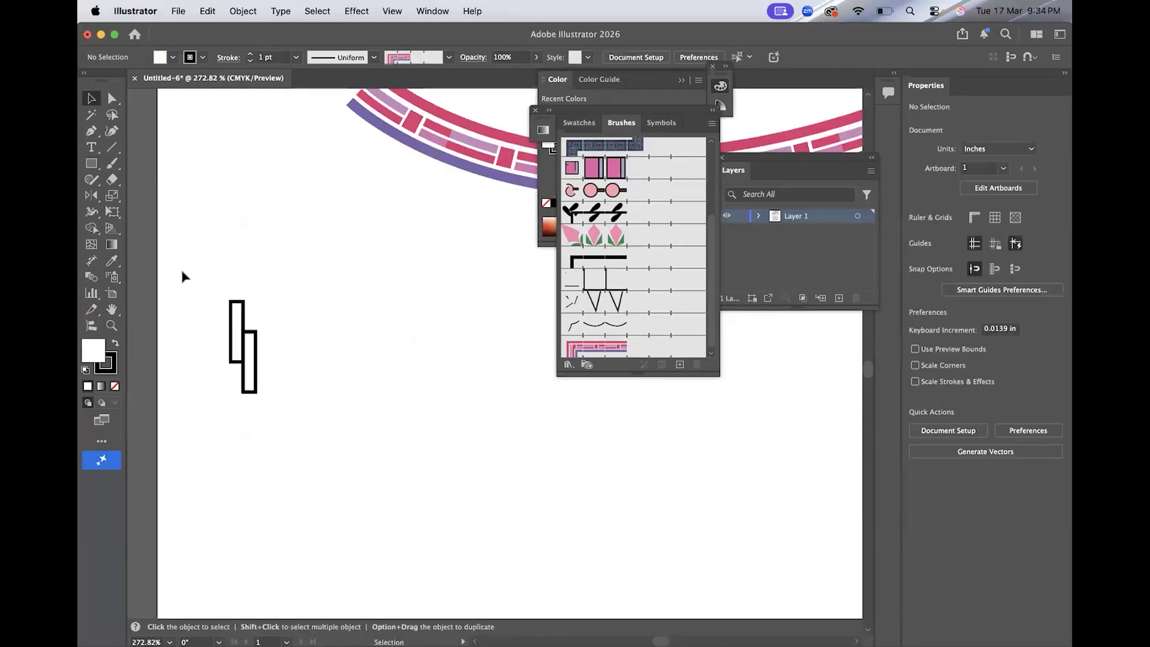
Select both tall rectangles and turn them into a new pattern brush.
{"action": "left_click_drag", "start_coordinate": [192, 301], "coordinate": [287, 354]}
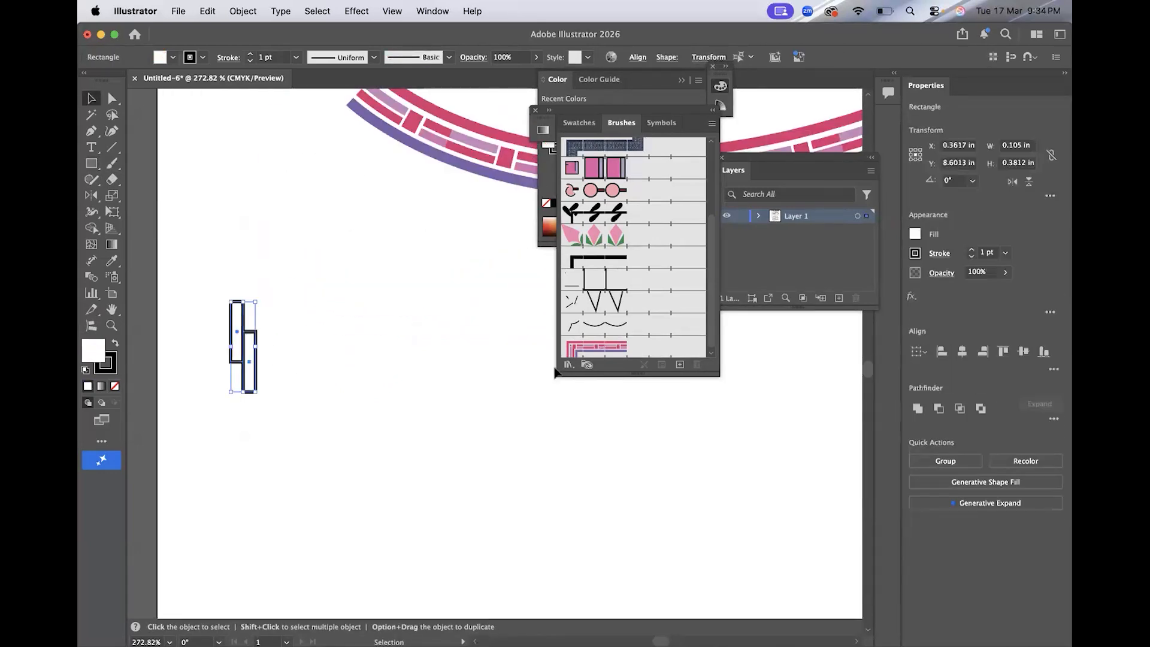
{"action": "left_click", "coordinate": [680, 364]}
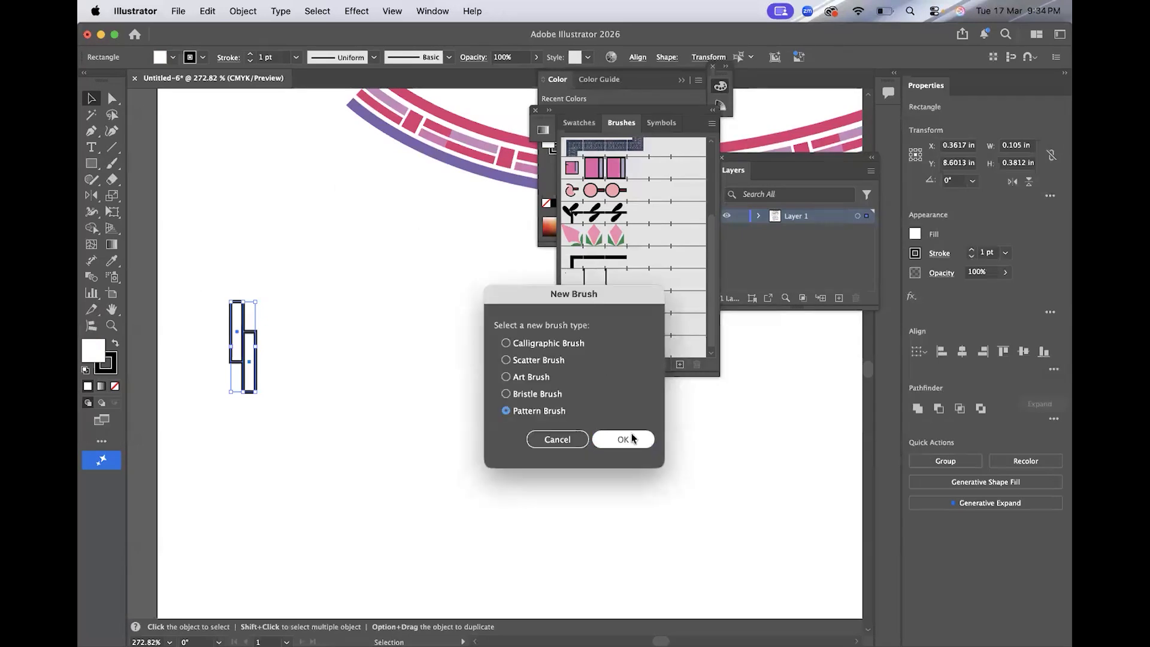
{"action": "left_click", "coordinate": [632, 439]}
{"action": "left_click", "coordinate": [997, 523]}
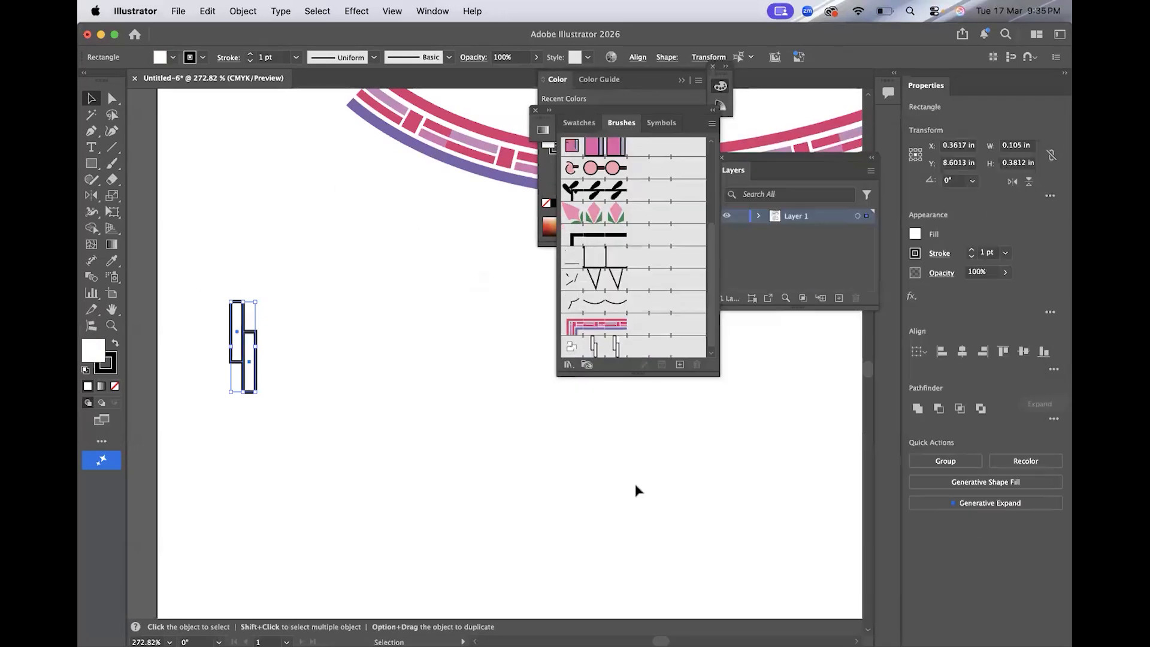
Draw a small rectangle with a black fill as the next motif beside the tall rectangles.
{"action": "left_click", "coordinate": [636, 489]}
{"action": "scroll", "coordinate": [637, 488], "scroll_direction": "down", "scroll_amount": 8}
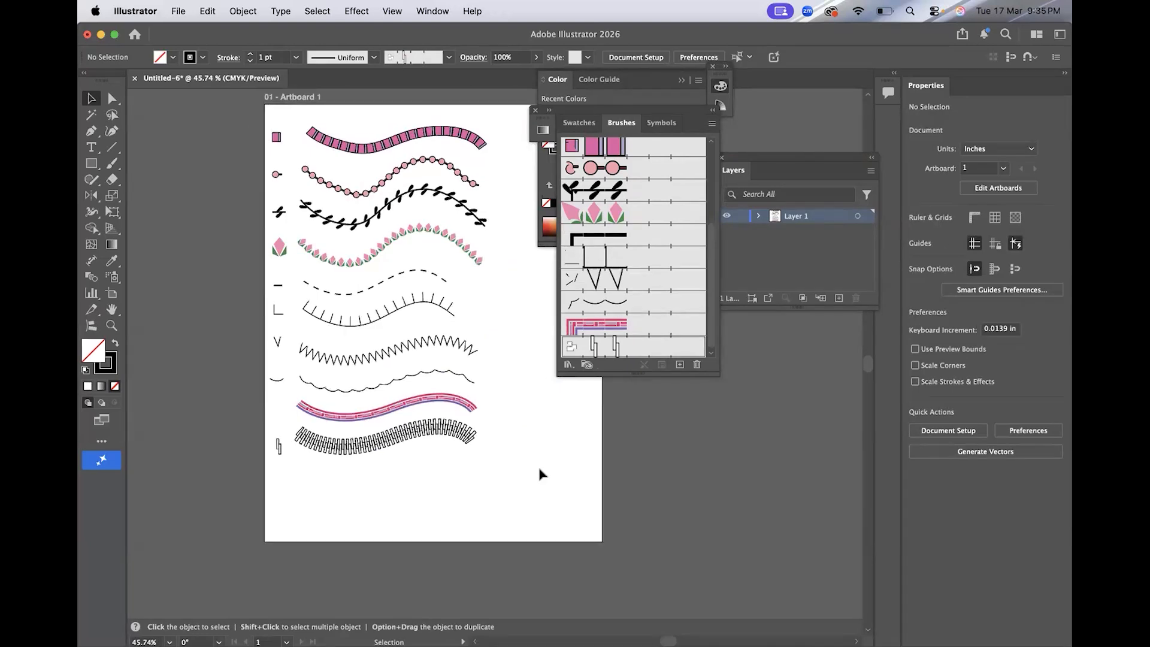
{"action": "scroll", "coordinate": [529, 467], "scroll_direction": "down", "scroll_amount": 3}
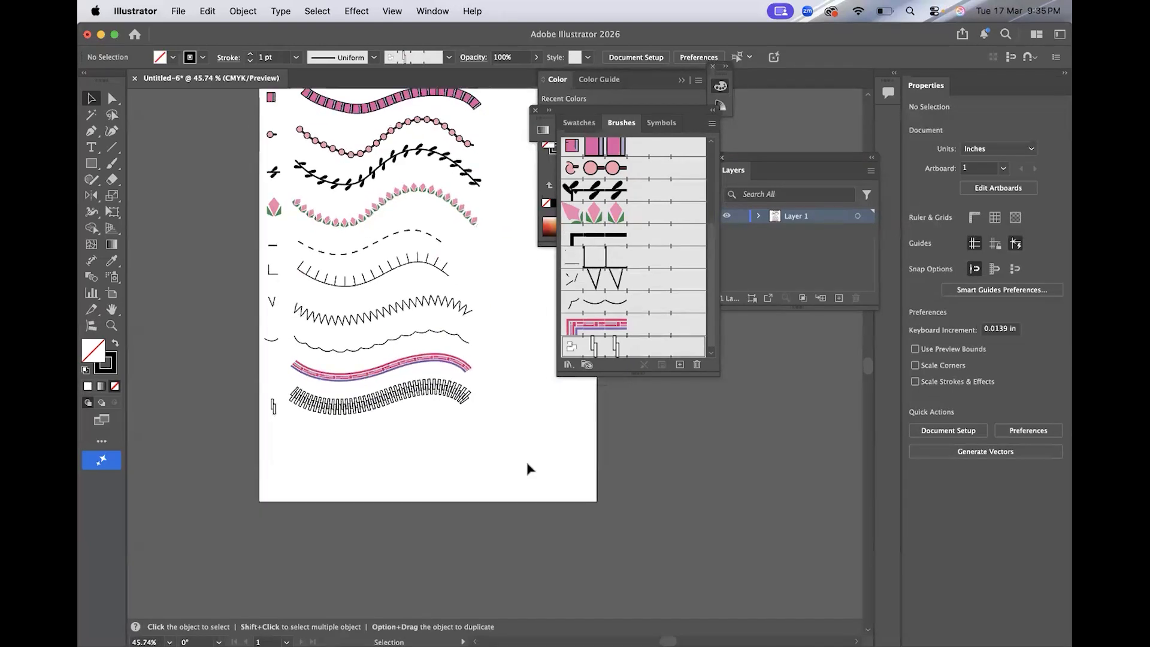
{"action": "key", "text": "m"}
{"action": "scroll", "coordinate": [275, 407], "scroll_direction": "up", "scroll_amount": 5}
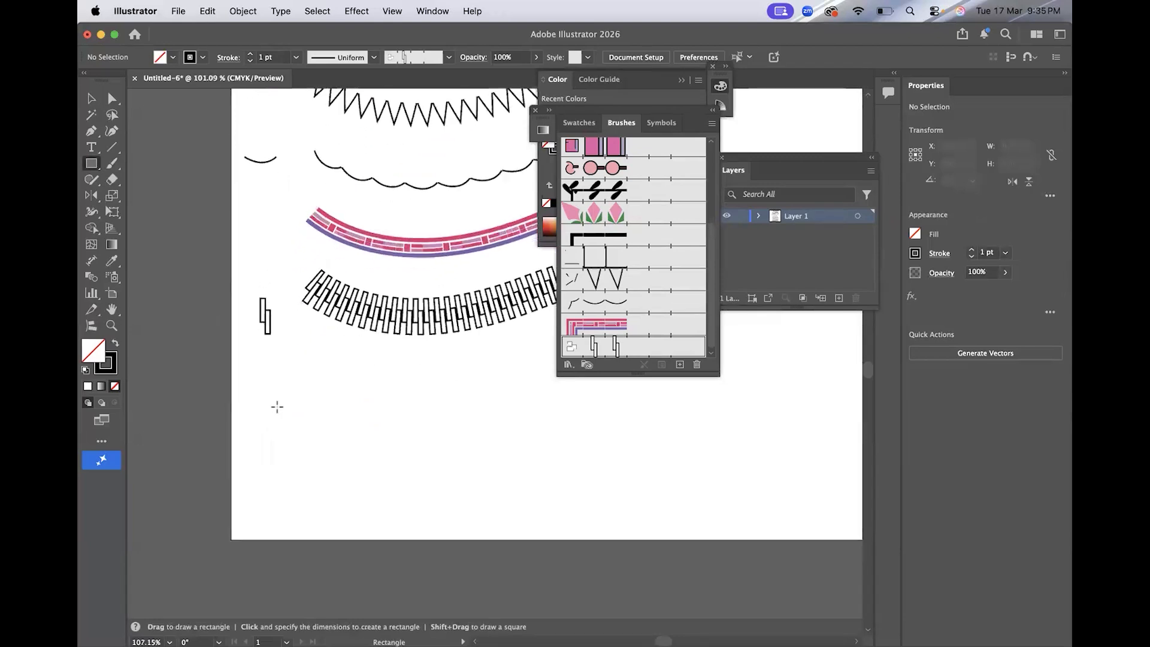
{"action": "scroll", "coordinate": [275, 405], "scroll_direction": "up", "scroll_amount": 3}
{"action": "left_click_drag", "start_coordinate": [250, 350], "coordinate": [261, 381]}
{"action": "key", "text": "d"}
{"action": "left_click", "coordinate": [114, 345]}
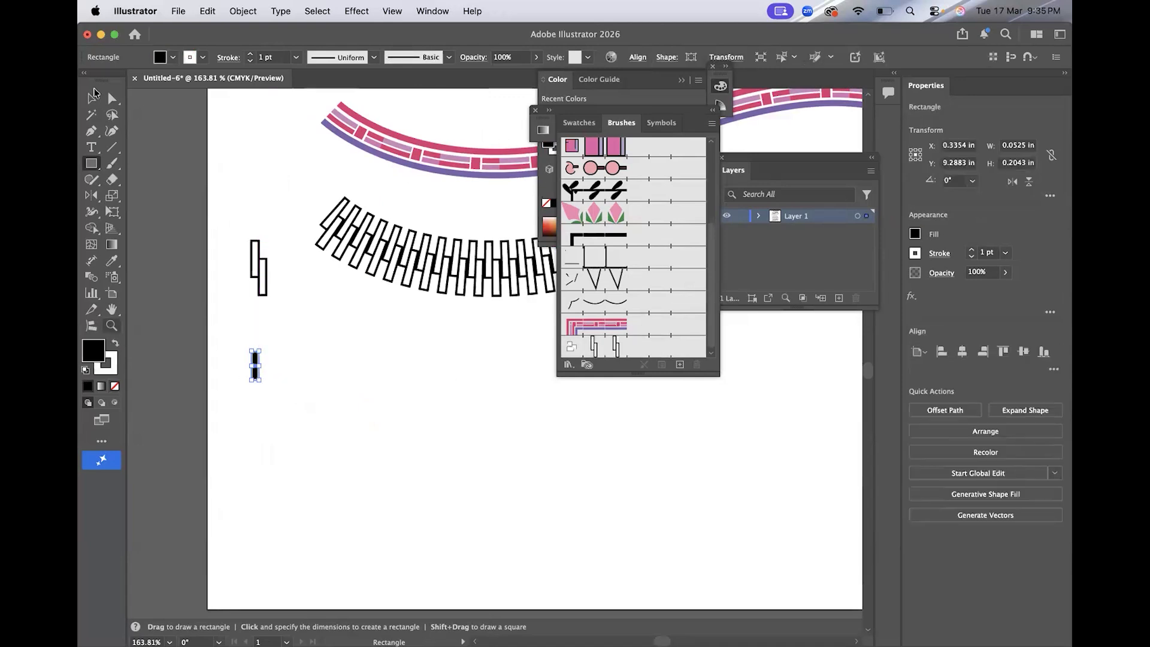
Turn the small black motif into a pattern brush and apply it to a wavy stroke below the others.
{"action": "left_click", "coordinate": [92, 99]}
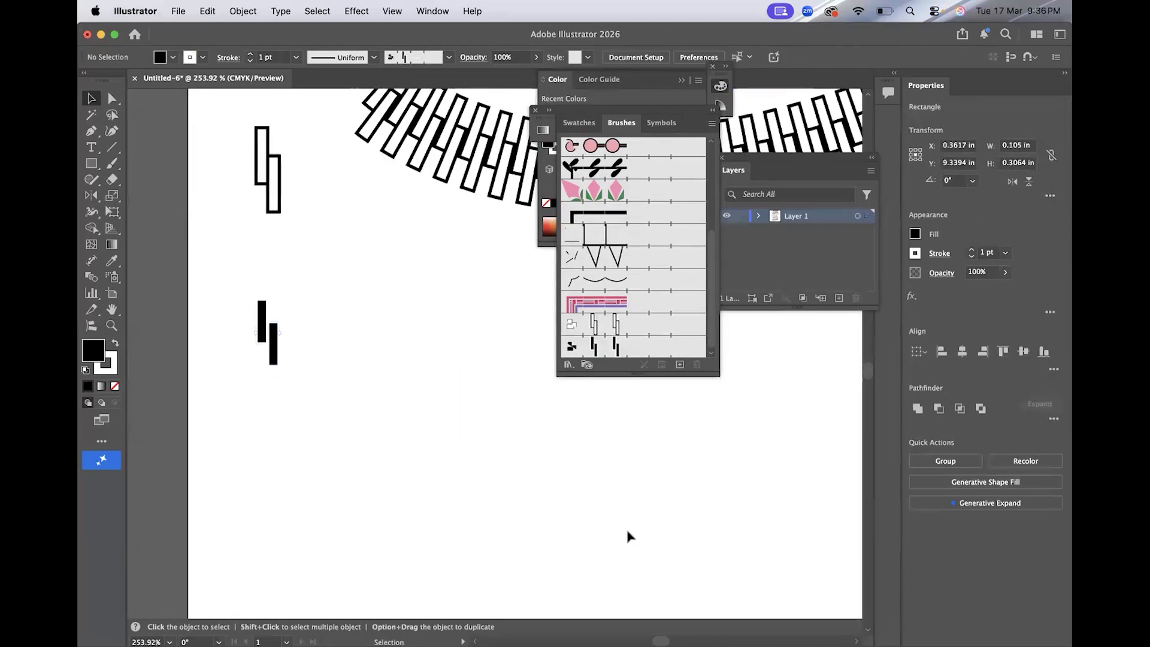
{"action": "key", "text": "super+0"}
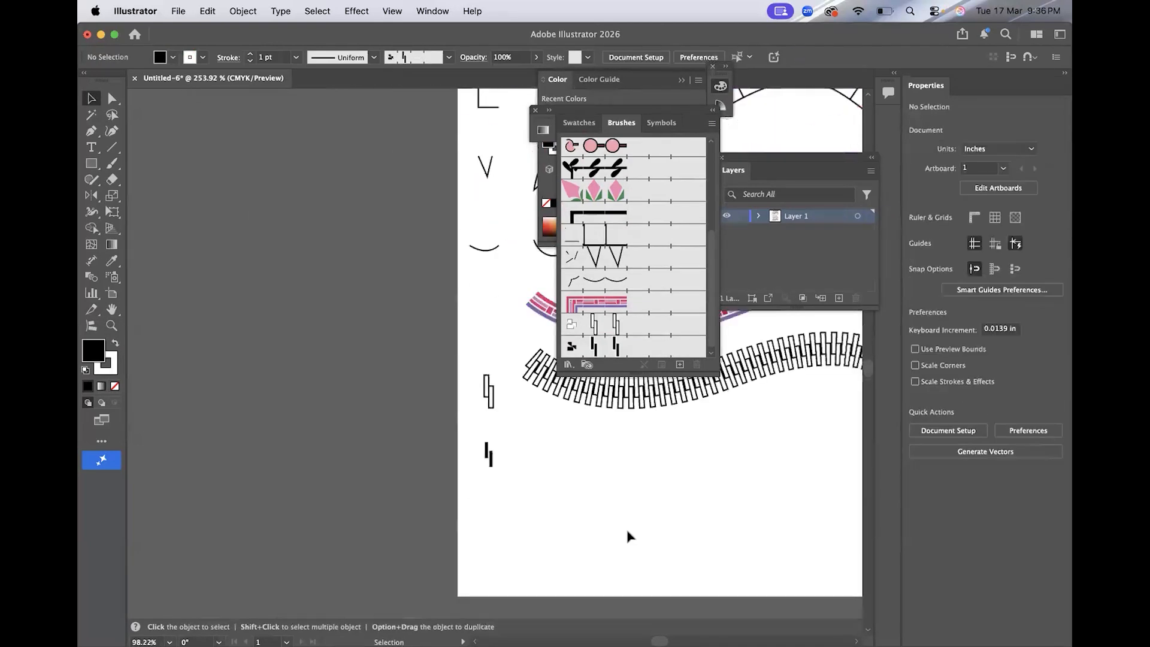
{"action": "left_click", "coordinate": [482, 442]}
{"action": "left_click_drag", "start_coordinate": [492, 351], "coordinate": [472, 473]}
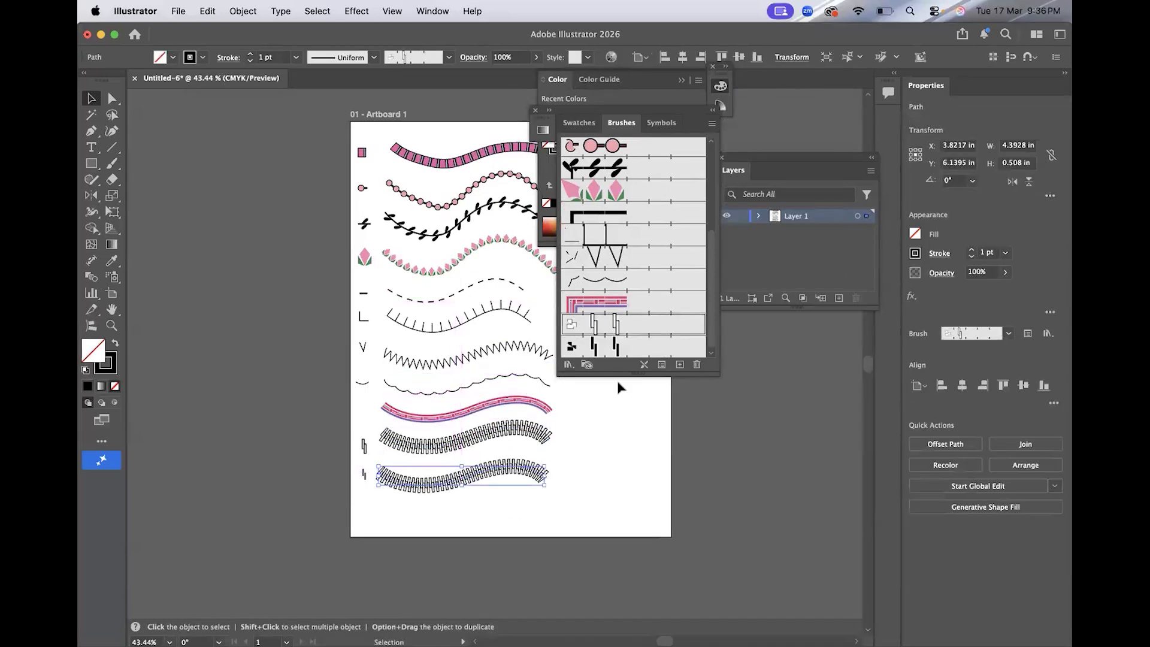
{"action": "left_click", "coordinate": [600, 477]}
Draw a straight vertical path to the right of the strokes and apply the black pattern brush to it.
{"action": "scroll", "coordinate": [600, 475], "scroll_direction": "right", "scroll_amount": 3}
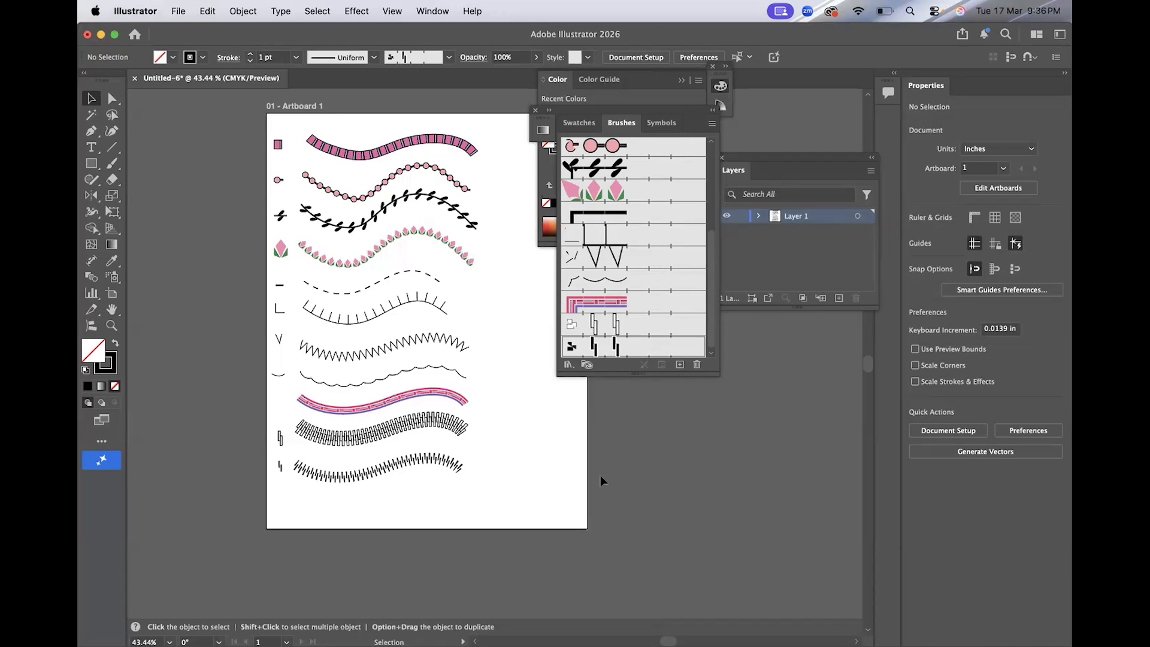
{"action": "scroll", "coordinate": [600, 475], "scroll_direction": "right", "scroll_amount": 5}
{"action": "left_click", "coordinate": [95, 133]}
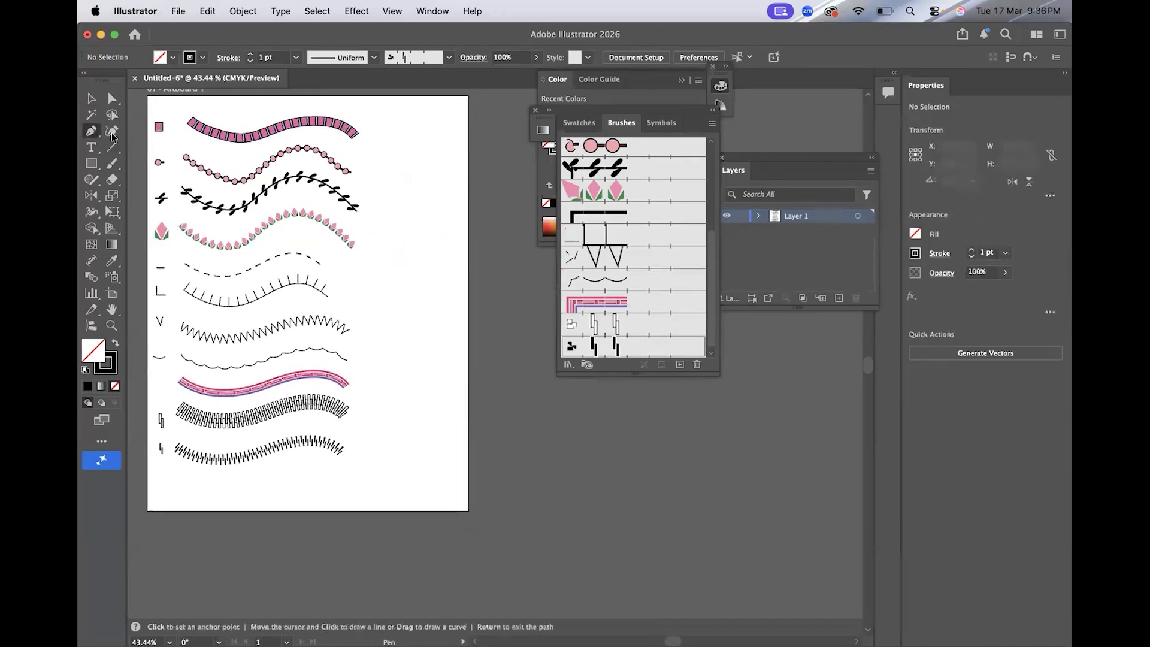
{"action": "left_click", "coordinate": [380, 221]}
{"action": "left_click", "coordinate": [380, 431]}
{"action": "key", "text": "super+z"}
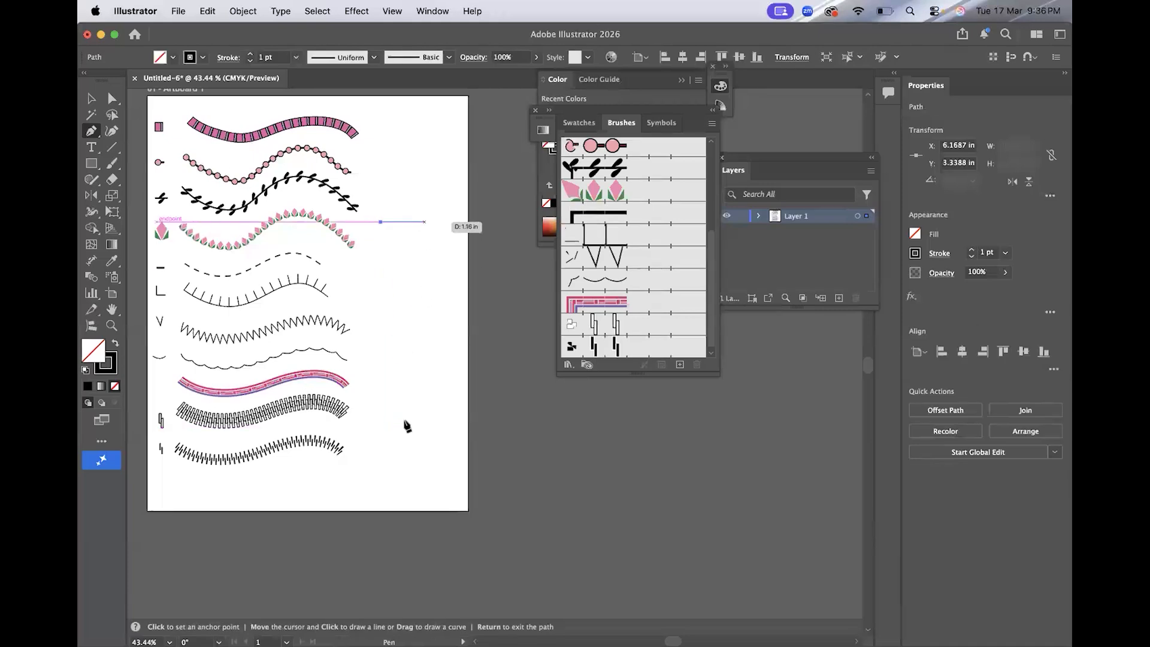
{"action": "left_click", "coordinate": [381, 438]}
{"action": "left_click", "coordinate": [633, 347]}
{"action": "left_click", "coordinate": [91, 98]}
{"action": "left_click", "coordinate": [401, 179]}
Inspect the thin vertical path beside the brushed vertical stroke.
{"action": "scroll", "coordinate": [400, 179], "scroll_direction": "up", "scroll_amount": 3}
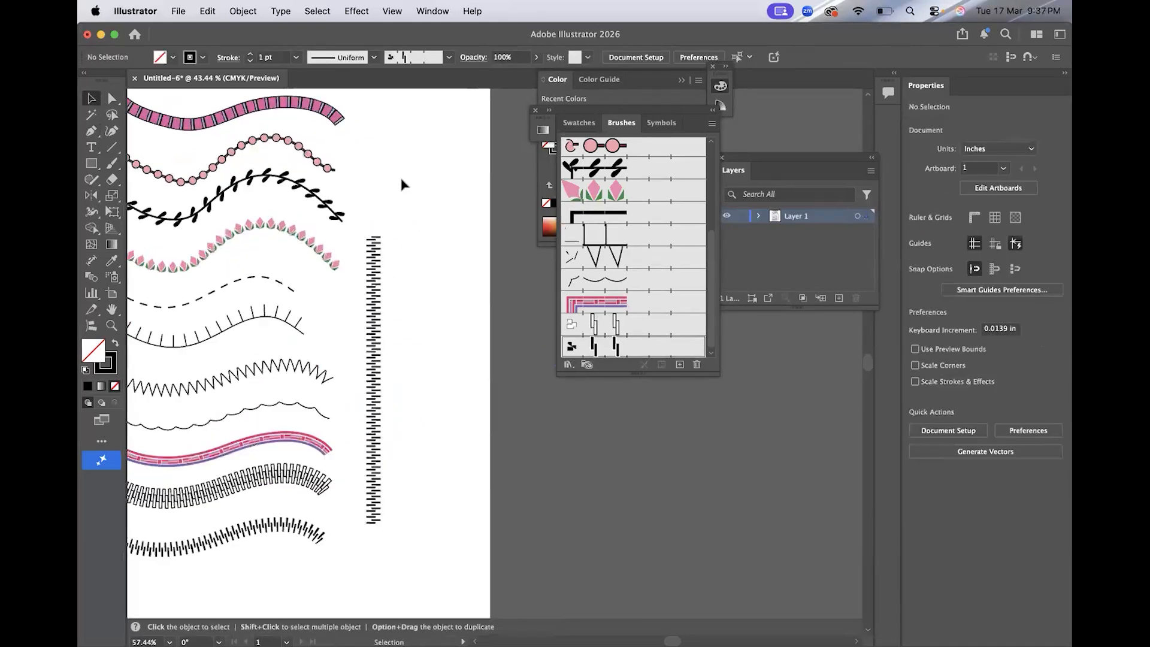
{"action": "scroll", "coordinate": [401, 180], "scroll_direction": "up", "scroll_amount": 2}
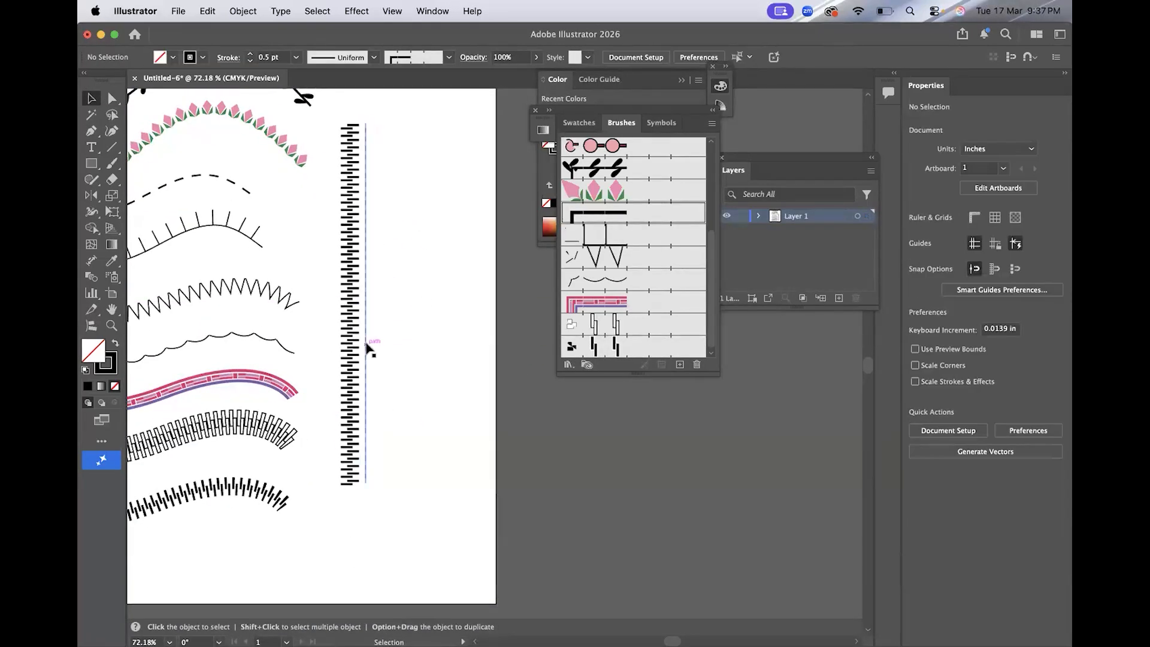
{"action": "left_click_drag", "start_coordinate": [367, 347], "coordinate": [363, 300]}
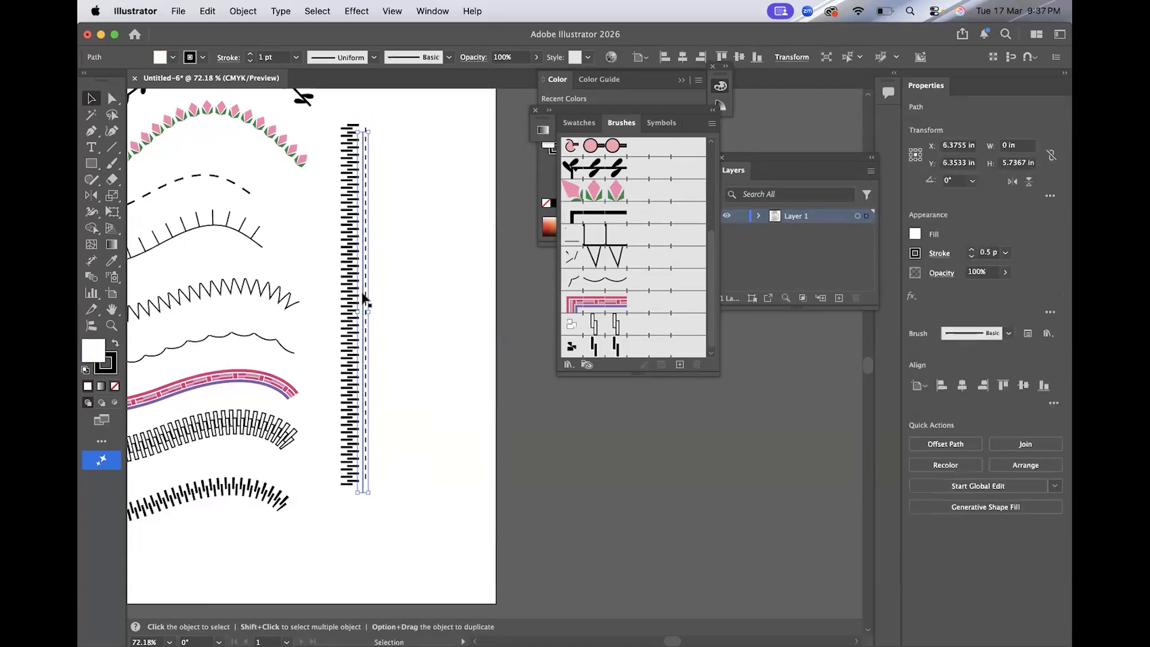
{"action": "scroll", "coordinate": [480, 358], "scroll_direction": "down", "scroll_amount": 3}
{"action": "left_click", "coordinate": [480, 358]}
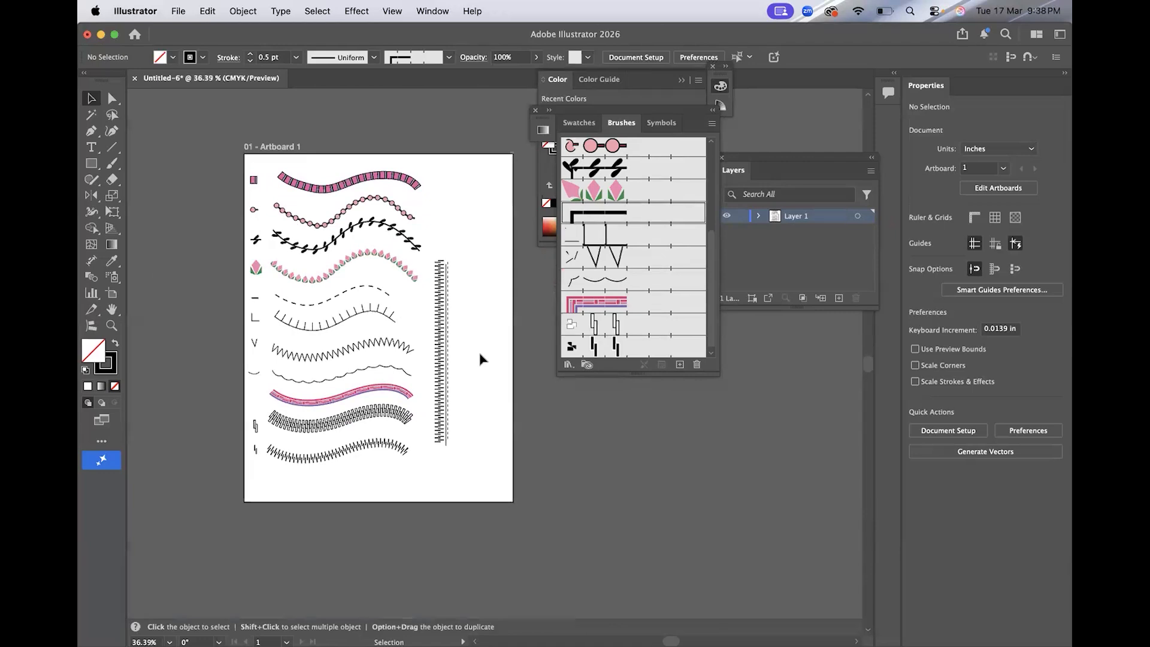
Select the mauve lotus motif and turn it into a new pattern brush.
{"action": "scroll", "coordinate": [480, 358], "scroll_direction": "right", "scroll_amount": 3}
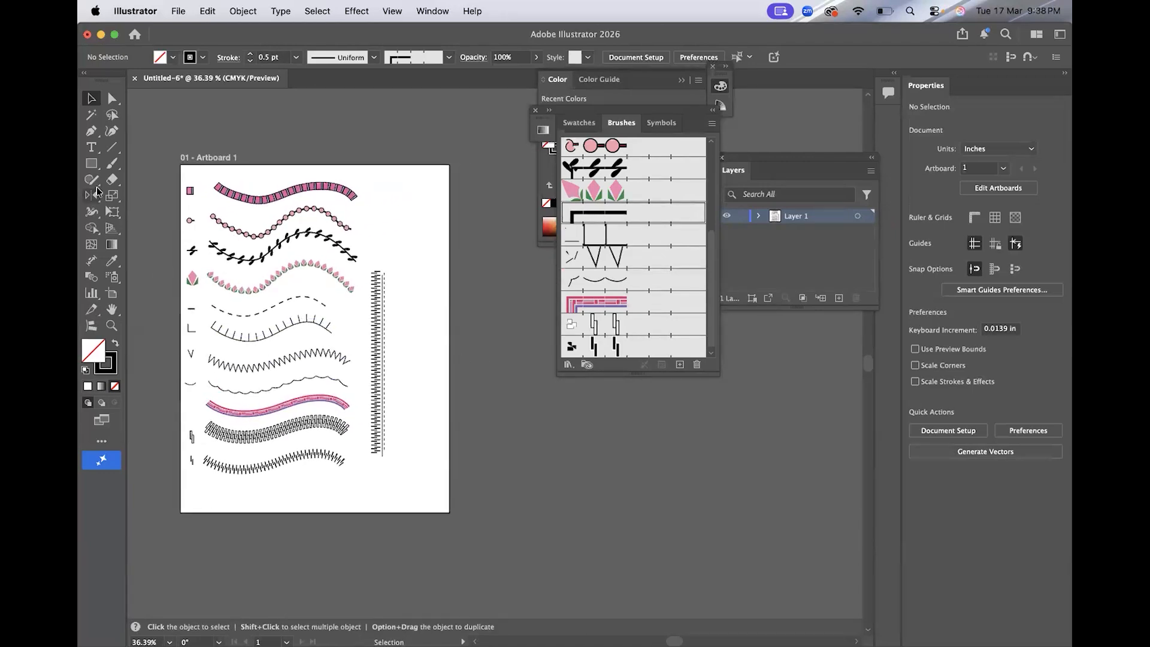
{"action": "key", "text": "p"}
{"action": "scroll", "coordinate": [392, 213], "scroll_direction": "up", "scroll_amount": 3}
{"action": "scroll", "coordinate": [392, 213], "scroll_direction": "up", "scroll_amount": 2}
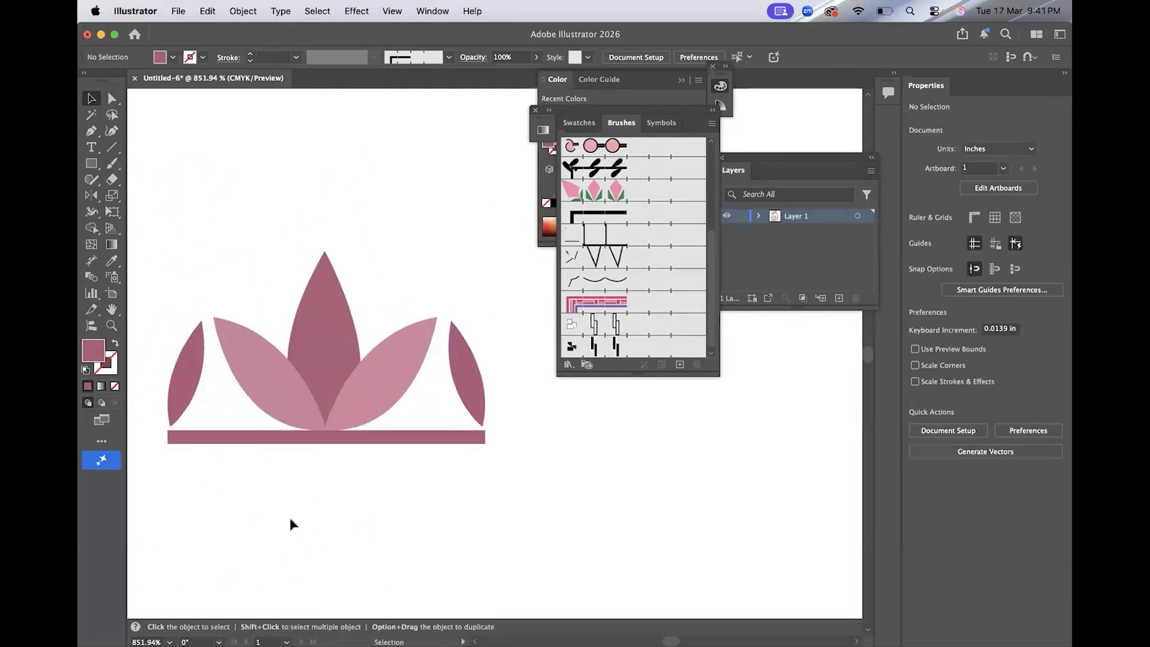
{"action": "scroll", "coordinate": [290, 524], "scroll_direction": "down", "scroll_amount": 2}
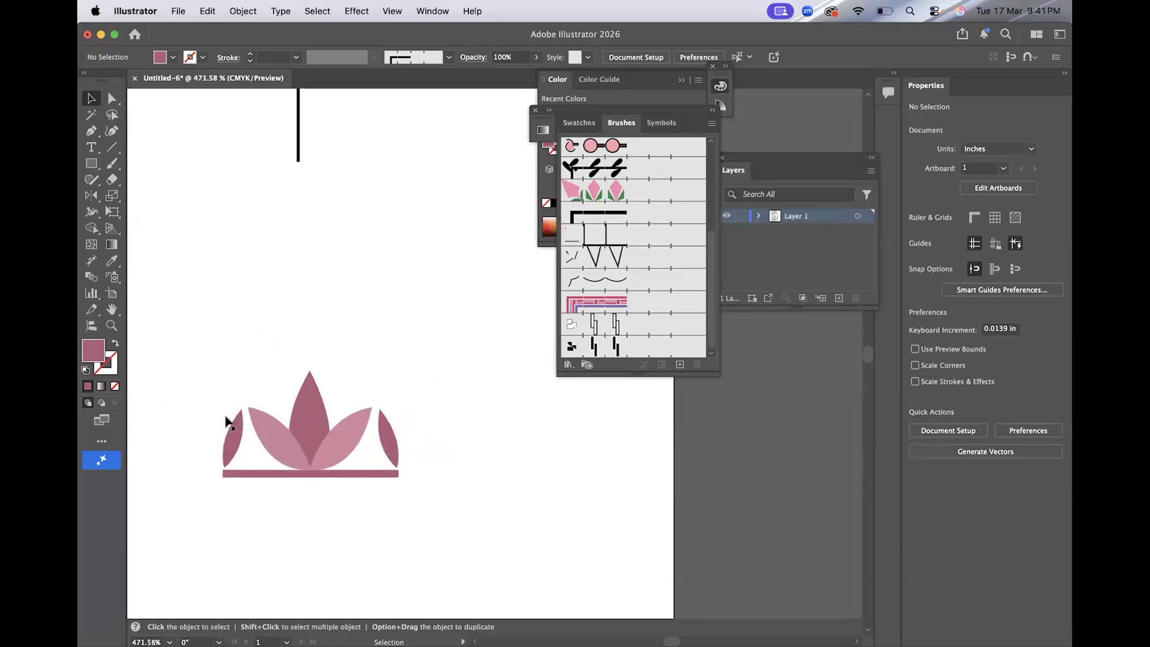
{"action": "left_click_drag", "start_coordinate": [178, 358], "coordinate": [434, 500]}
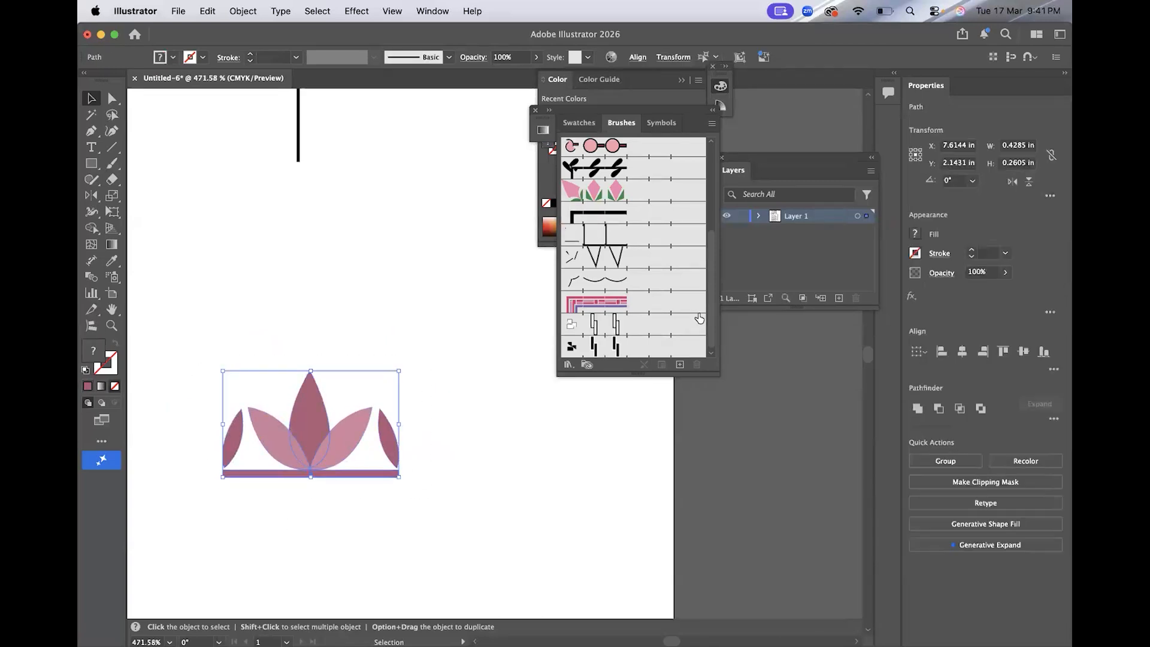
{"action": "left_click", "coordinate": [679, 365]}
{"action": "left_click", "coordinate": [535, 411]}
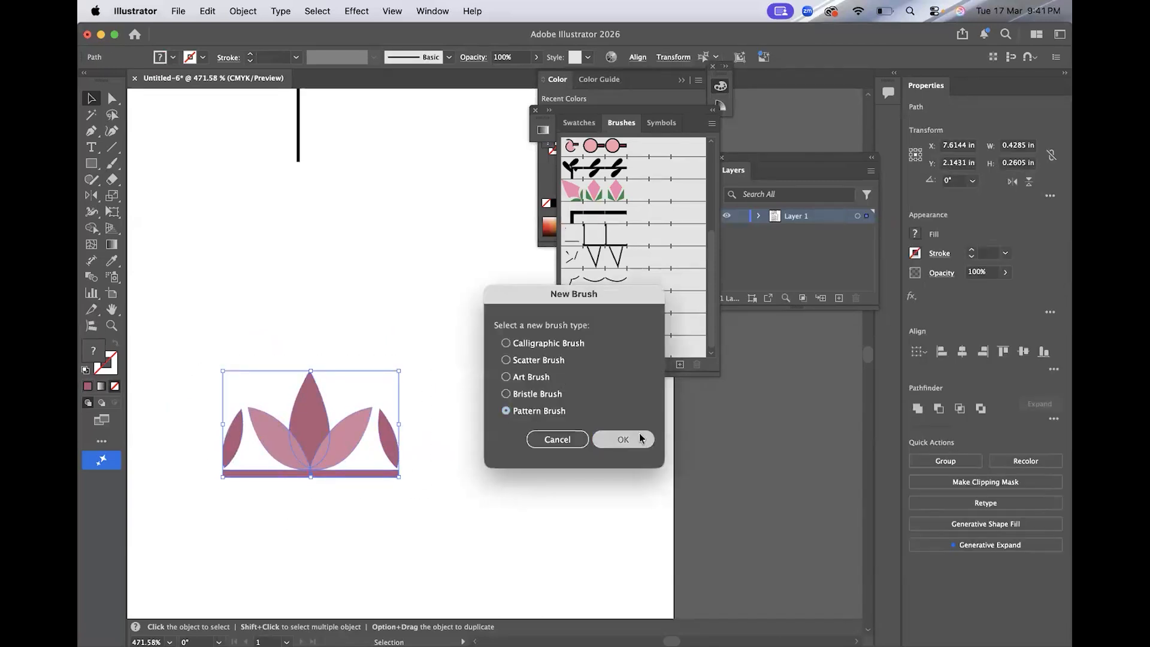
{"action": "left_click", "coordinate": [623, 438]}
{"action": "left_click", "coordinate": [995, 520]}
{"action": "left_click", "coordinate": [558, 564]}
Apply the lotus pattern brush to a stroke along the bottom of the artboard.
{"action": "scroll", "coordinate": [558, 564], "scroll_direction": "down", "scroll_amount": 5}
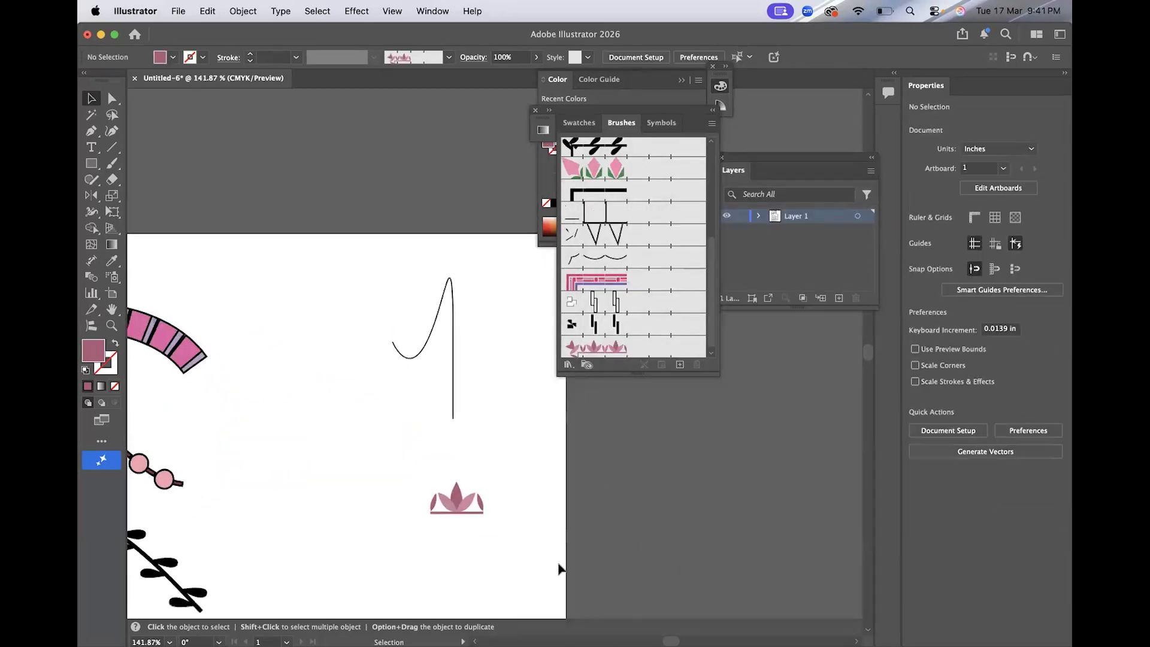
{"action": "scroll", "coordinate": [559, 565], "scroll_direction": "down", "scroll_amount": 4}
{"action": "scroll", "coordinate": [558, 563], "scroll_direction": "down", "scroll_amount": 5}
{"action": "scroll", "coordinate": [558, 563], "scroll_direction": "down", "scroll_amount": 5}
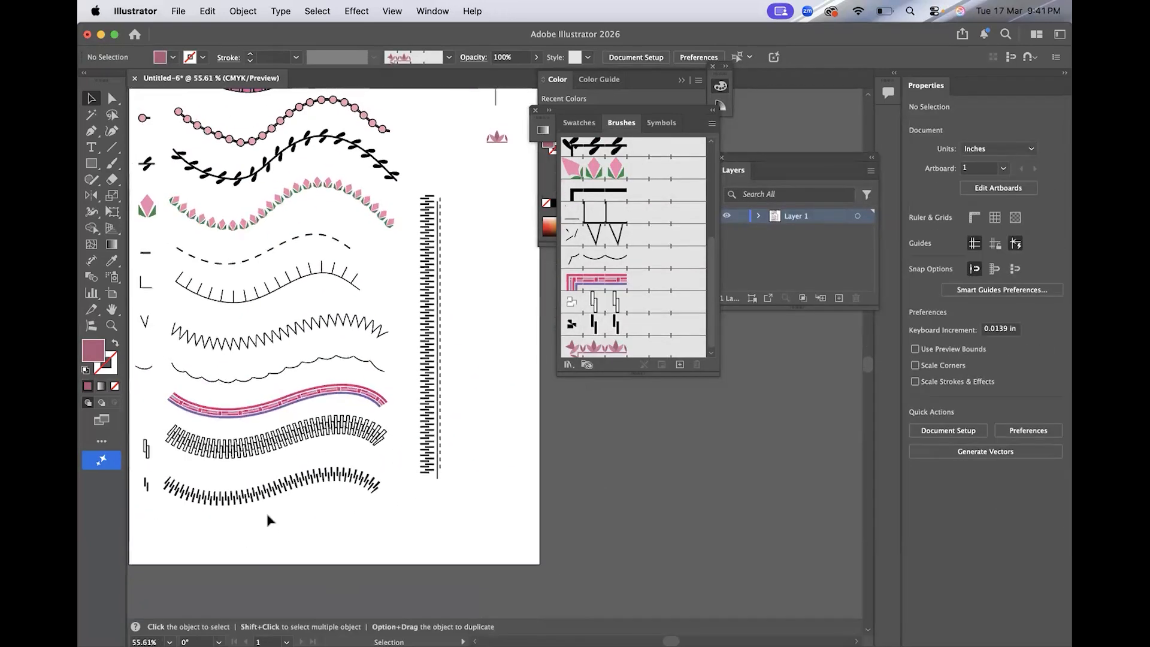
{"action": "left_click", "coordinate": [276, 488]}
{"action": "mouse_move", "coordinate": [269, 488]}
{"action": "left_mouse_down"}
{"action": "mouse_move", "coordinate": [526, 371]}
{"action": "mouse_move", "coordinate": [288, 566]}
{"action": "mouse_move", "coordinate": [299, 529]}
{"action": "mouse_move", "coordinate": [268, 526]}
{"action": "left_mouse_up"}
{"action": "left_click", "coordinate": [593, 348]}
Select the curved hook-shaped path and turn it into a new pattern brush.
{"action": "scroll", "coordinate": [410, 133], "scroll_direction": "up", "scroll_amount": 3}
{"action": "scroll", "coordinate": [411, 133], "scroll_direction": "right", "scroll_amount": 3}
{"action": "left_click", "coordinate": [409, 153]}
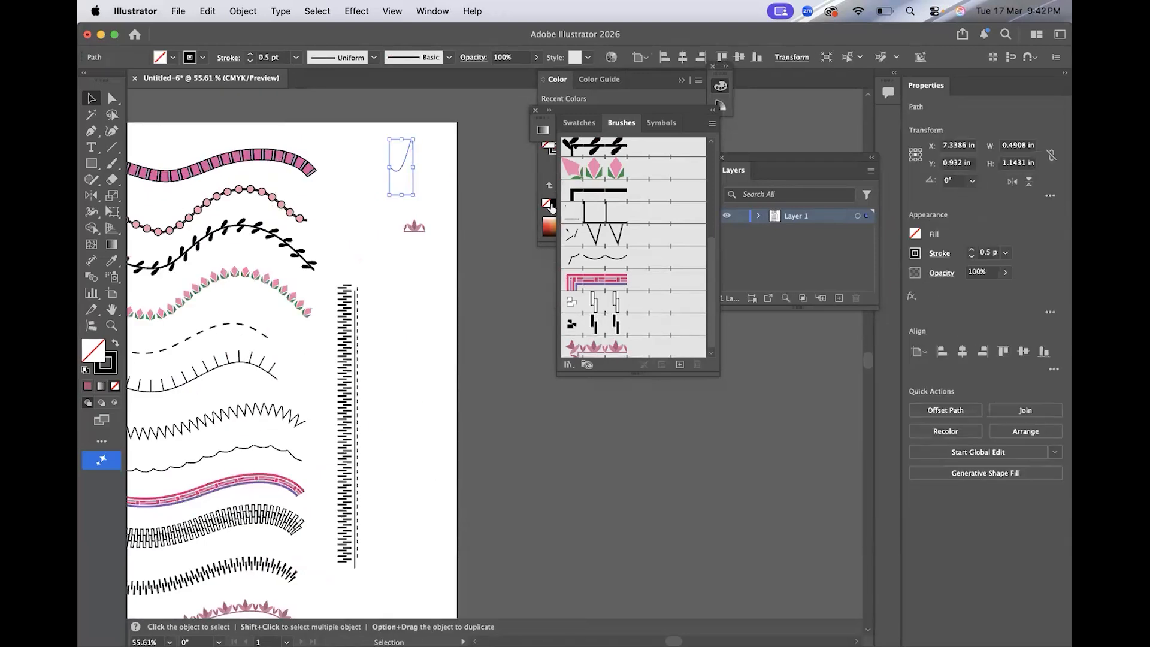
{"action": "left_click", "coordinate": [679, 364]}
{"action": "left_click", "coordinate": [518, 411]}
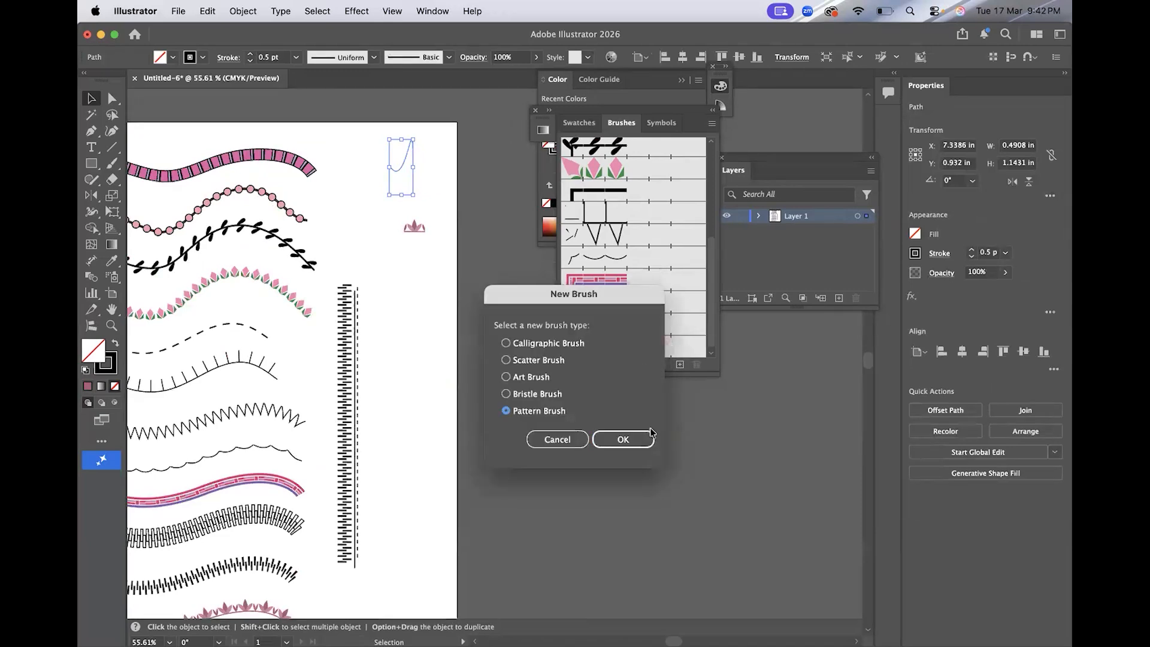
{"action": "left_click", "coordinate": [622, 441]}
{"action": "left_click", "coordinate": [988, 521]}
{"action": "left_click", "coordinate": [518, 489]}
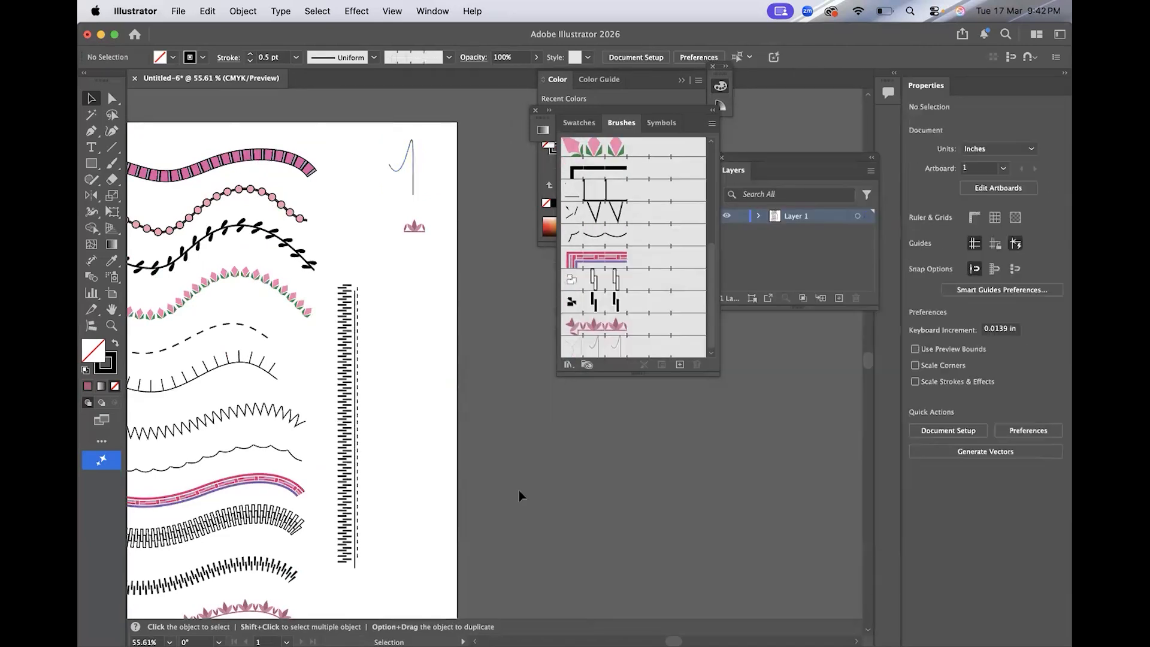
Paint a stroke with the new hook pattern brush across the artboard's right edge.
{"action": "scroll", "coordinate": [518, 490], "scroll_direction": "down", "scroll_amount": 3}
{"action": "left_click", "coordinate": [95, 113]}
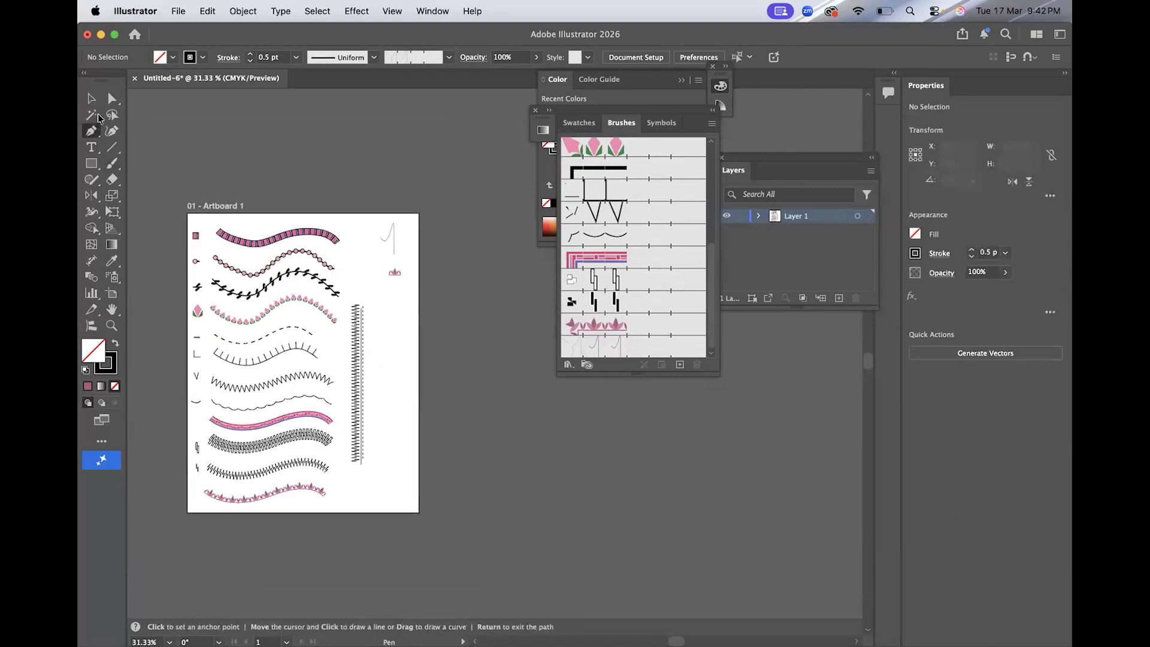
{"action": "key", "text": "v"}
{"action": "left_click", "coordinate": [268, 244]}
{"action": "left_click", "coordinate": [490, 358]}
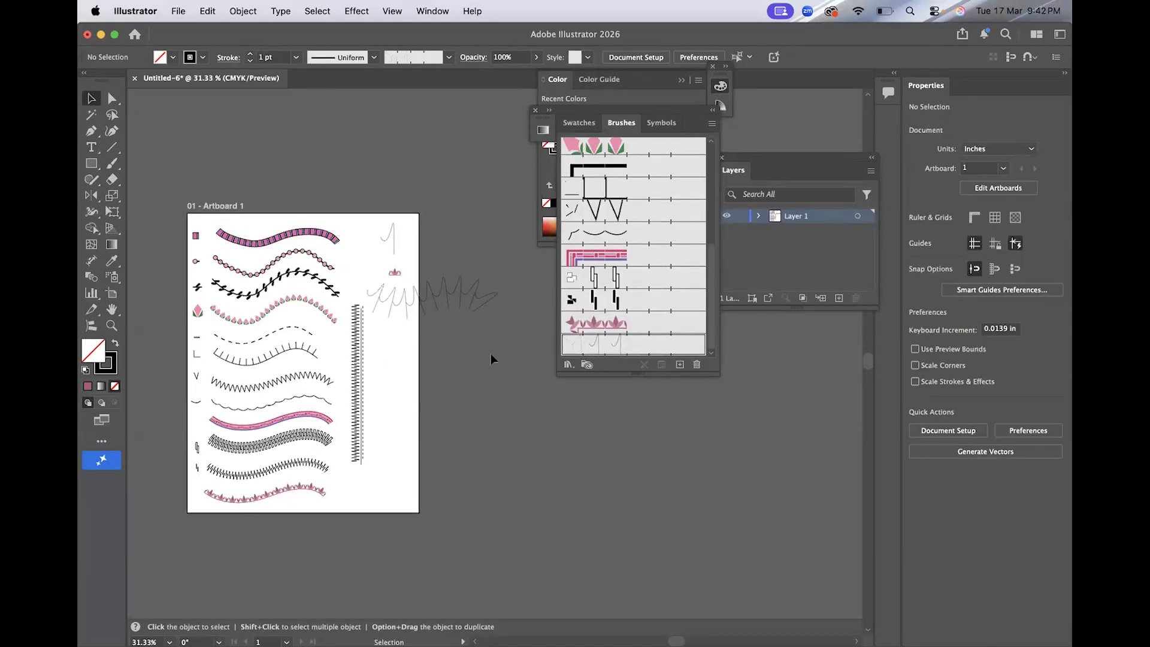